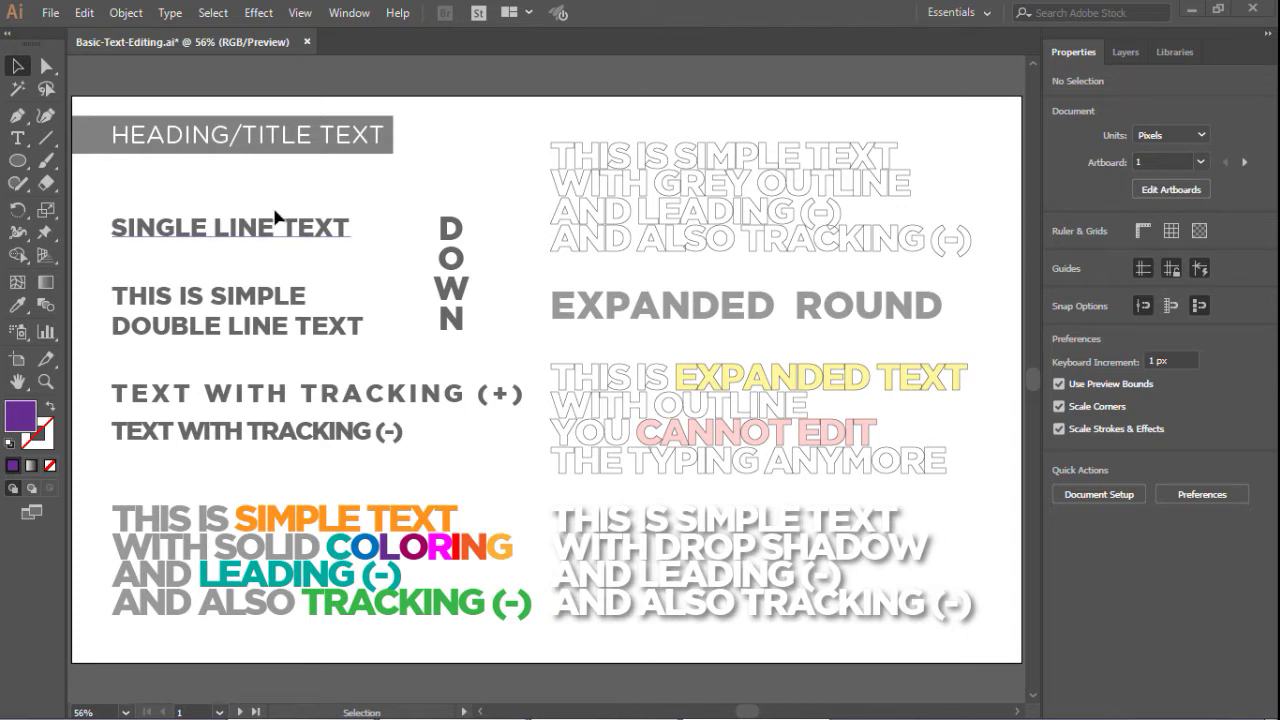
# Add a text line reading ABCDEFG just below the heading and delete it
pyautogui.click(20, 140)
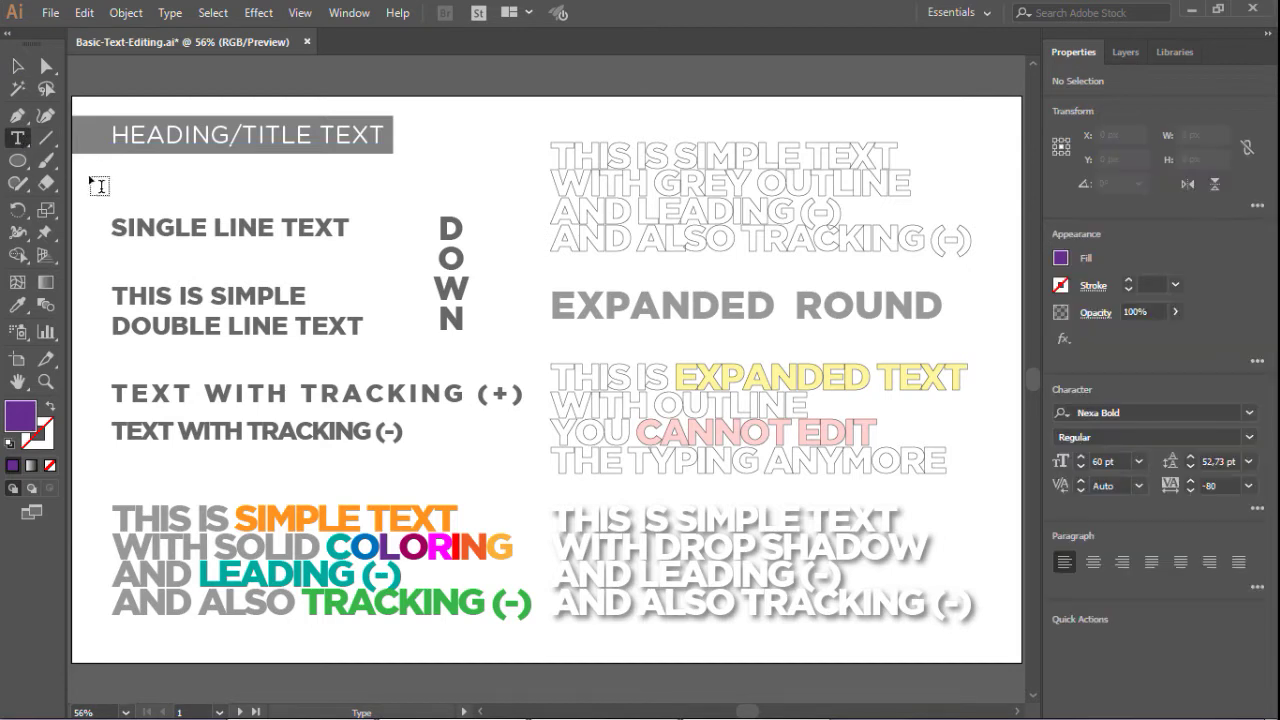
pyautogui.click(115, 190)
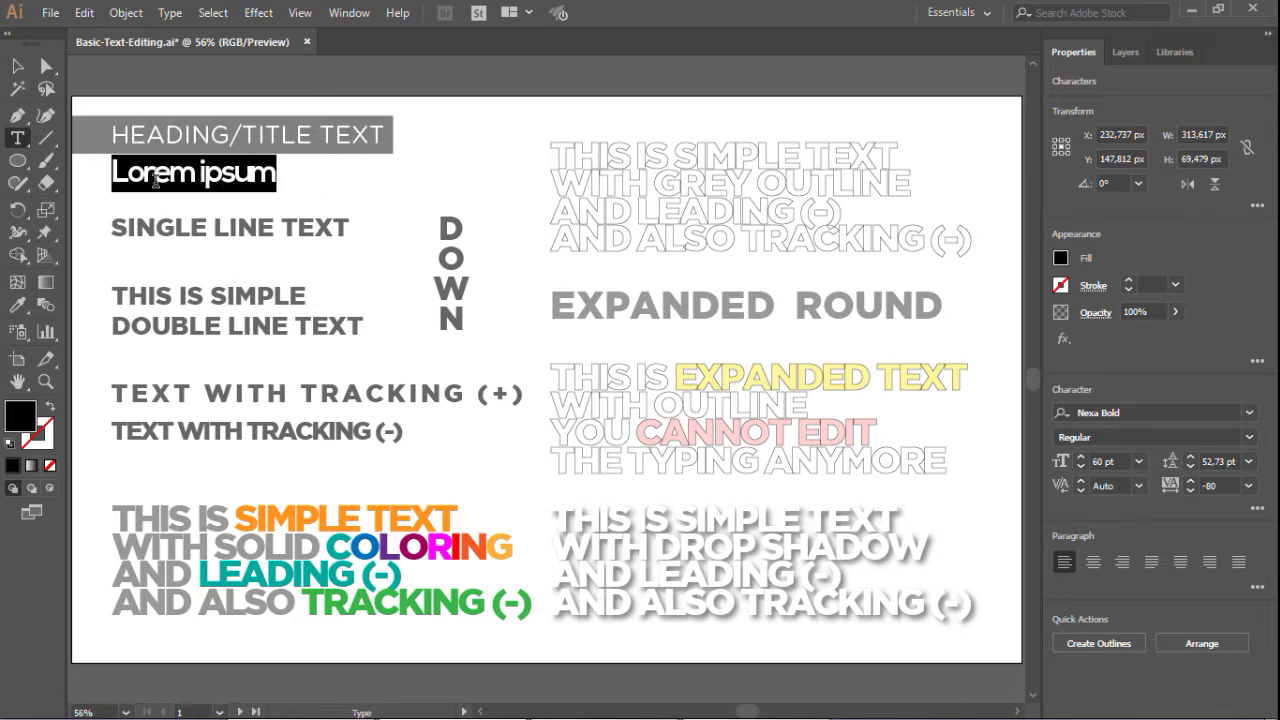
pyautogui.write('ABCDEFG')
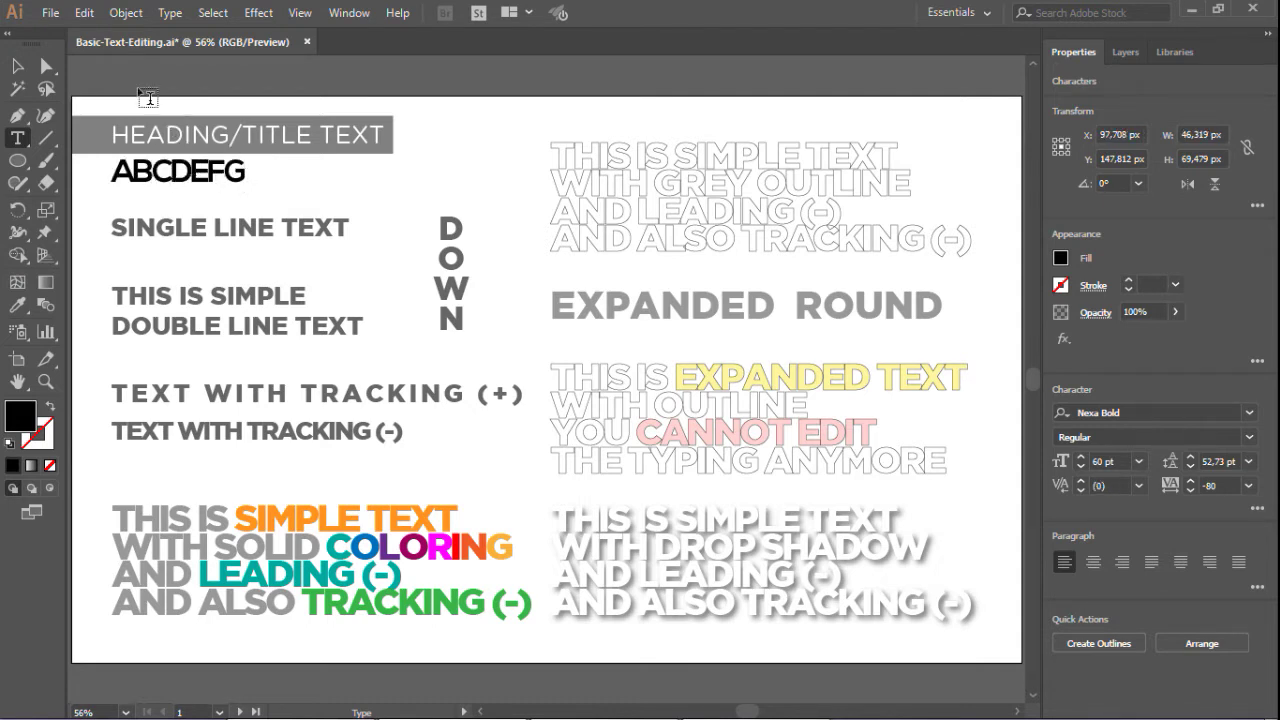
pyautogui.click(18, 62)
pyautogui.click(214, 175)
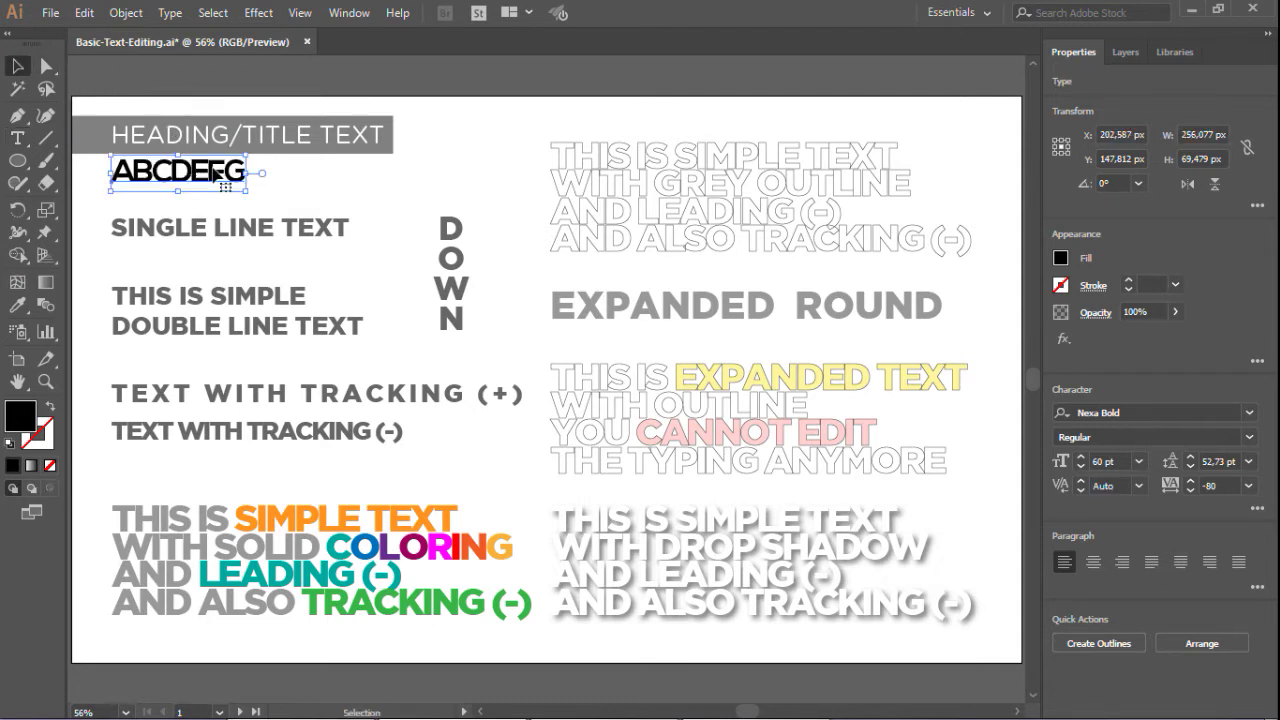
pyautogui.press('Delete')
# Change the fill colour of SINGLE LINE TEXT to the dark blue swatch
pyautogui.click(228, 236)
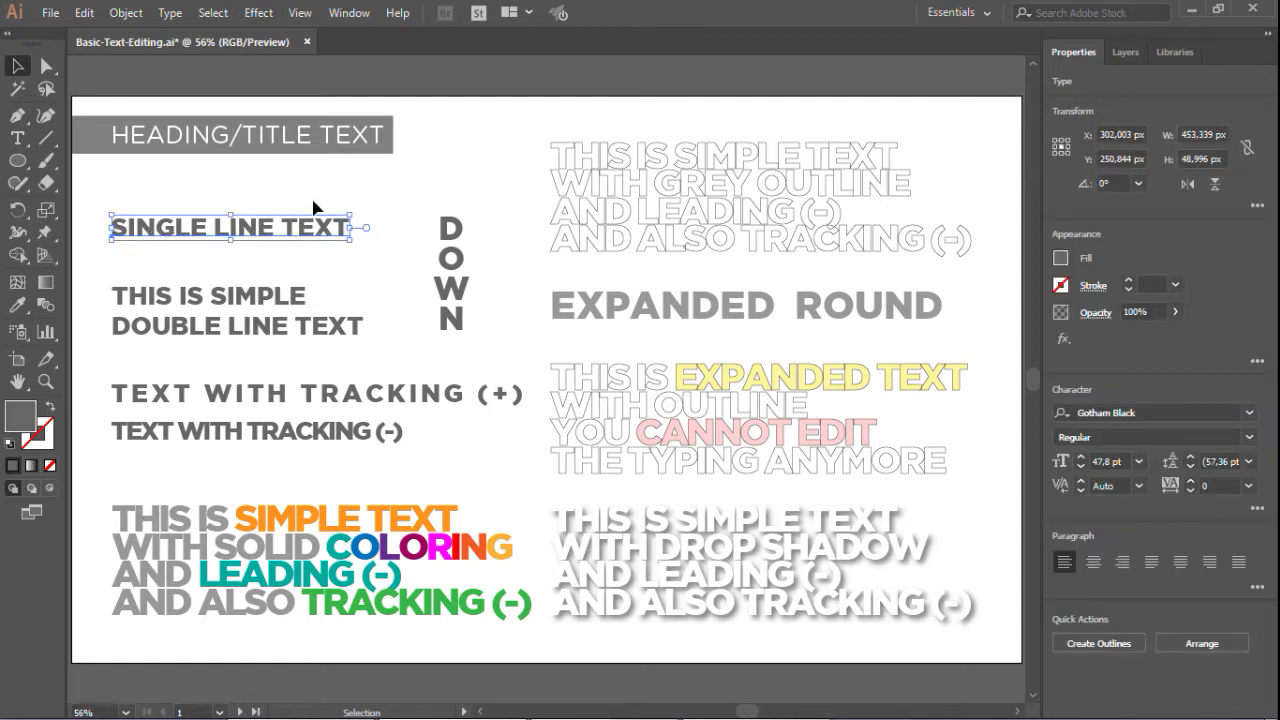
pyautogui.click(1061, 258)
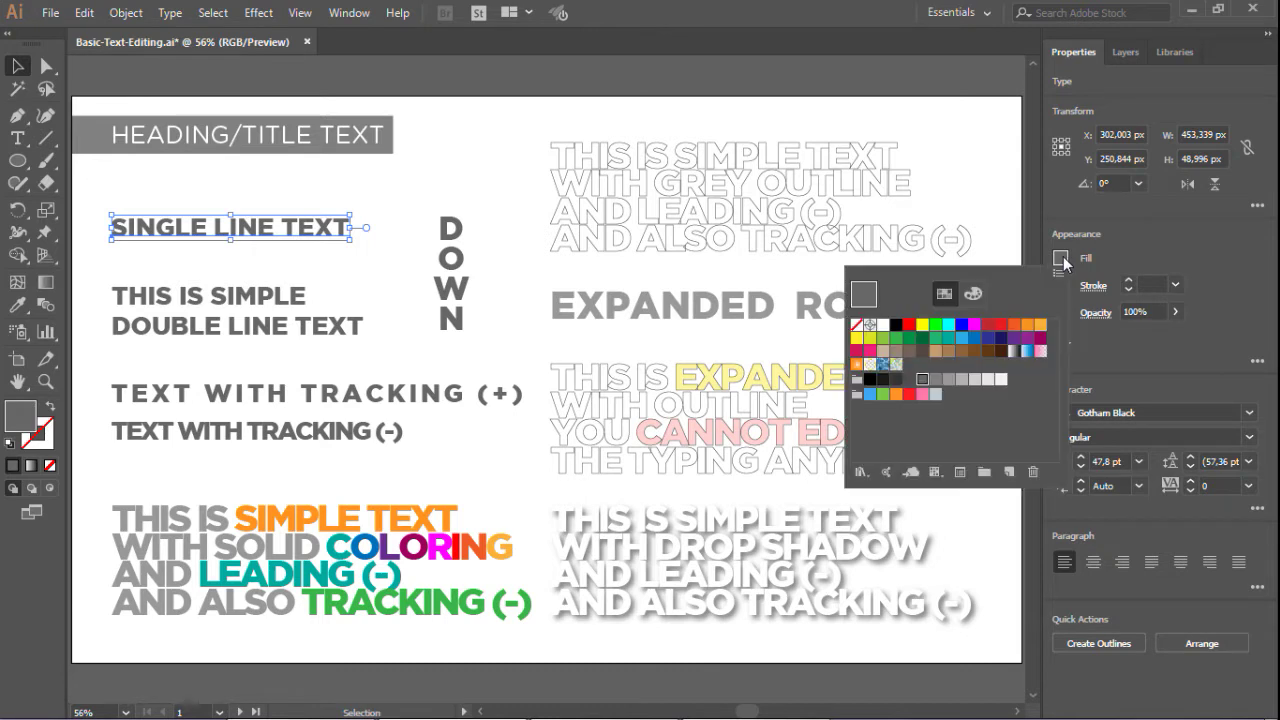
pyautogui.click(988, 338)
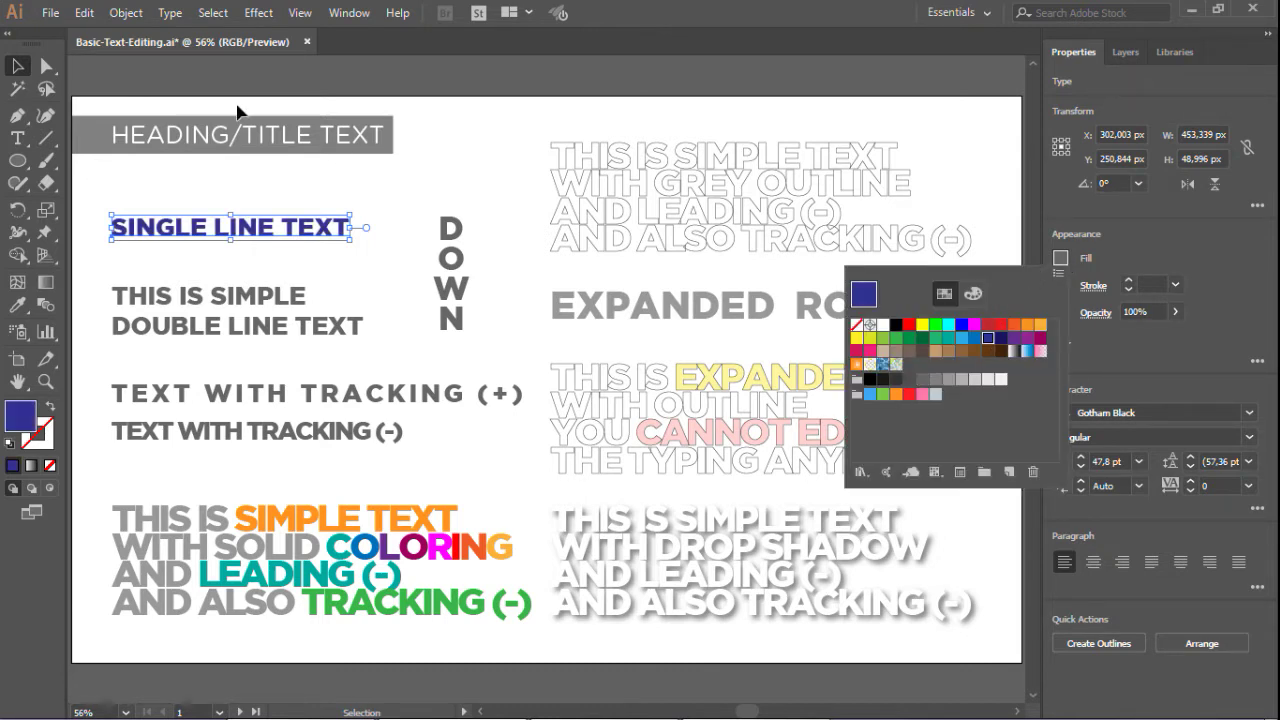
pyautogui.click(1066, 260)
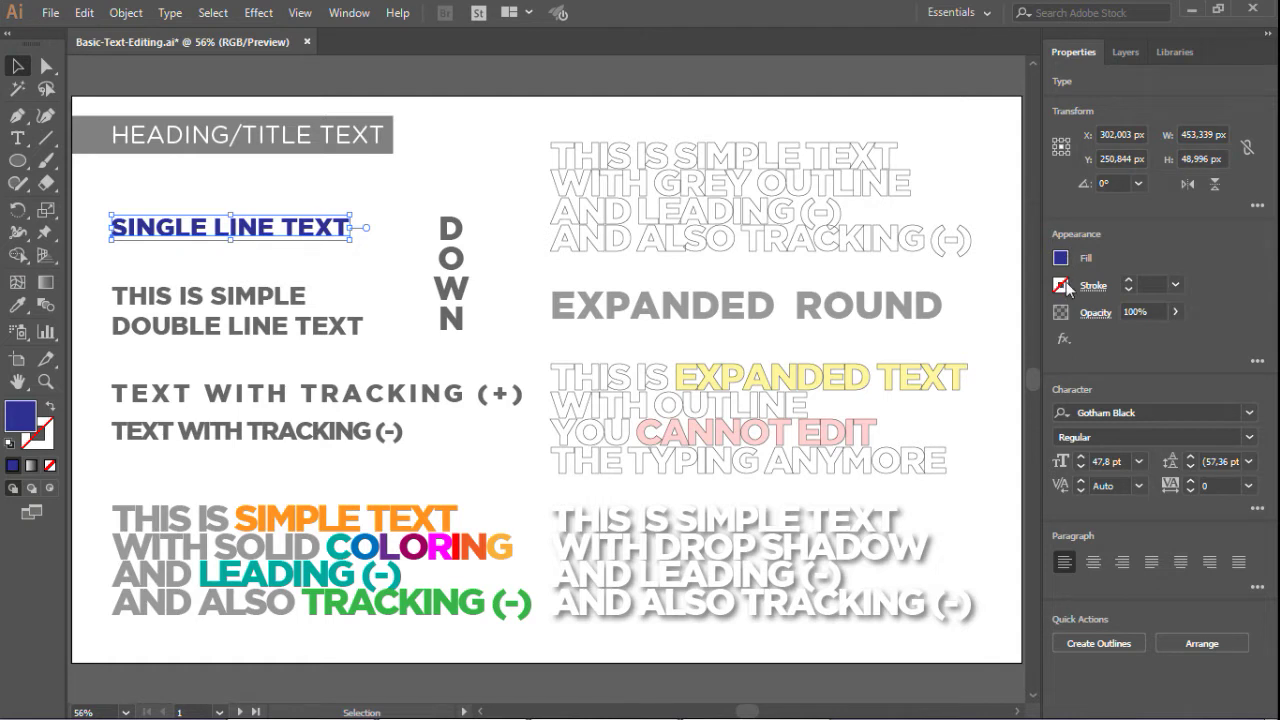
# Try swapping fill and stroke and lowering opacity to 50% on the blue SINGLE LINE TEXT, reverting both changes
pyautogui.click(53, 409)
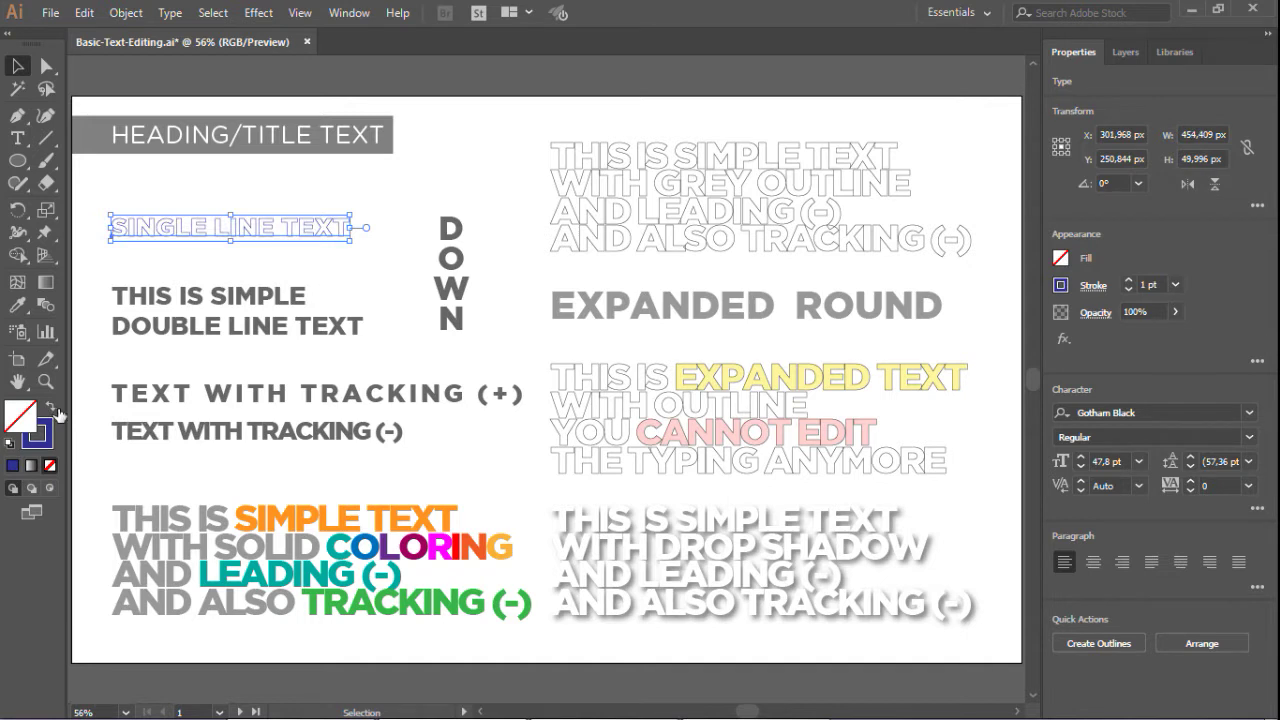
pyautogui.click(55, 410)
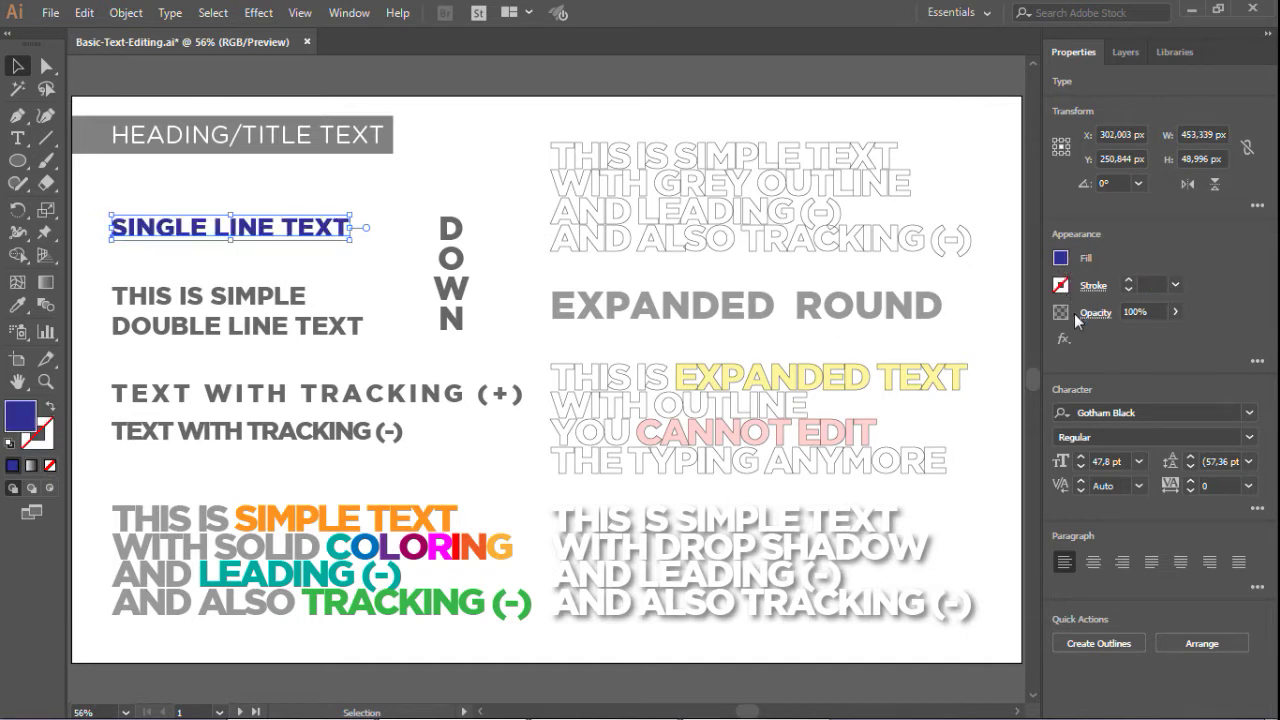
pyautogui.click(1172, 312)
pyautogui.moveTo(1172, 336); pyautogui.dragTo(1136, 342)
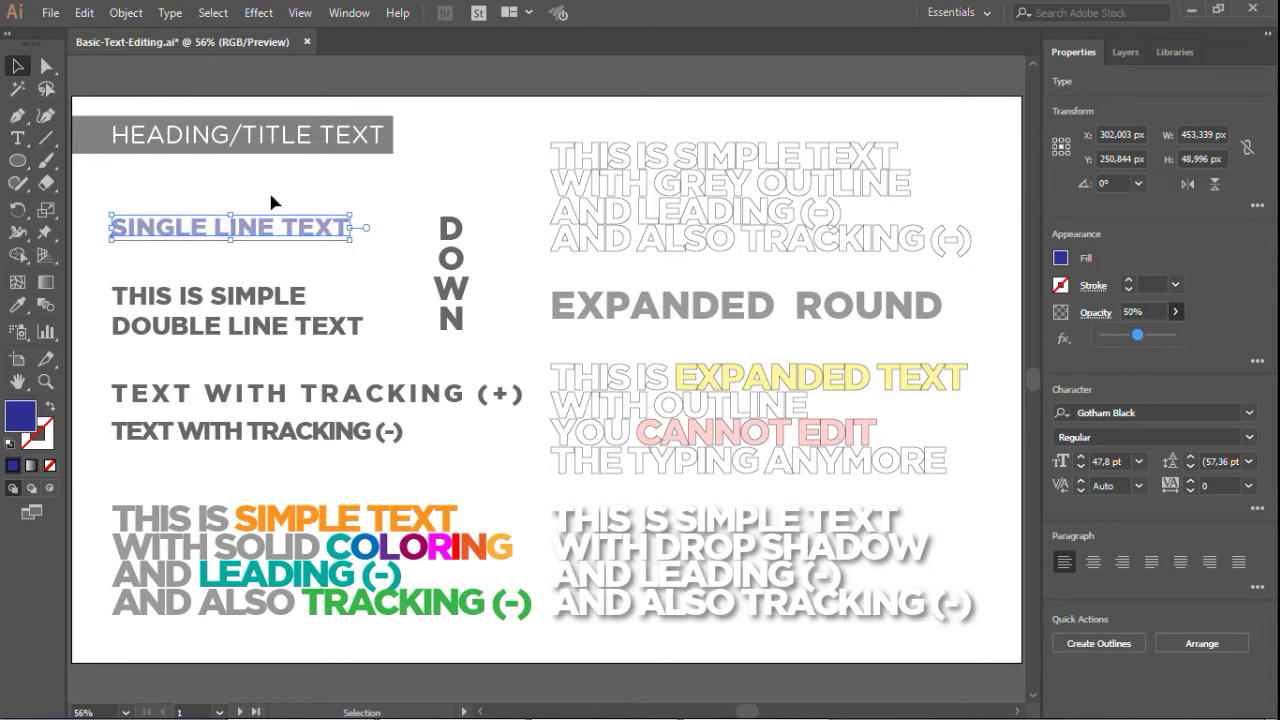
pyautogui.click(22, 67)
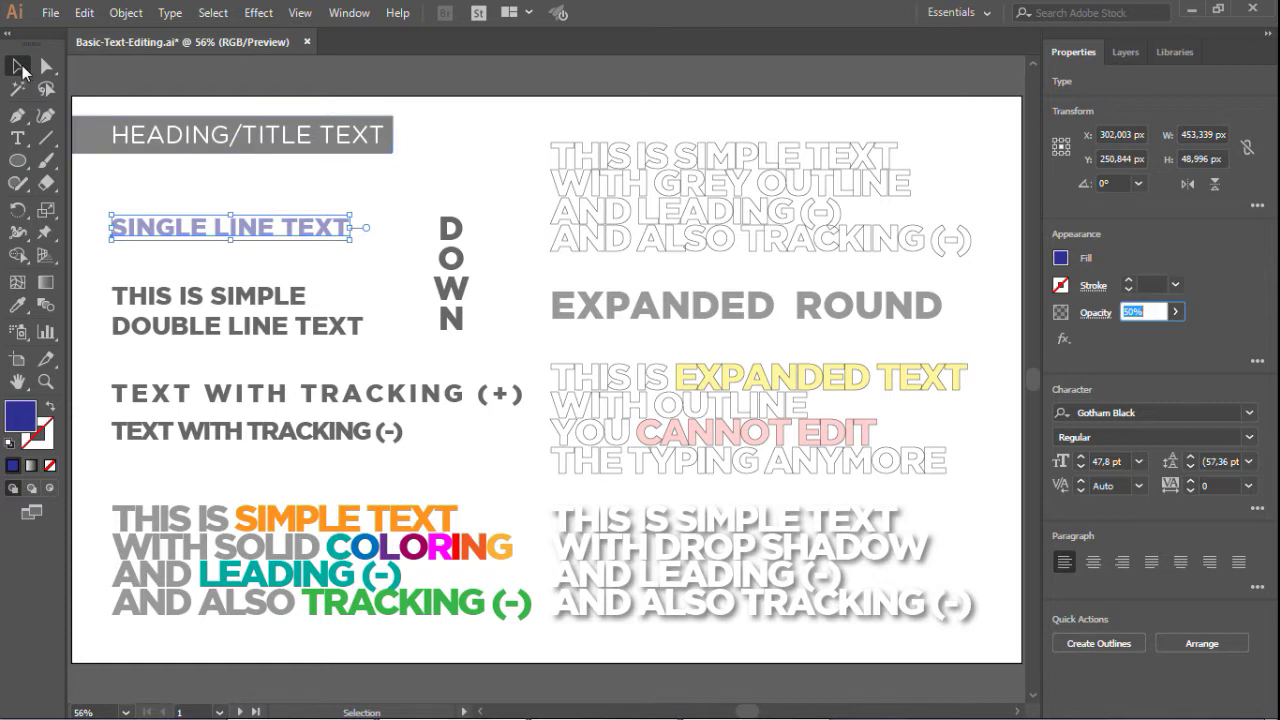
pyautogui.hotkey('ctrl', 'z')
pyautogui.hotkey('ctrl', 'z')
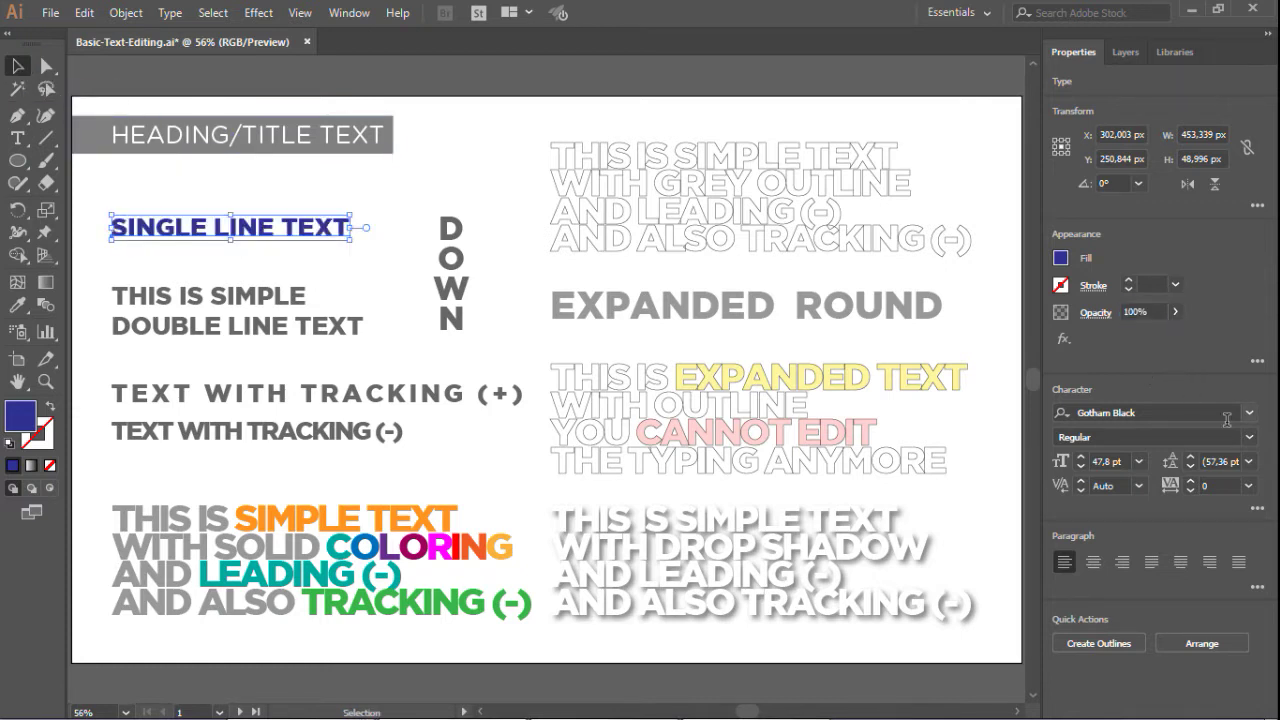
# Change the font of SINGLE LINE TEXT to Gotham in the Book style
pyautogui.click(1248, 413)
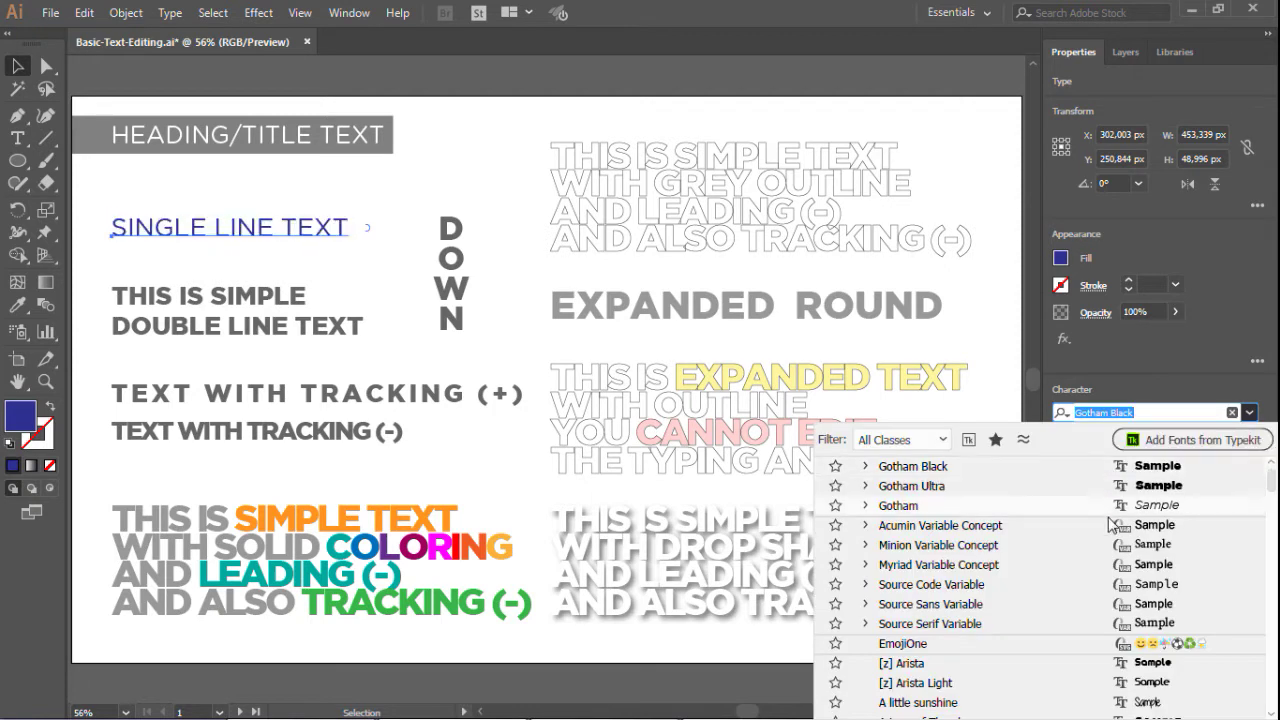
pyautogui.click(1162, 507)
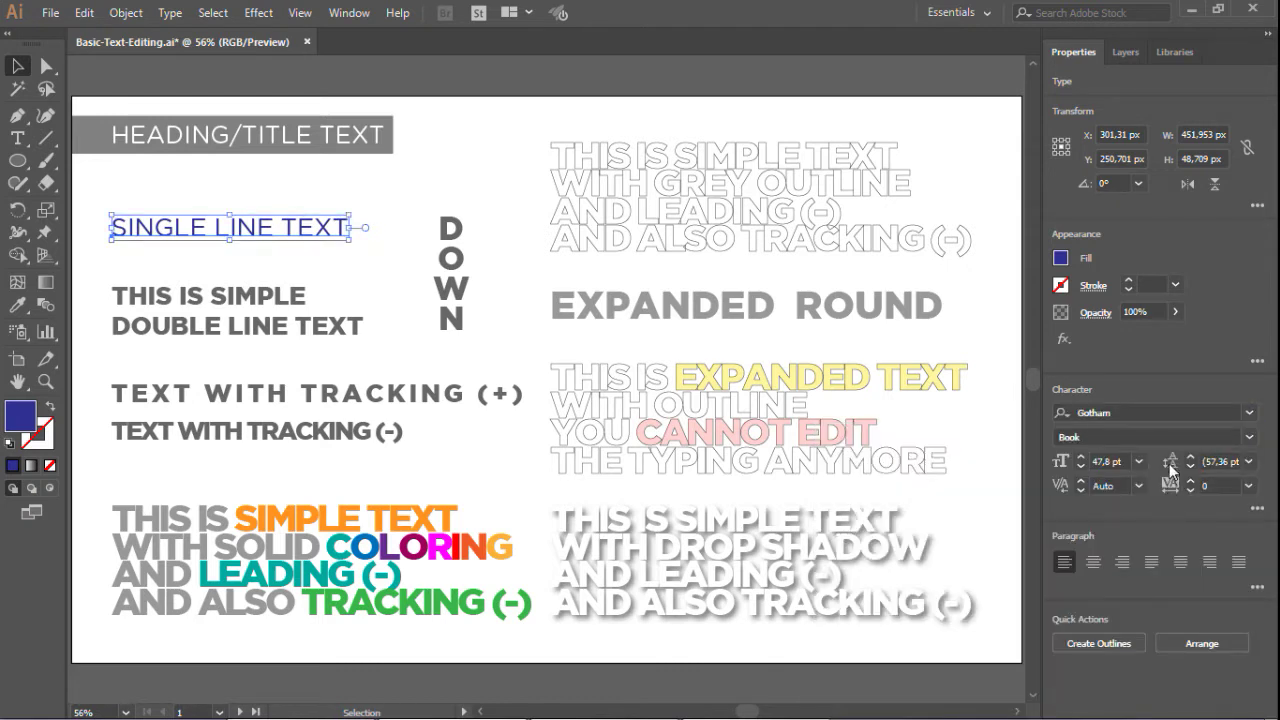
pyautogui.click(1249, 441)
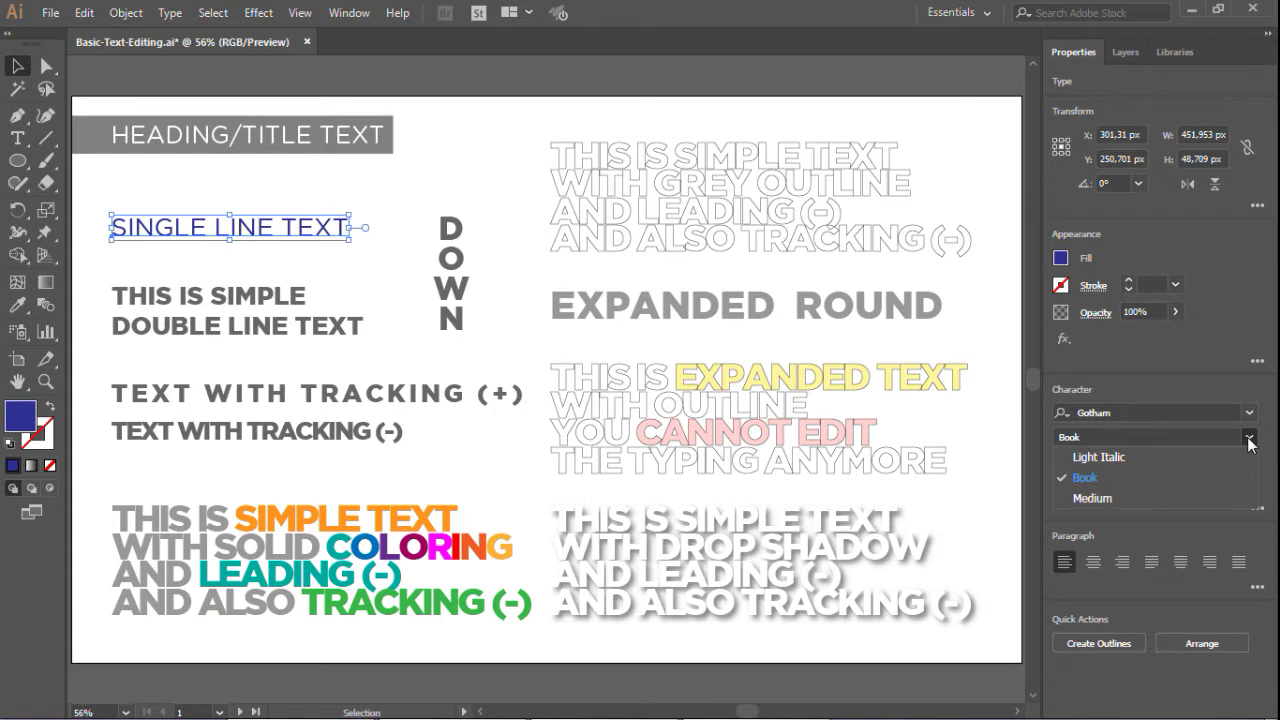
pyautogui.click(1249, 441)
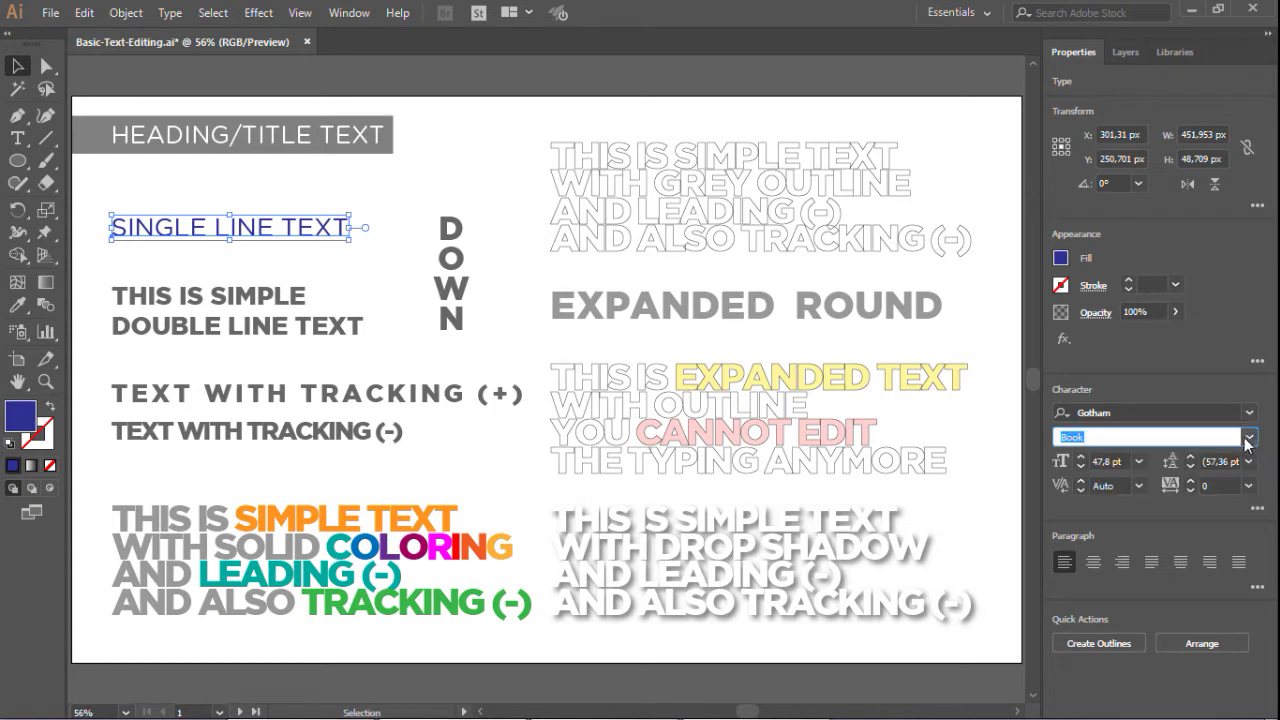
# Set the font size of SINGLE LINE TEXT to 60 pt and scale it down to about 56 pt
pyautogui.click(1139, 462)
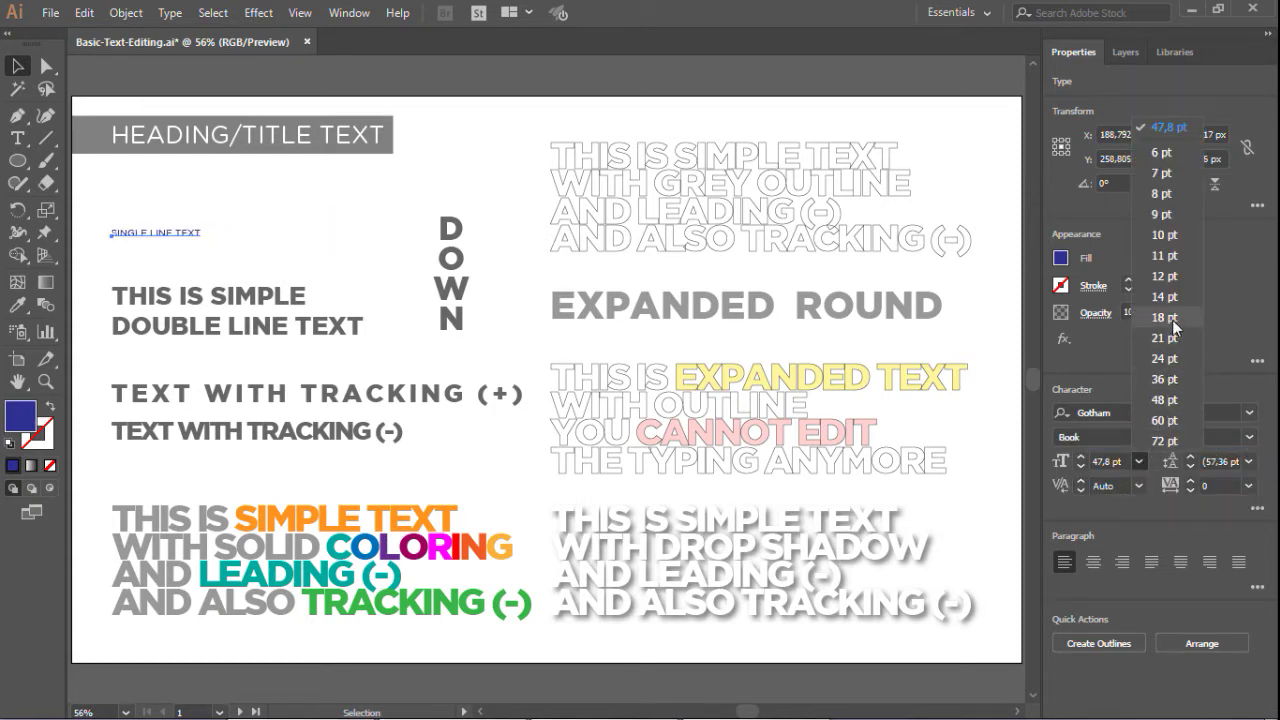
pyautogui.click(1183, 426)
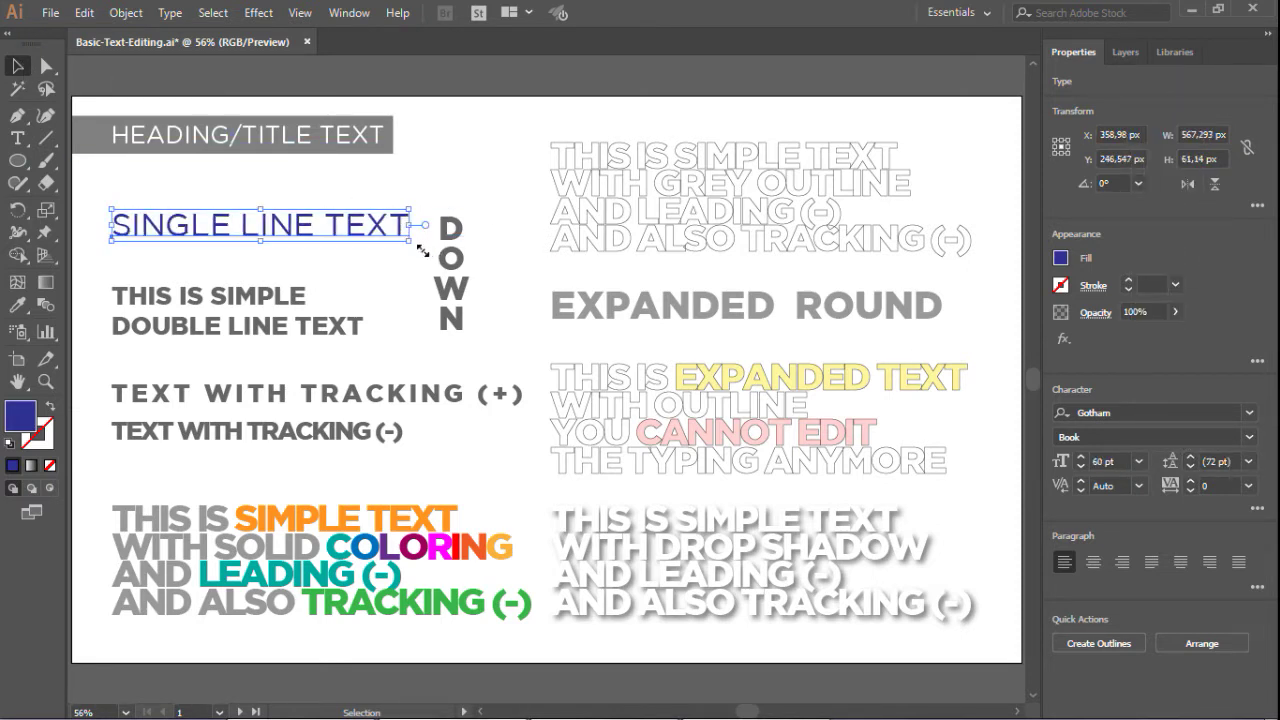
pyautogui.moveTo(423, 251); pyautogui.dragTo(389, 255)
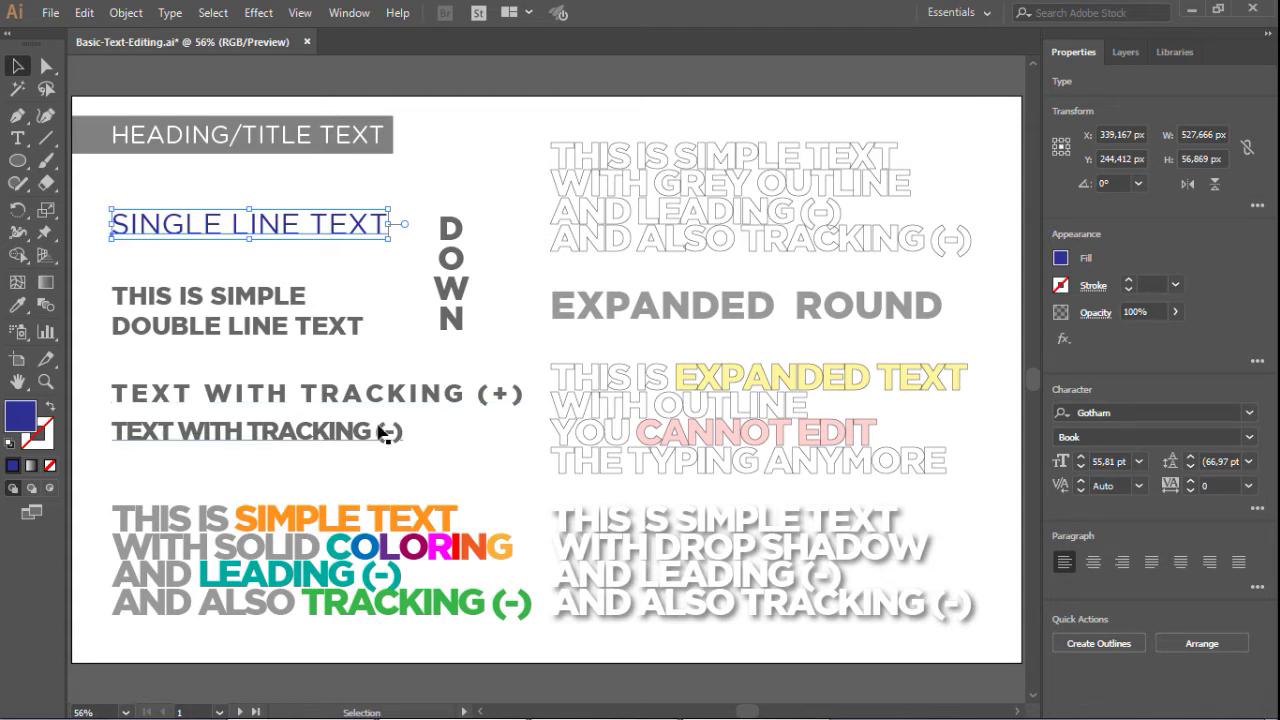
# Widen the tracking of SINGLE LINE TEXT to 300
pyautogui.click(1248, 485)
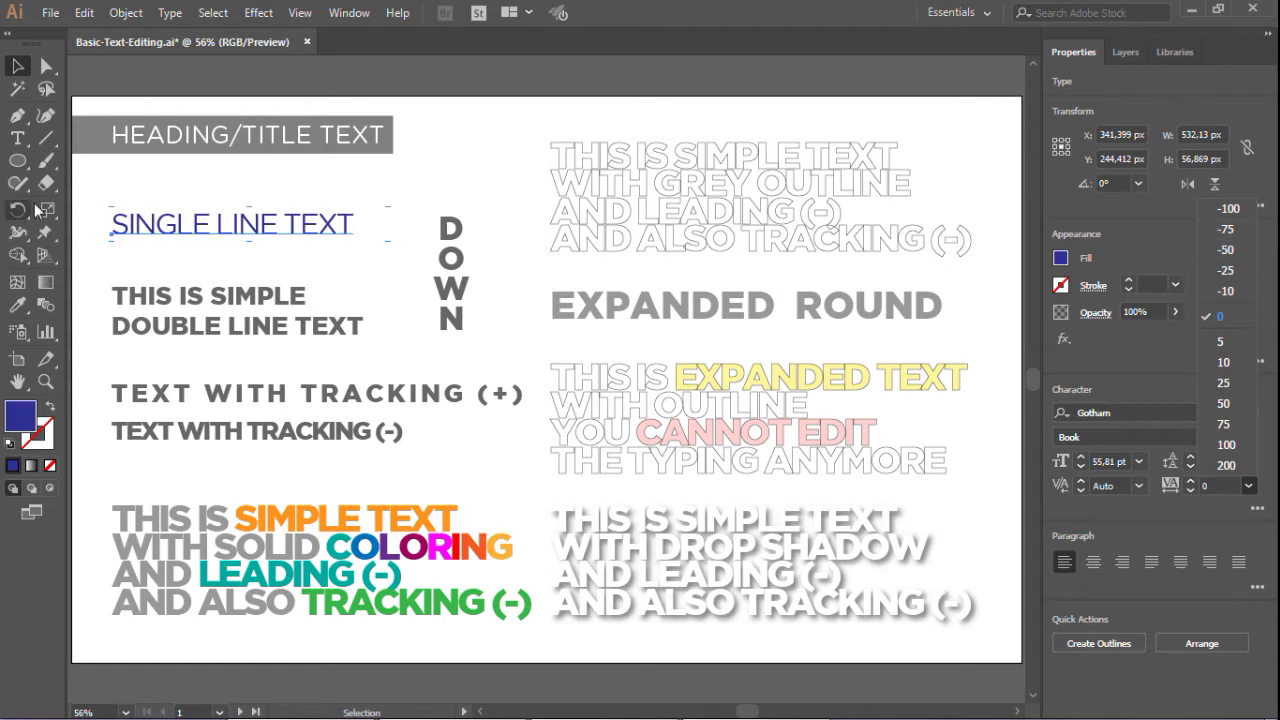
pyautogui.click(18, 67)
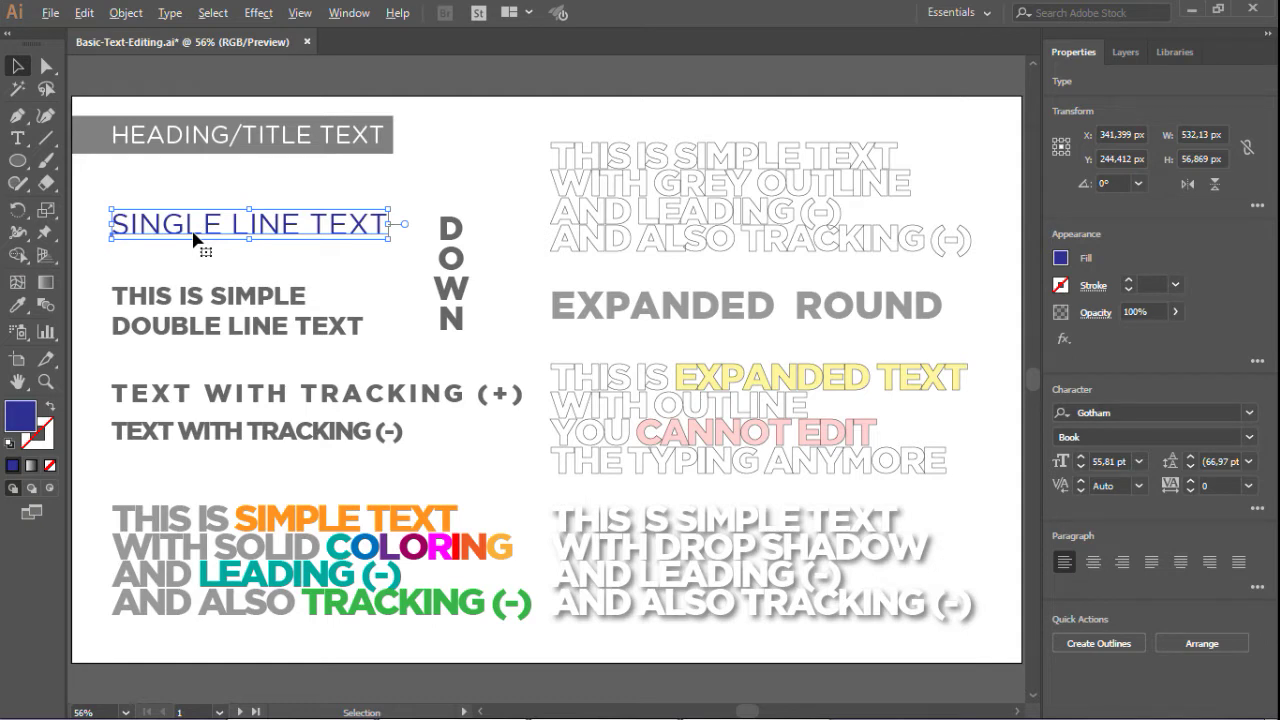
pyautogui.hotkey('alt', 'Right')
pyautogui.hotkey('alt', 'Right')
pyautogui.hotkey('alt', 'Right')
pyautogui.hotkey('alt', 'Right')
pyautogui.hotkey('alt', 'Right')
pyautogui.hotkey('alt', 'Right')
pyautogui.hotkey('alt', 'Right')
pyautogui.hotkey('alt', 'Right')
pyautogui.hotkey('alt', 'Right')
pyautogui.hotkey('alt', 'Right')
pyautogui.hotkey('alt', 'Right')
pyautogui.hotkey('alt', 'Right')
pyautogui.hotkey('alt', 'Right')
pyautogui.hotkey('alt', 'Right')
pyautogui.hotkey('alt', 'Right')
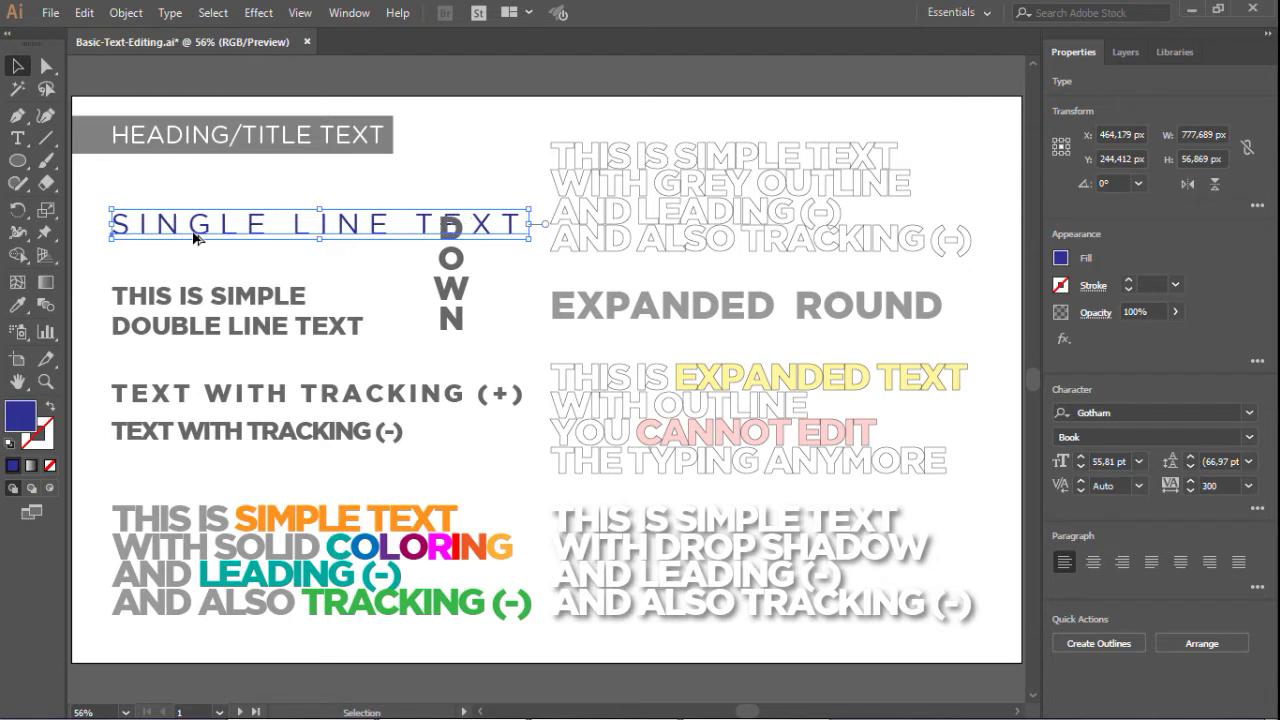
# Tighten the tracking of SINGLE LINE TEXT to -80
pyautogui.hotkey('alt', 'Left')
pyautogui.hotkey('alt', 'Left')
pyautogui.hotkey('alt', 'Left')
pyautogui.hotkey('alt', 'Left')
pyautogui.hotkey('alt', 'Left')
pyautogui.hotkey('alt', 'Left')
pyautogui.hotkey('alt', 'Left')
pyautogui.hotkey('alt', 'Left')
pyautogui.hotkey('alt', 'Left')
pyautogui.hotkey('alt', 'Left')
pyautogui.hotkey('alt', 'Left')
pyautogui.hotkey('alt', 'Left')
pyautogui.hotkey('alt', 'Left')
pyautogui.hotkey('alt', 'Left')
pyautogui.hotkey('alt', 'Left')
pyautogui.hotkey('alt', 'Left')
pyautogui.hotkey('alt', 'Left')
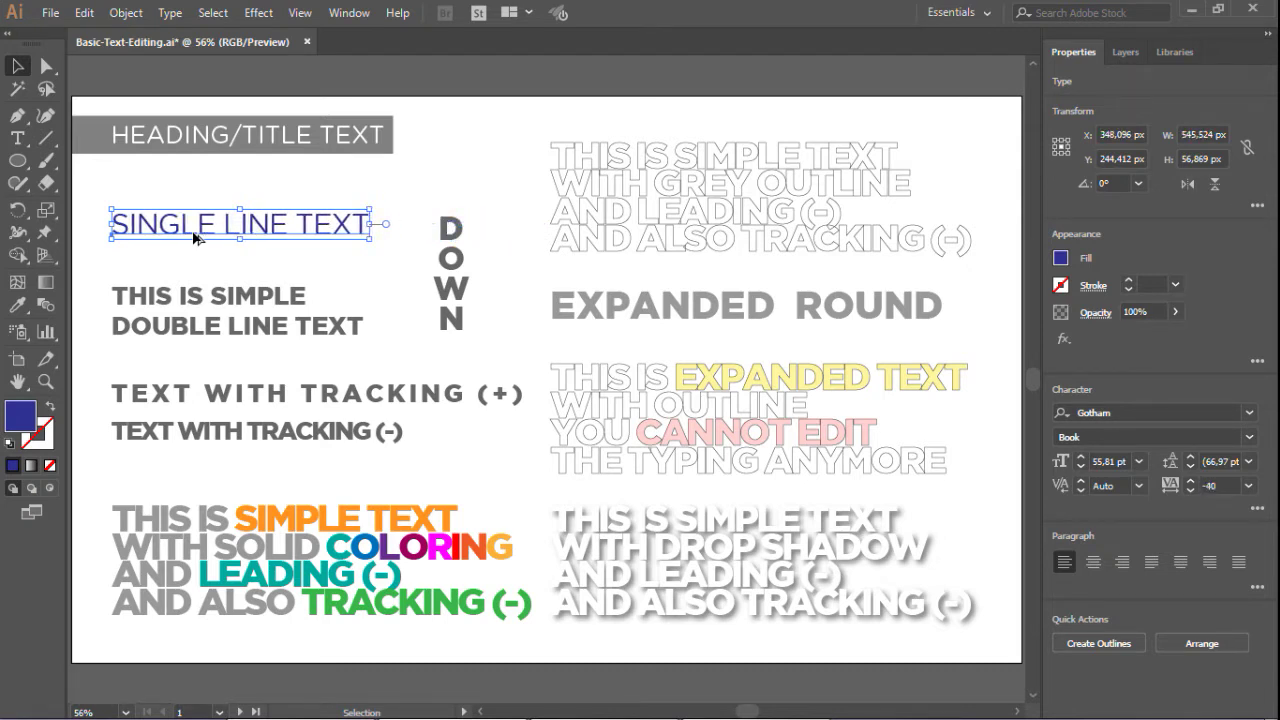
pyautogui.hotkey('alt', 'Left')
pyautogui.hotkey('alt', 'Left')
pyautogui.hotkey('alt', 'Left')
pyautogui.hotkey('alt', 'Left')
pyautogui.hotkey('alt', 'Left')
pyautogui.hotkey('alt', 'Left')
pyautogui.hotkey('alt', 'Right')
pyautogui.hotkey('alt', 'Right')
pyautogui.hotkey('alt', 'Right')
pyautogui.hotkey('alt', 'Right')
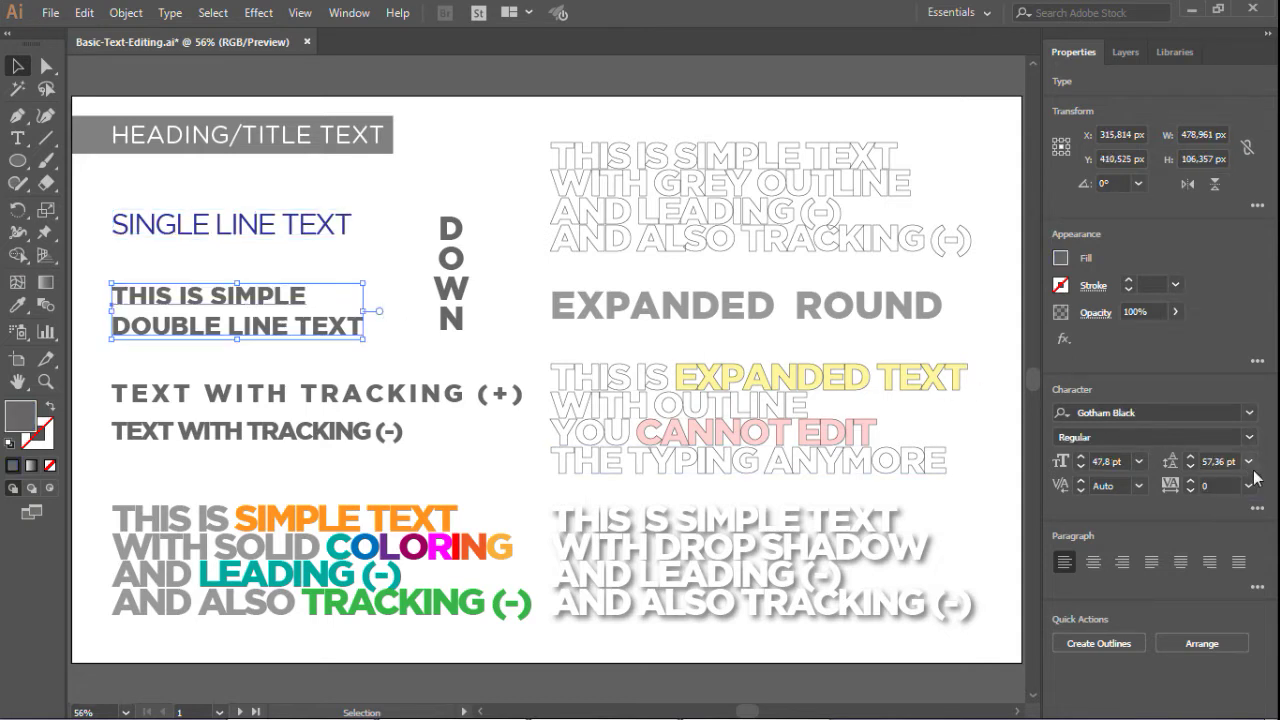
# Set the leading of the text THIS IS SIMPLE DOUBLE LINE TEXT to 60 pt and increase it further
pyautogui.click(1249, 462)
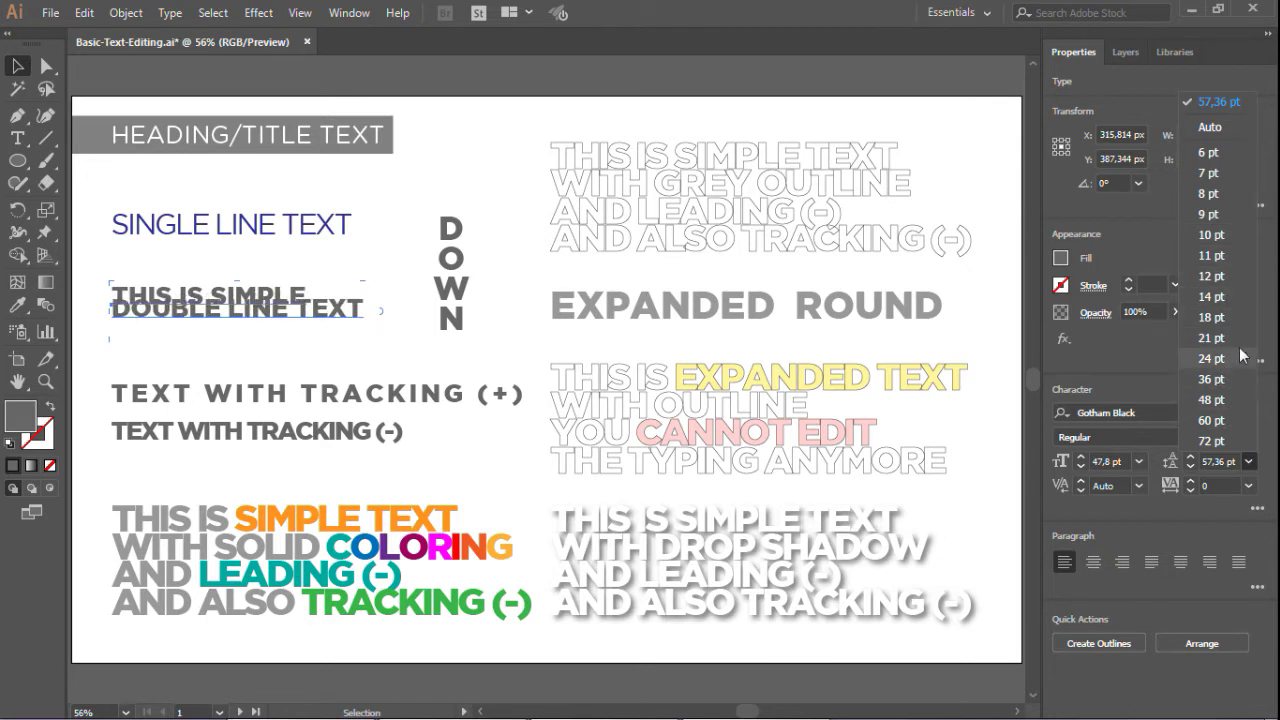
pyautogui.click(1234, 420)
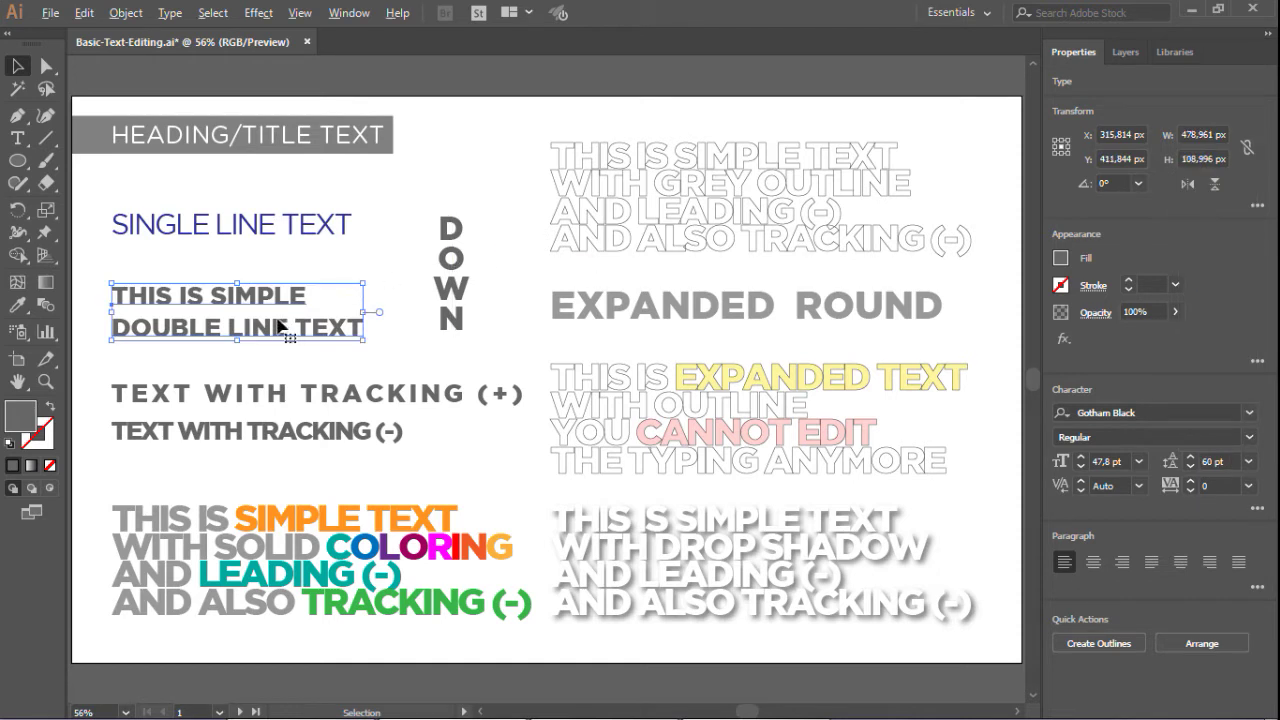
pyautogui.hotkey('alt', 'Down')
pyautogui.hotkey('alt', 'Down')
pyautogui.hotkey('alt', 'Down')
pyautogui.hotkey('alt', 'Down')
pyautogui.hotkey('alt', 'Down')
pyautogui.hotkey('alt', 'Down')
pyautogui.hotkey('alt', 'Down')
pyautogui.hotkey('alt', 'Down')
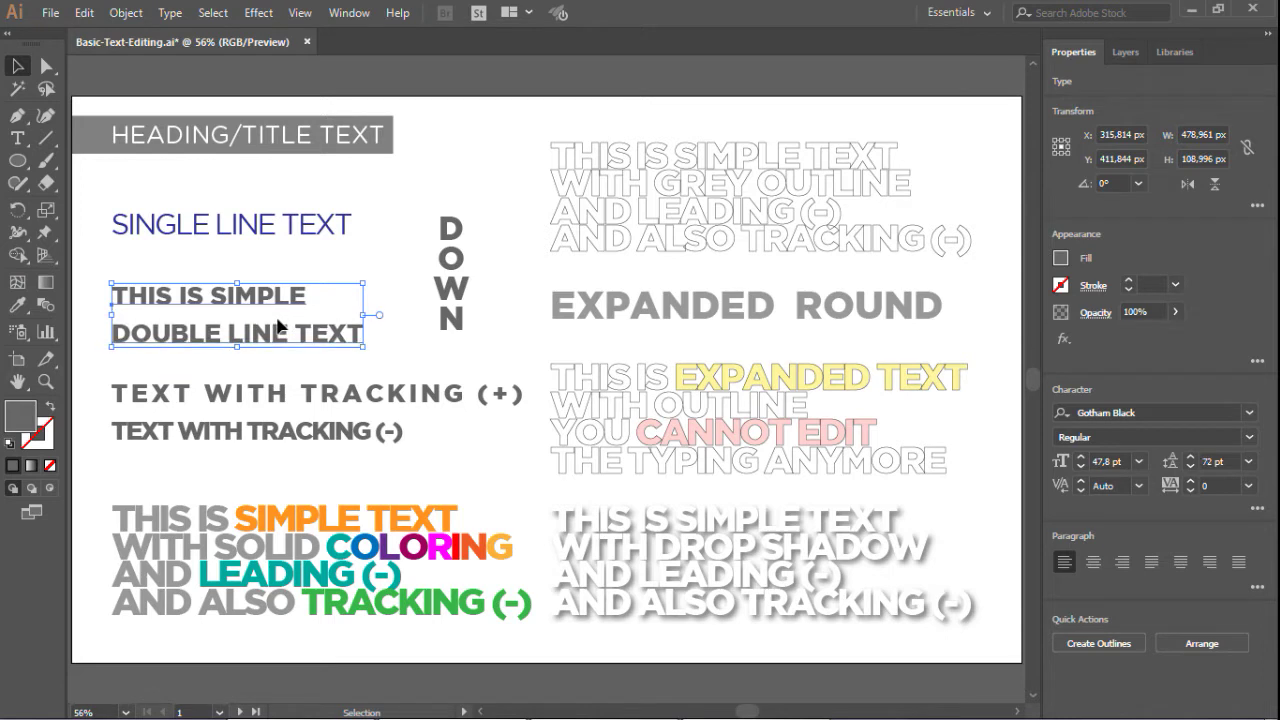
# Reduce the leading of THIS IS SIMPLE DOUBLE LINE TEXT to 44 pt and deselect it
pyautogui.hotkey('alt', 'Up')
pyautogui.hotkey('alt', 'Up')
pyautogui.hotkey('alt', 'Up')
pyautogui.hotkey('alt', 'Up')
pyautogui.hotkey('alt', 'Up')
pyautogui.hotkey('alt', 'Up')
pyautogui.hotkey('alt', 'Up')
pyautogui.hotkey('alt', 'Up')
pyautogui.hotkey('alt', 'Up')
pyautogui.hotkey('alt', 'Up')
pyautogui.hotkey('alt', 'Up')
pyautogui.hotkey('alt', 'Up')
pyautogui.hotkey('alt', 'Up')
pyautogui.hotkey('alt', 'Up')
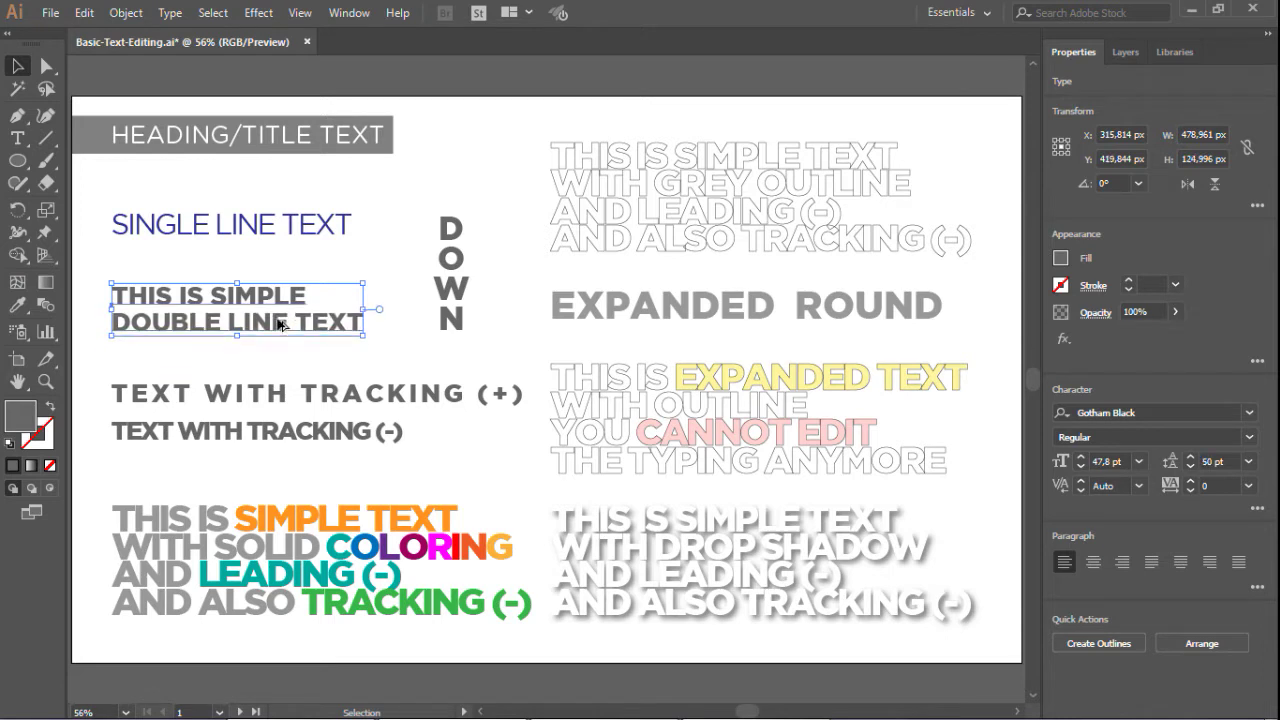
pyautogui.hotkey('alt', 'Up')
pyautogui.click(362, 180)
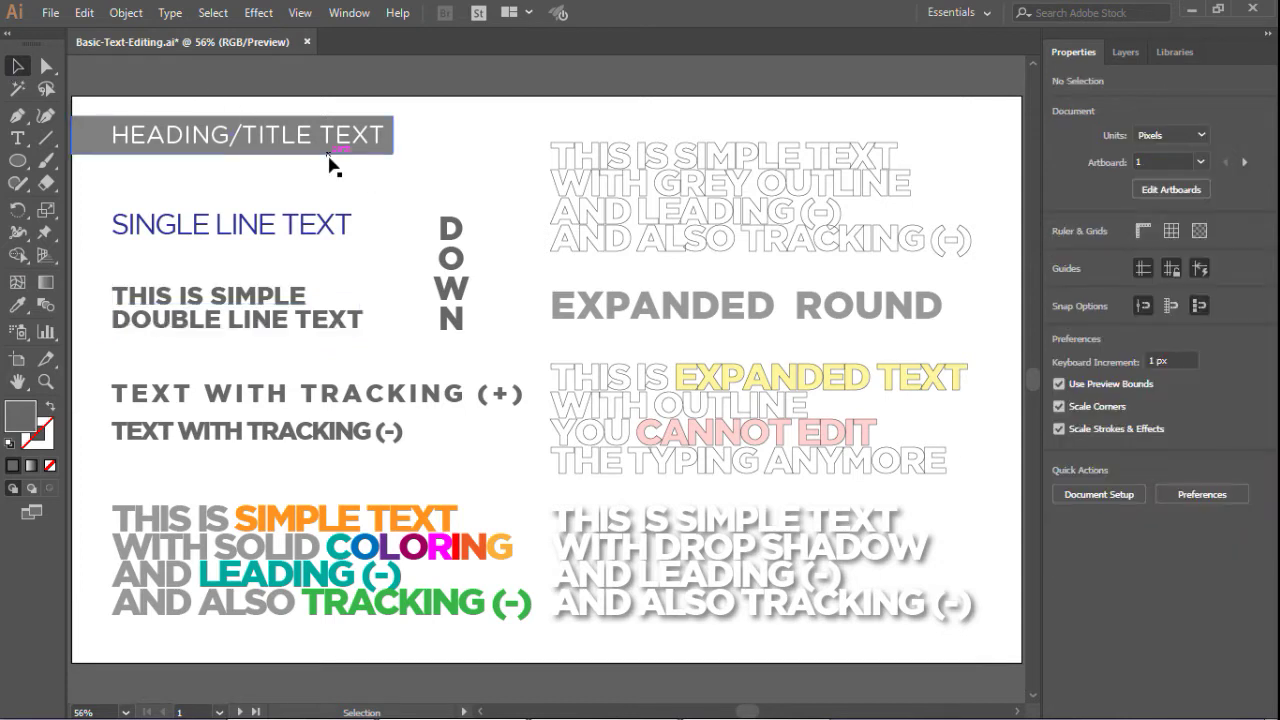
# Add a new text line reading BAWAH above the vertical DOWN text, beside the heading
pyautogui.click(460, 233)
pyautogui.click(458, 182)
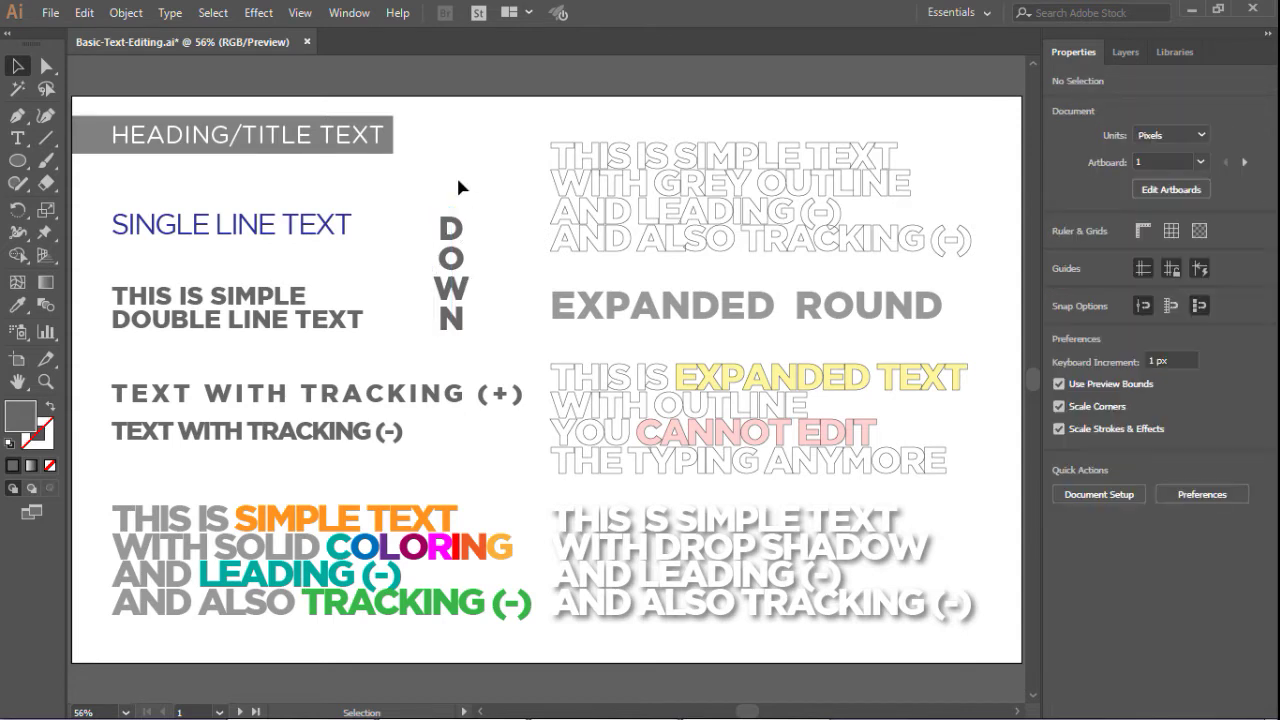
pyautogui.click(17, 138)
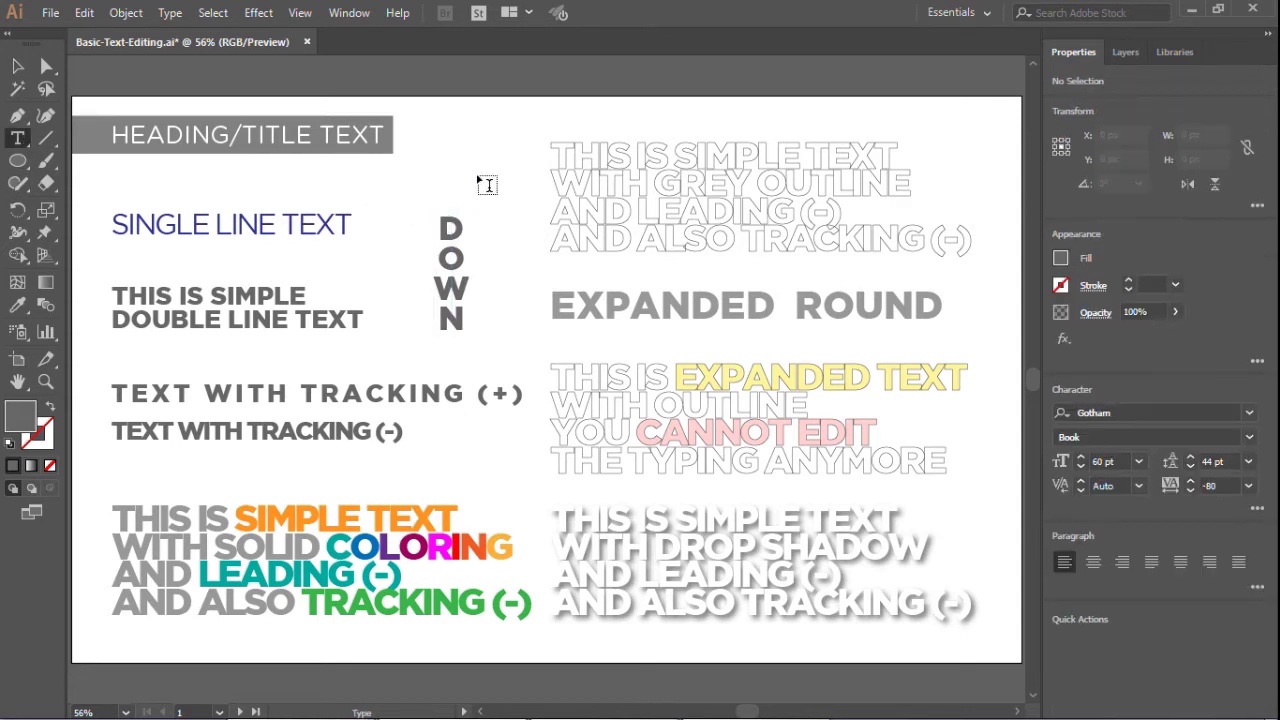
pyautogui.click(440, 148)
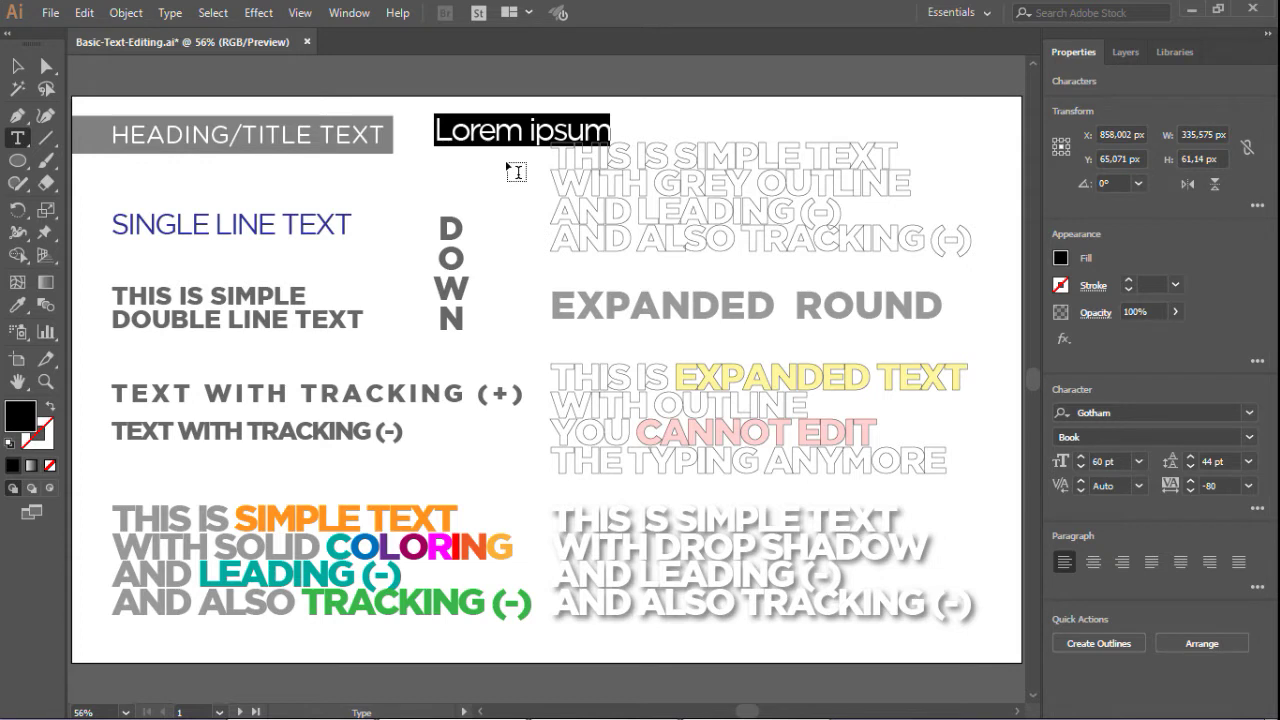
pyautogui.write('BAWAH')
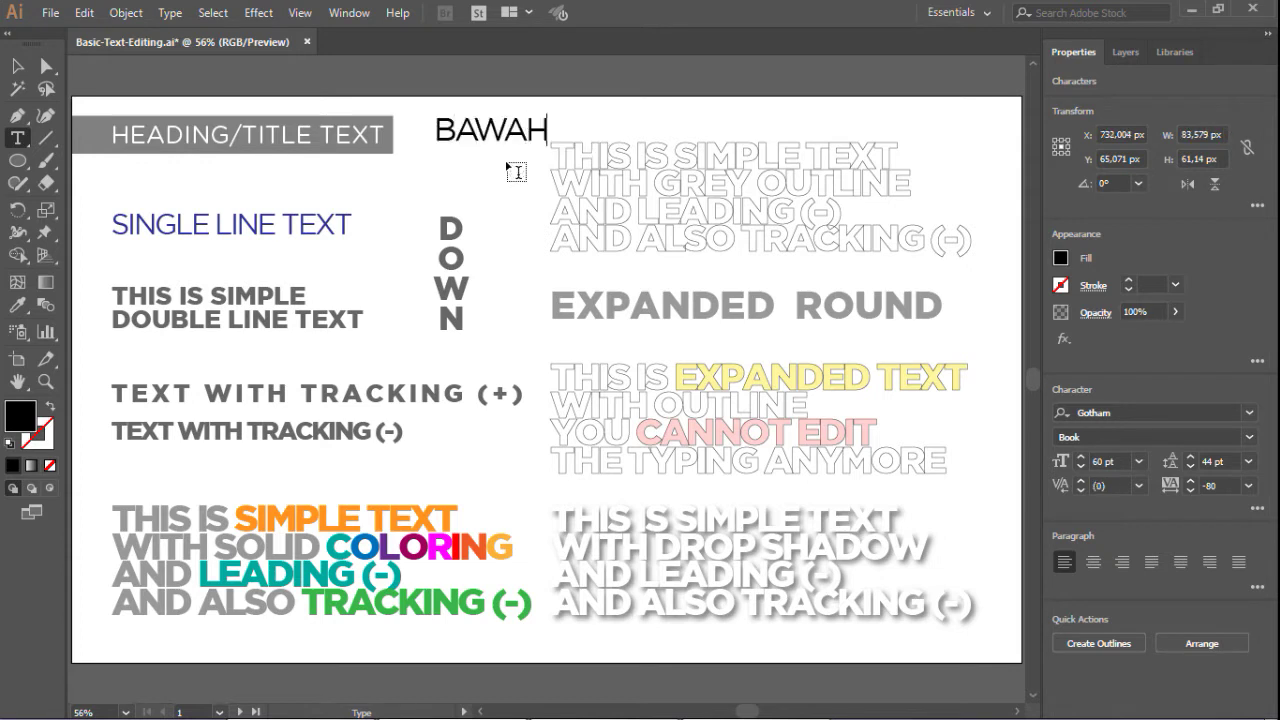
pyautogui.click(18, 67)
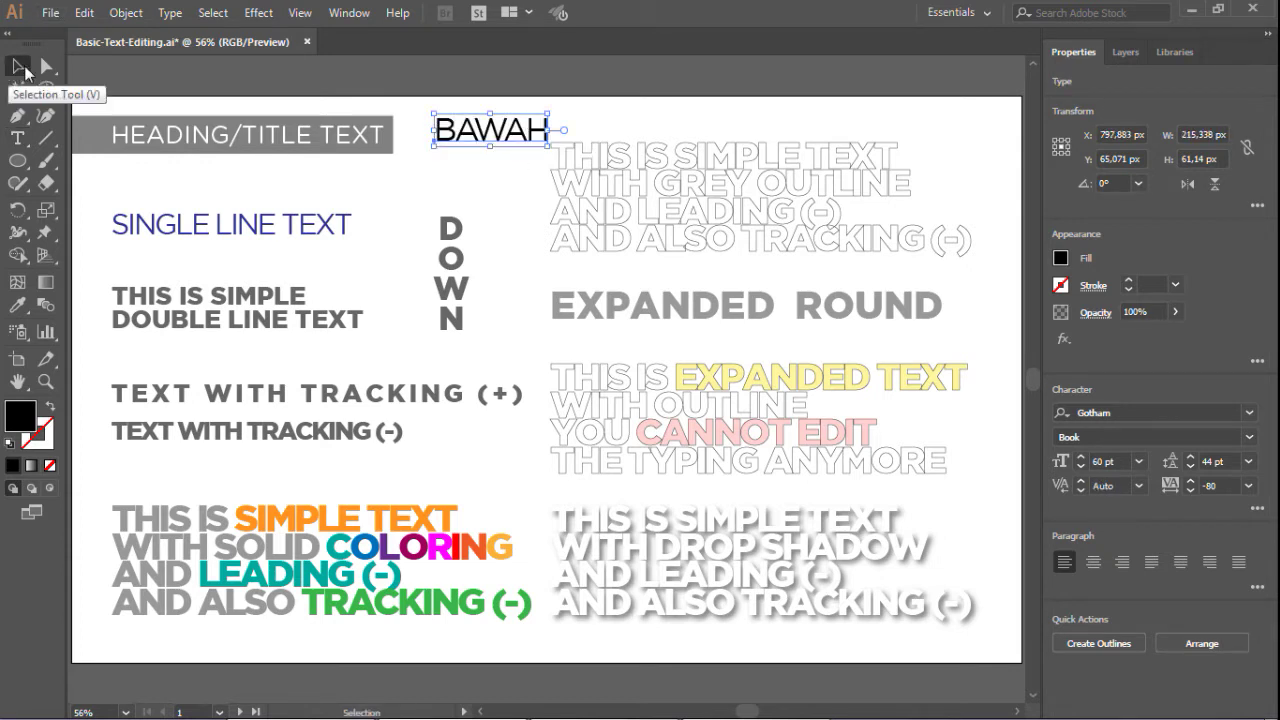
# Change the BAWAH text to vertical orientation and move it beside the vertical DOWN text
pyautogui.click(168, 14)
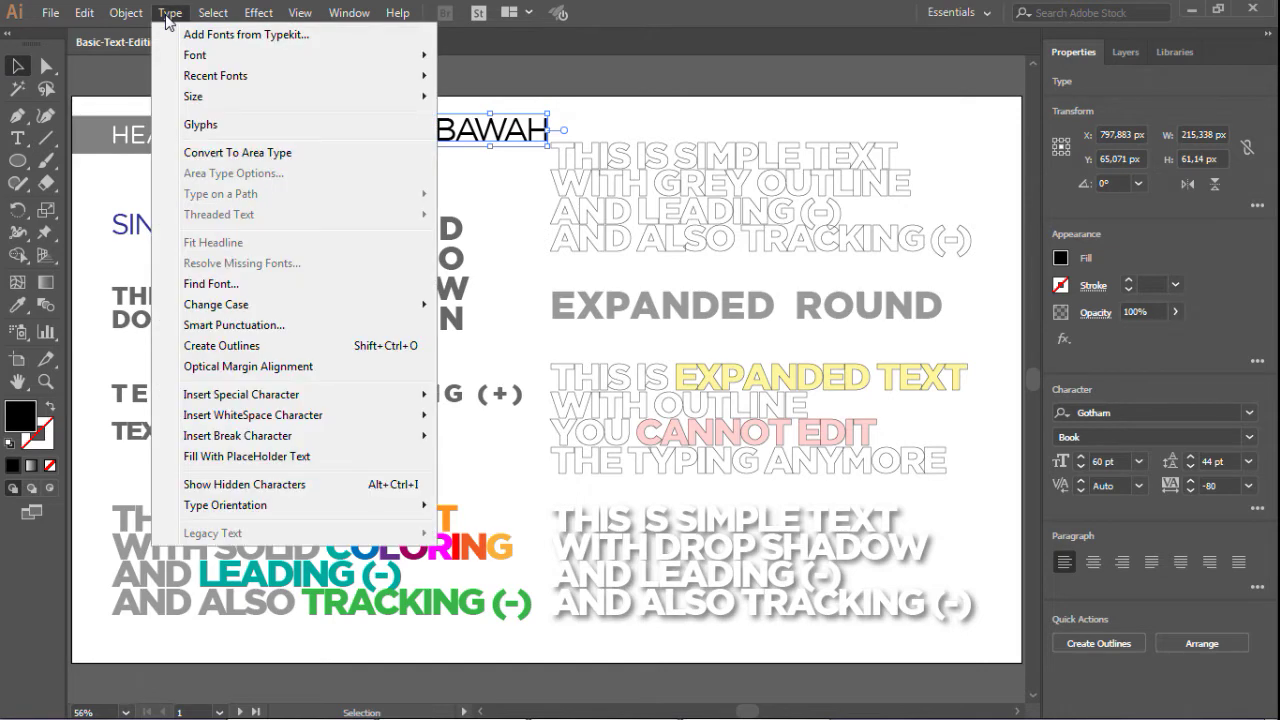
pyautogui.moveTo(357, 506)
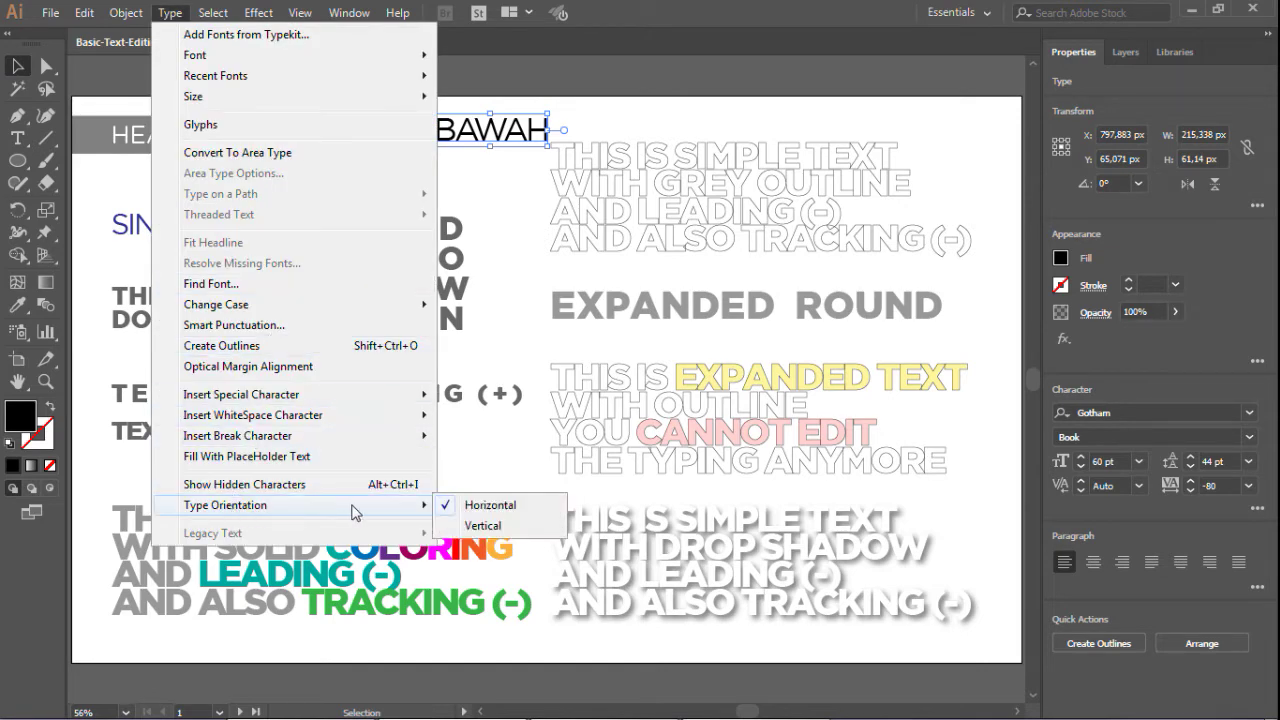
pyautogui.click(500, 521)
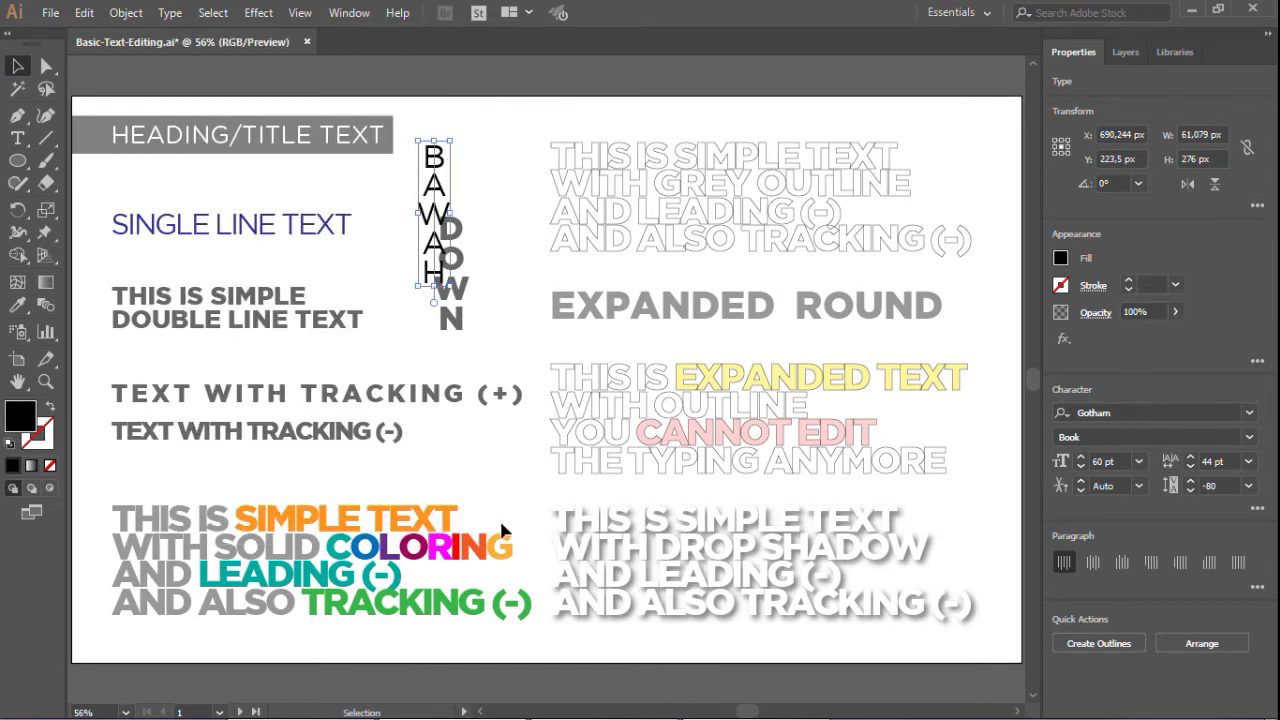
pyautogui.moveTo(433, 153); pyautogui.dragTo(489, 206)
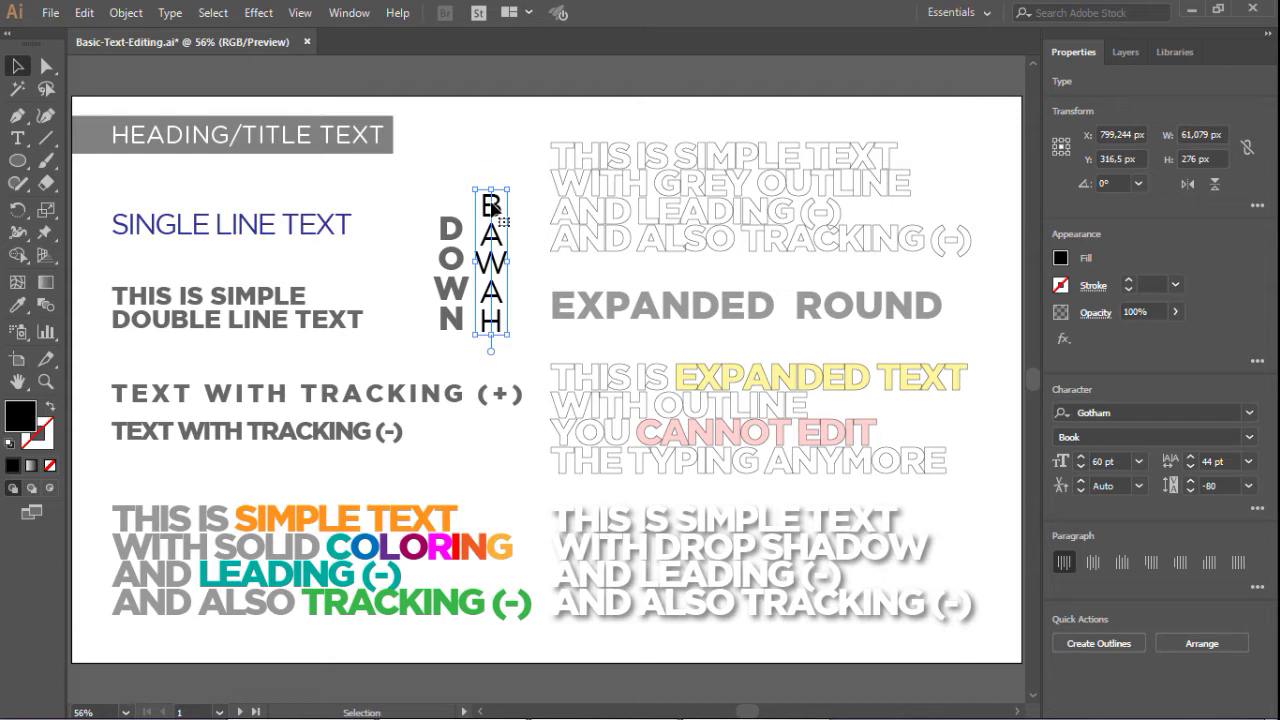
# Vary the tracking of the vertical BAWAH text between -200 and 380, leave it tight and deselect it
pyautogui.hotkey('alt', 'Left')
pyautogui.hotkey('alt', 'Left')
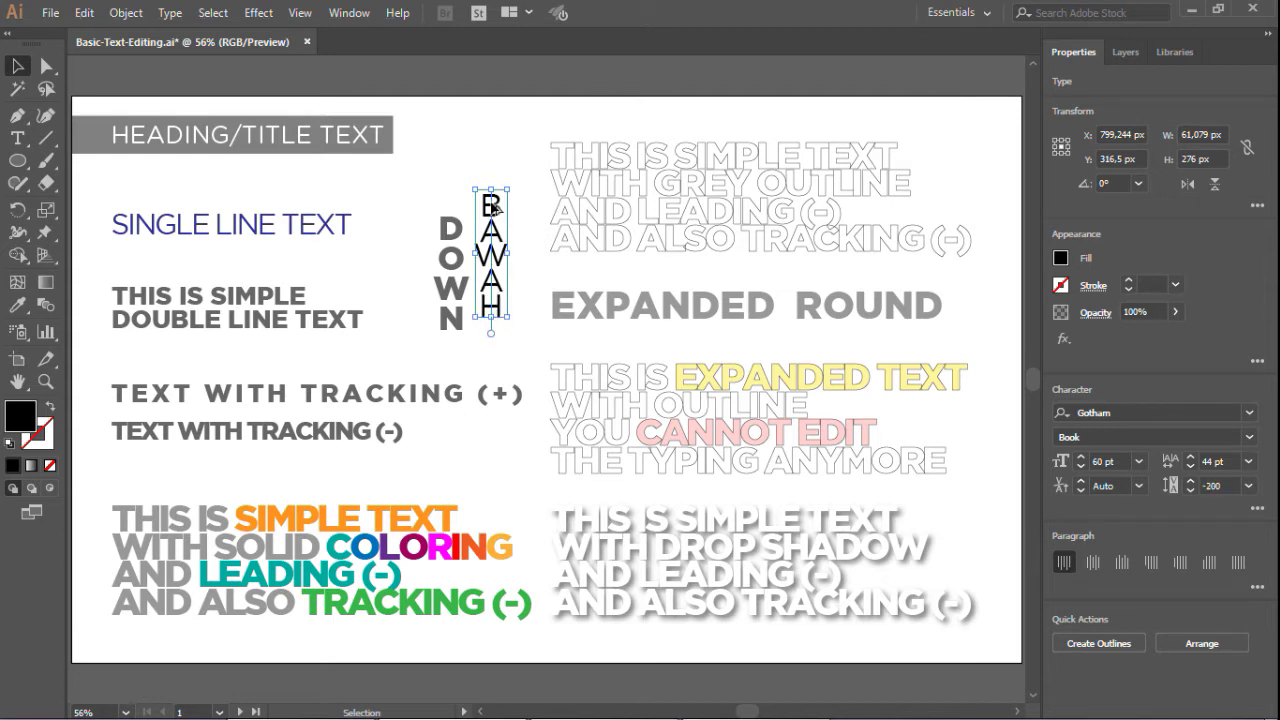
pyautogui.hotkey('alt', 'Left')
pyautogui.hotkey('alt', 'Left')
pyautogui.hotkey('alt', 'Left')
pyautogui.hotkey('alt', 'Left')
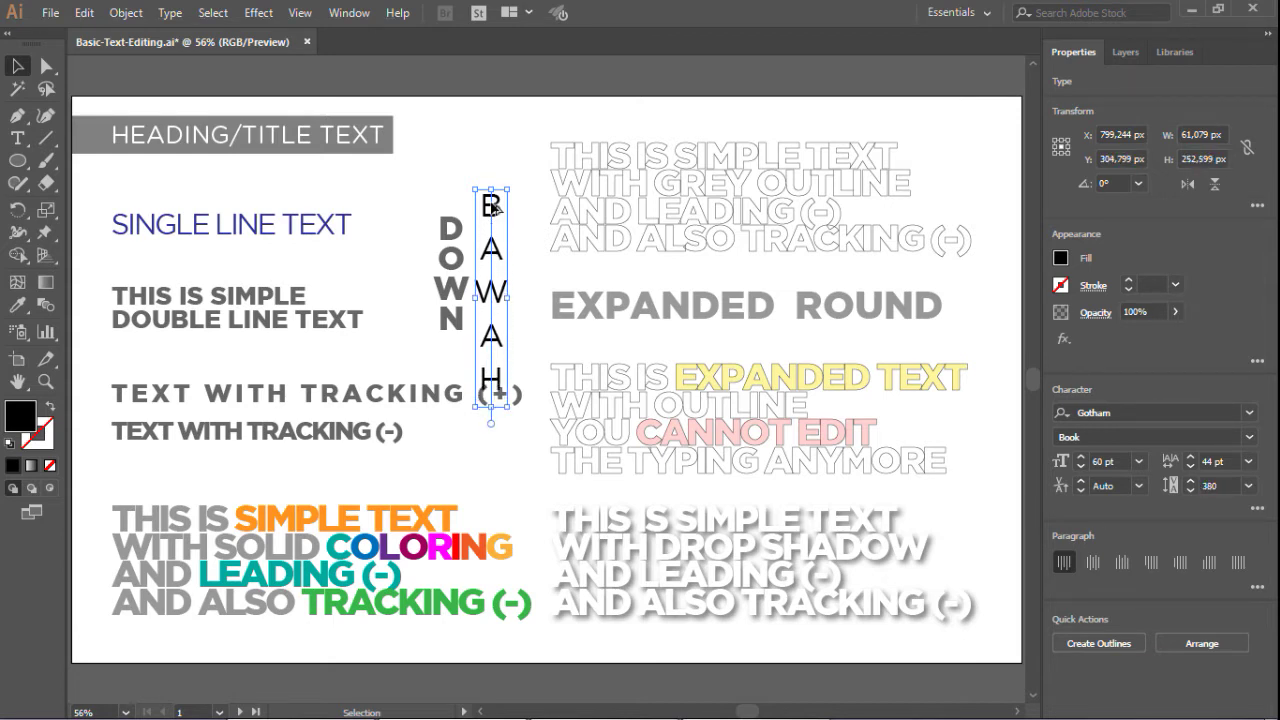
pyautogui.click(18, 67)
pyautogui.click(126, 89)
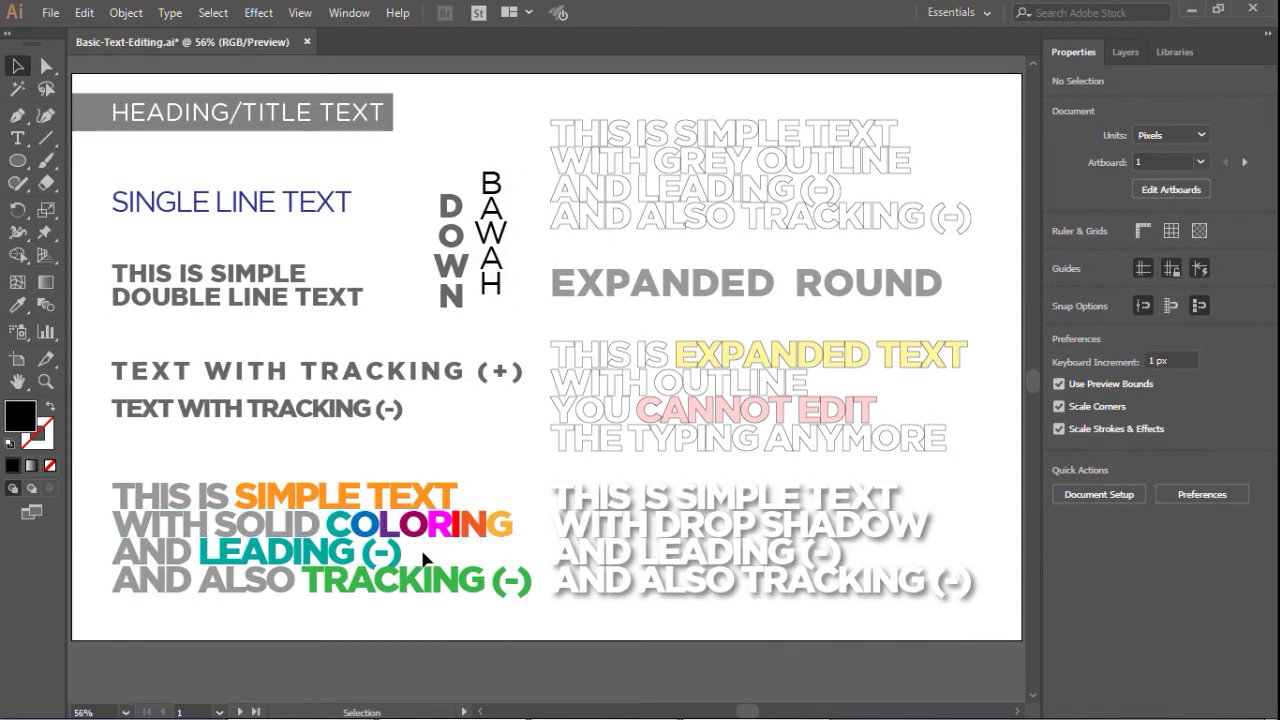
# Colour only the word SIMPLE orange in the text THIS IS SIMPLE DOUBLE LINE TEXT
pyautogui.press('t')
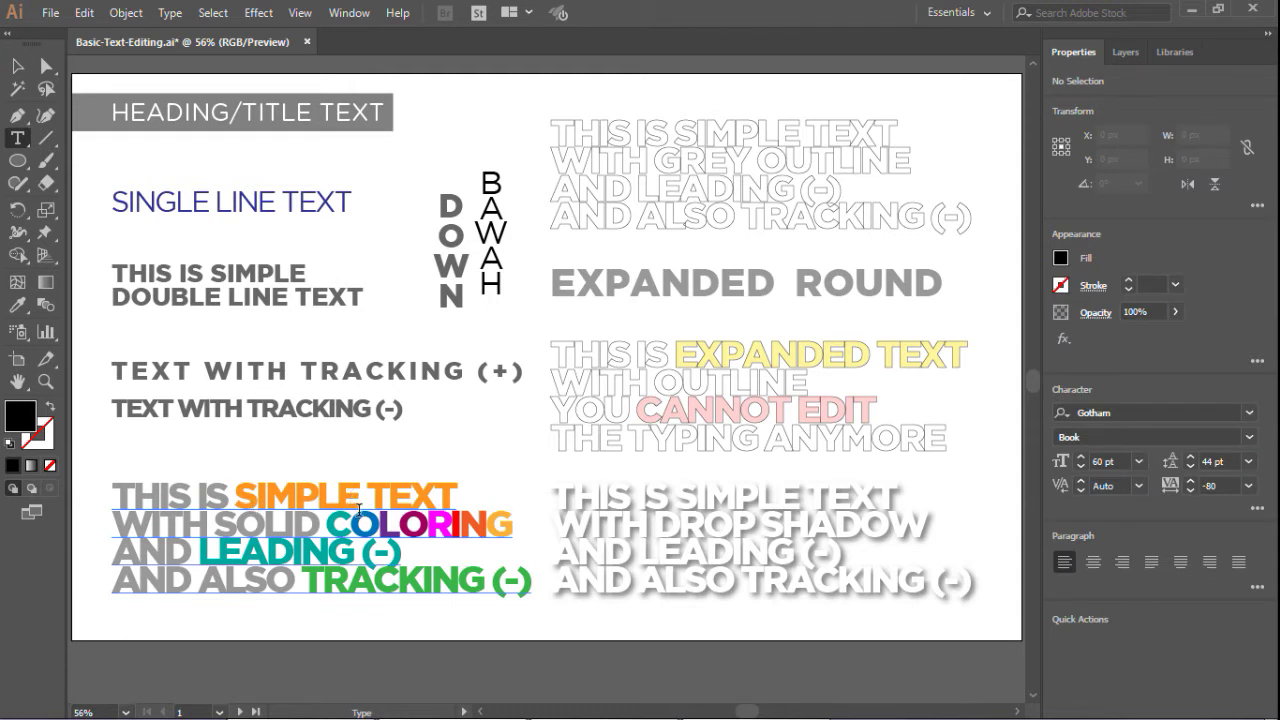
pyautogui.moveTo(211, 278); pyautogui.dragTo(322, 282)
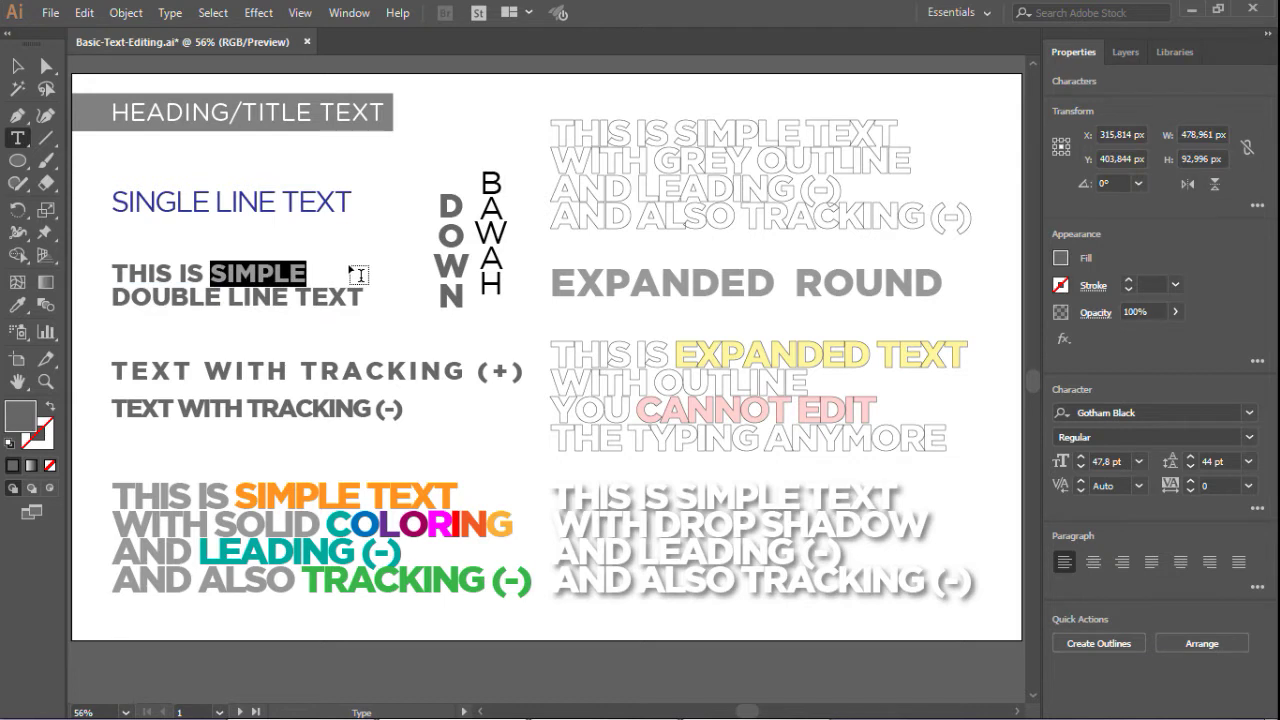
pyautogui.click(1061, 259)
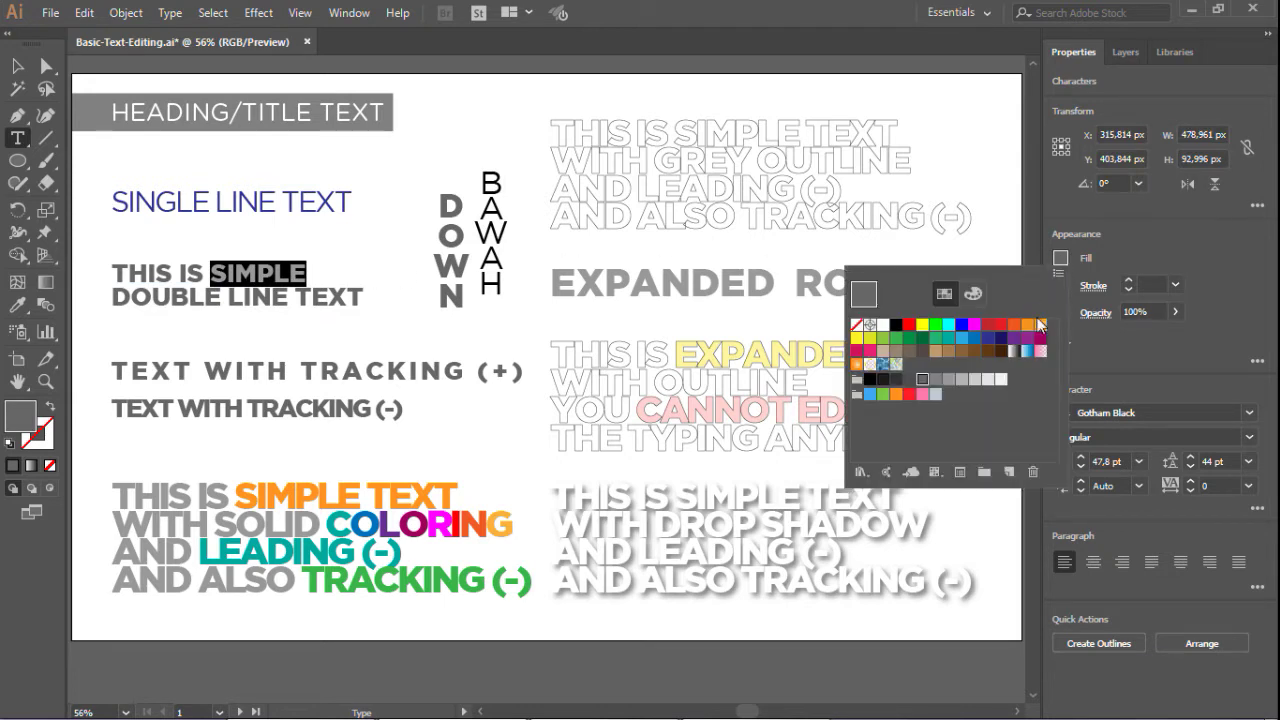
pyautogui.click(1028, 325)
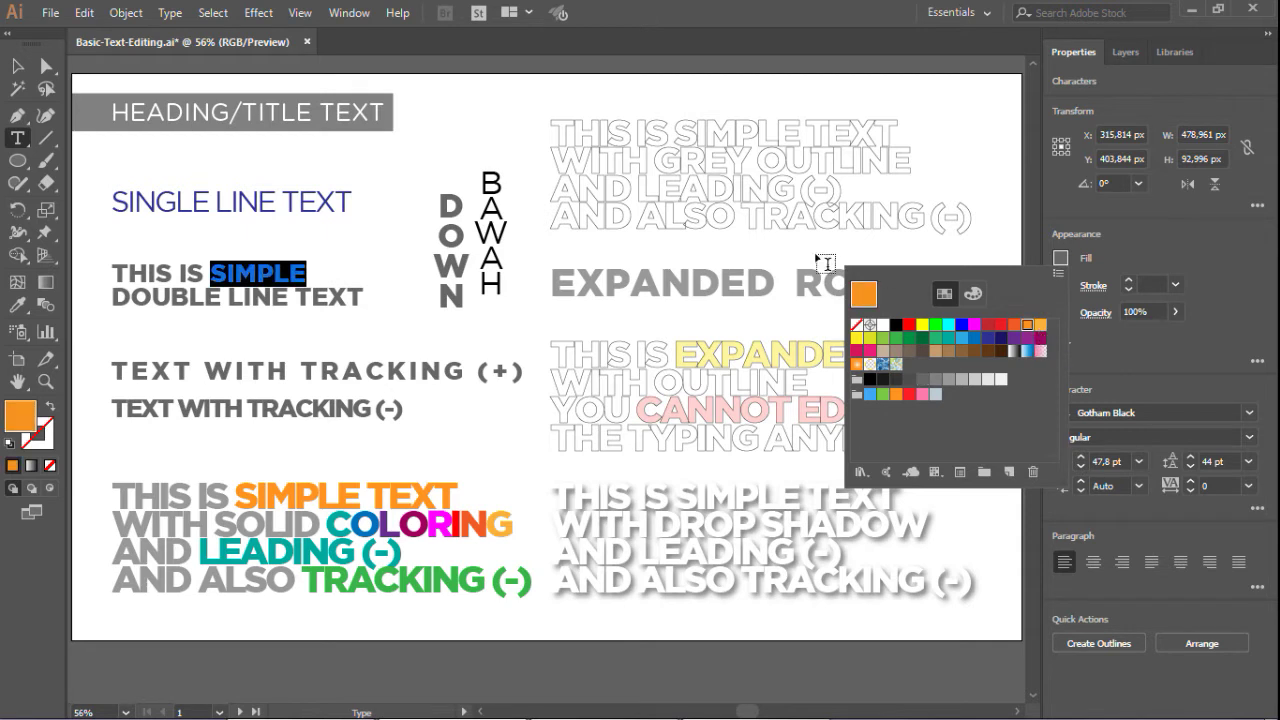
pyautogui.click(18, 68)
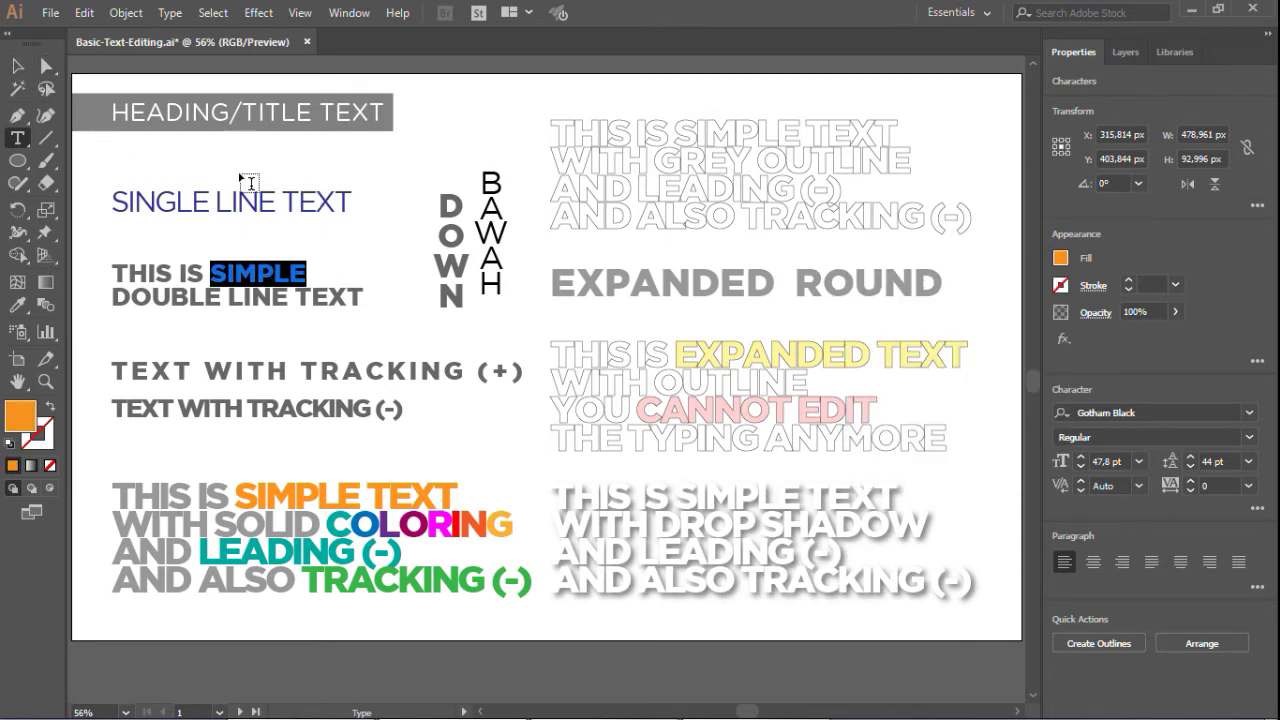
pyautogui.click(245, 180)
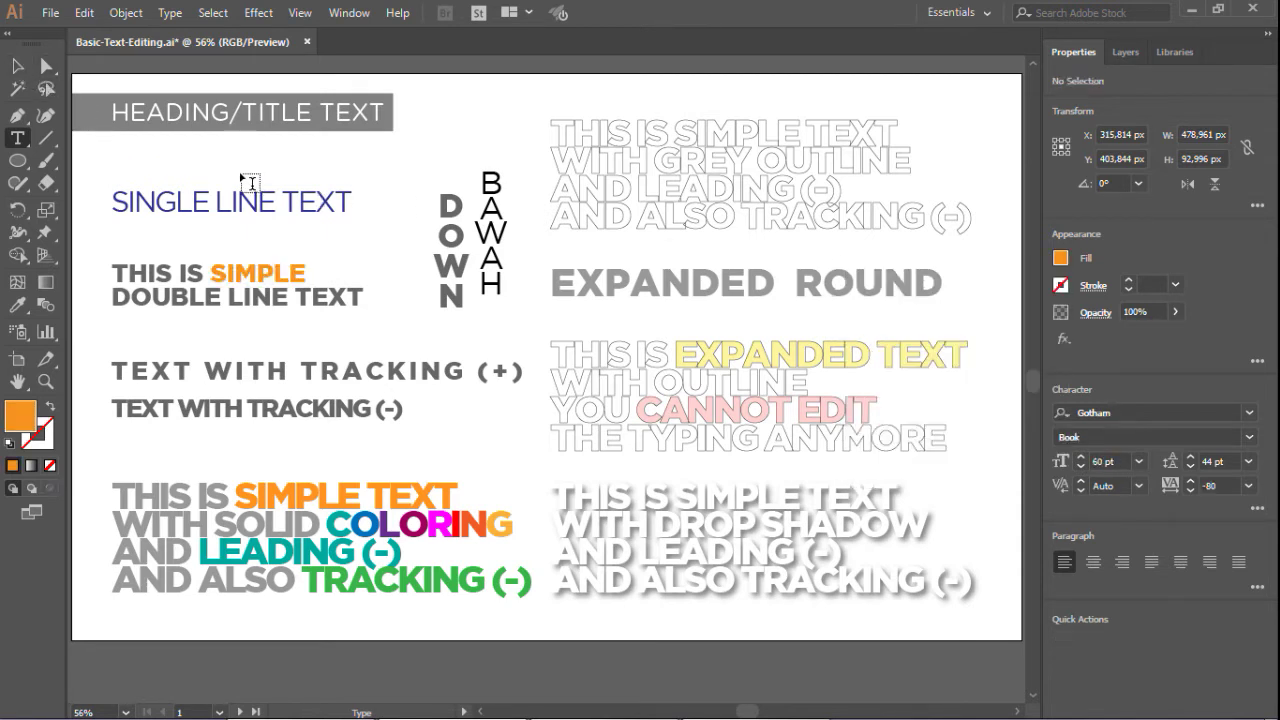
# Recolour the words LINE TEXT in the double-line text dark blue (004F84) and deselect the text
pyautogui.moveTo(229, 305); pyautogui.dragTo(380, 312)
pyautogui.doubleClick(22, 420)
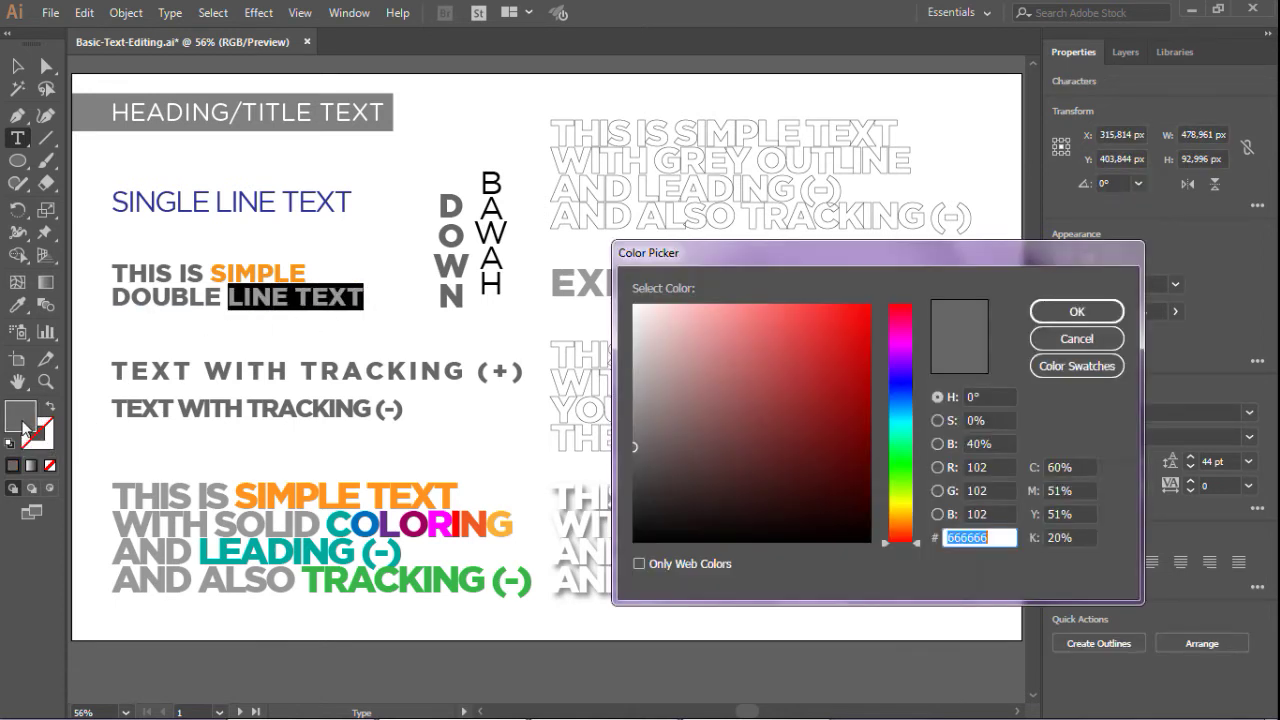
pyautogui.moveTo(906, 411)
pyautogui.mouseDown()
pyautogui.moveTo(860, 395)
pyautogui.moveTo(895, 425)
pyautogui.mouseUp()
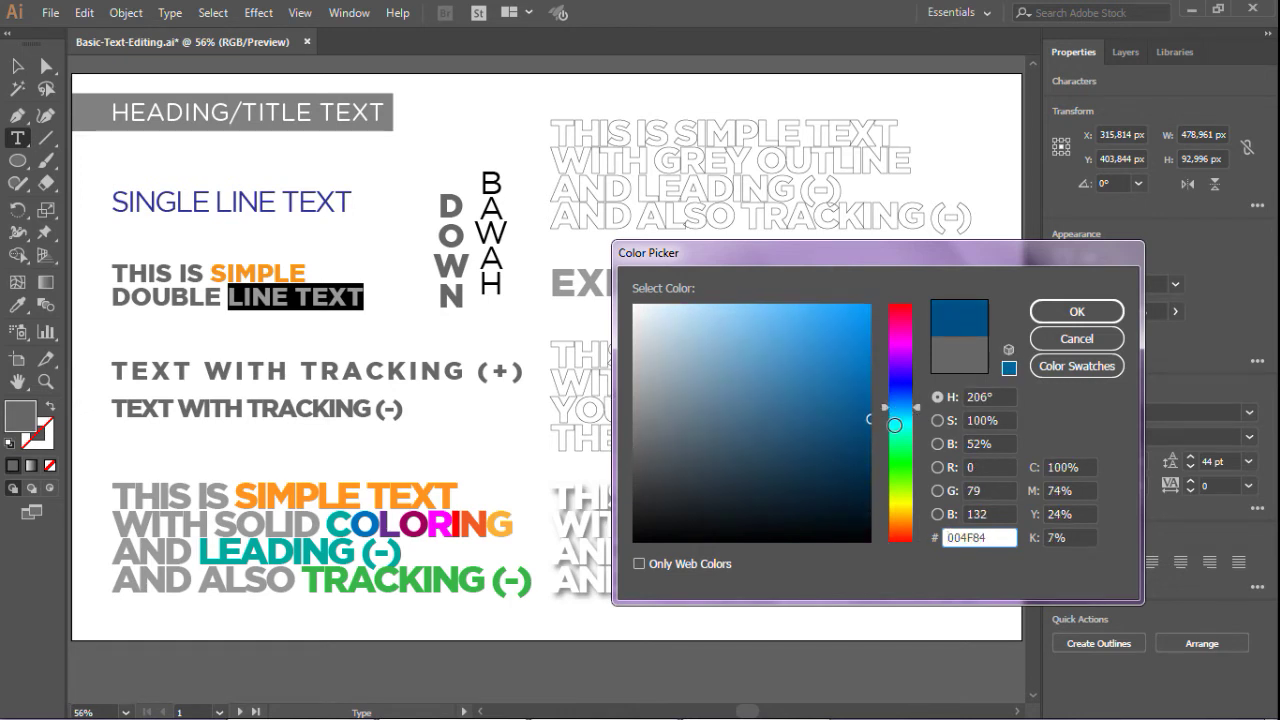
pyautogui.click(1047, 318)
pyautogui.click(17, 67)
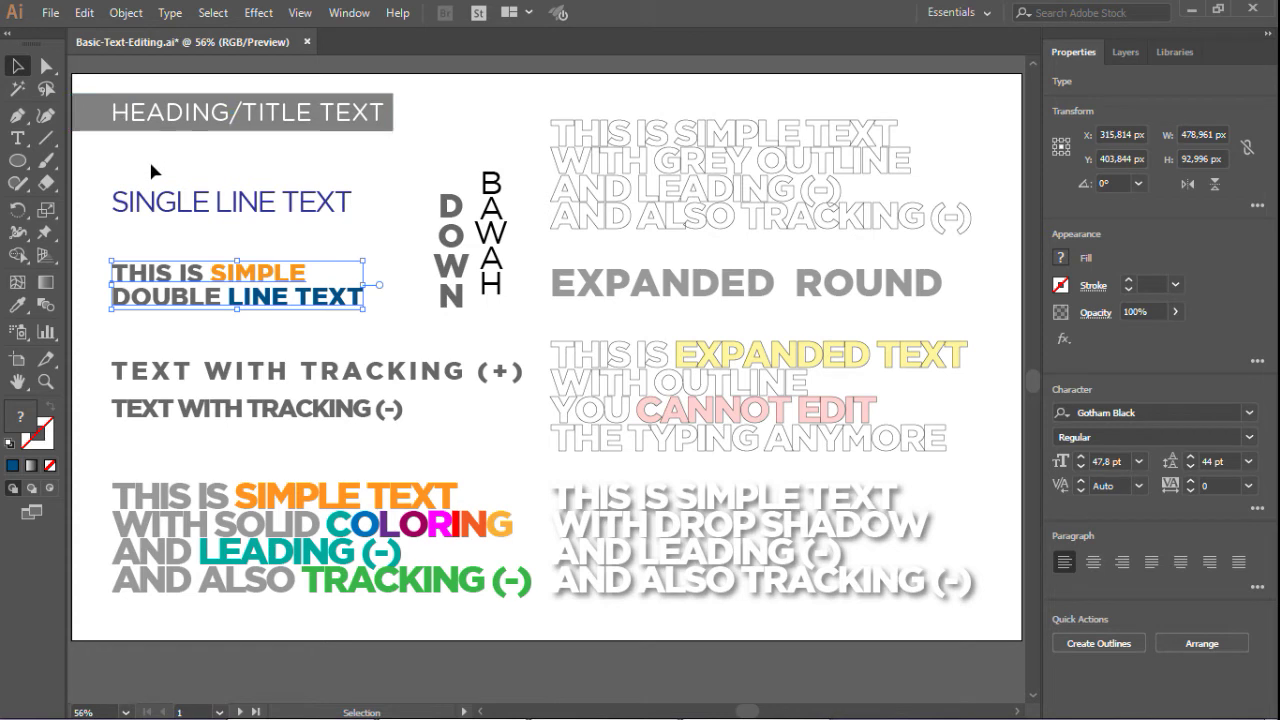
pyautogui.click(15, 309)
pyautogui.click(17, 66)
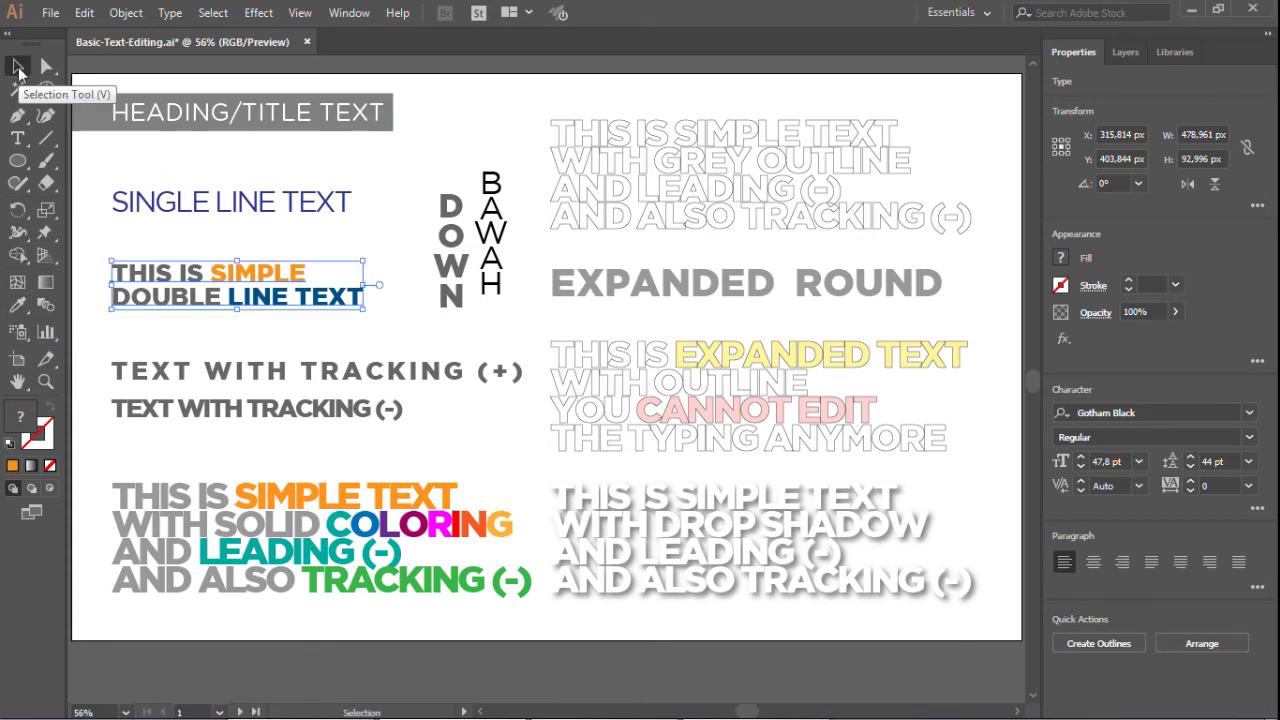
pyautogui.click(237, 153)
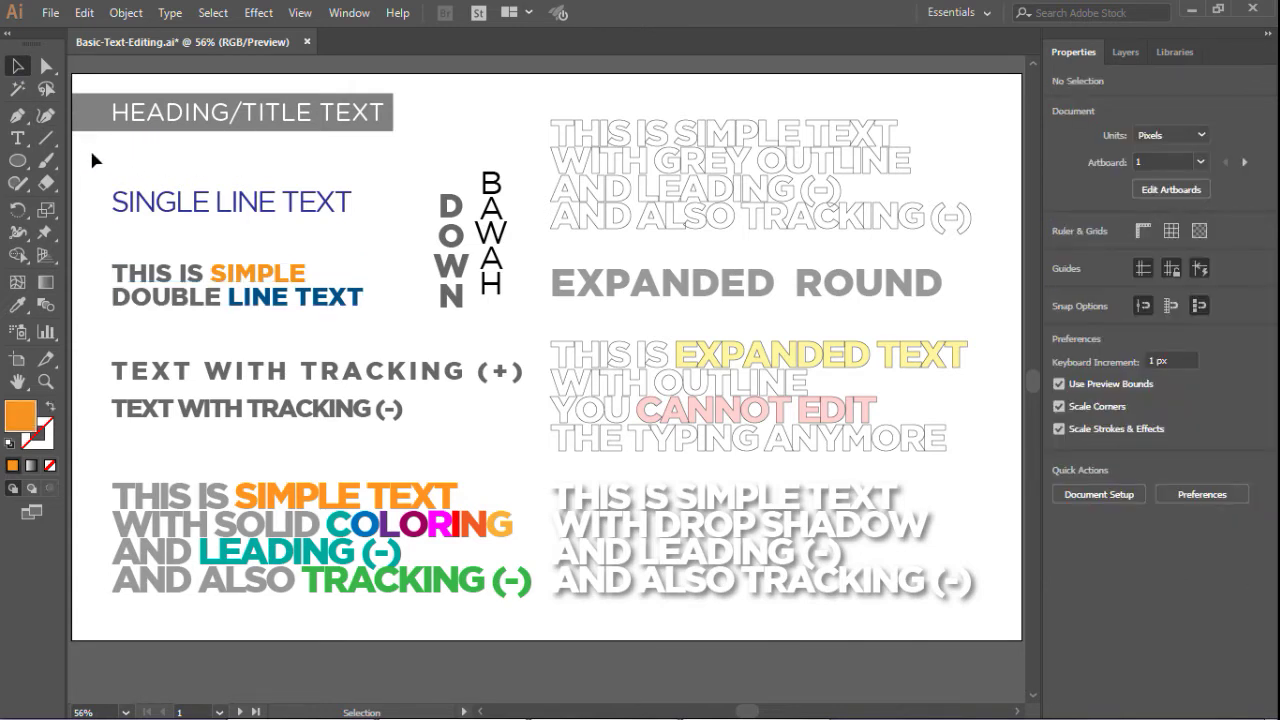
# Sample the orange word SIMPLE with the Eyedropper and apply its style to TEXT WITH TRACKING (+)
pyautogui.click(17, 305)
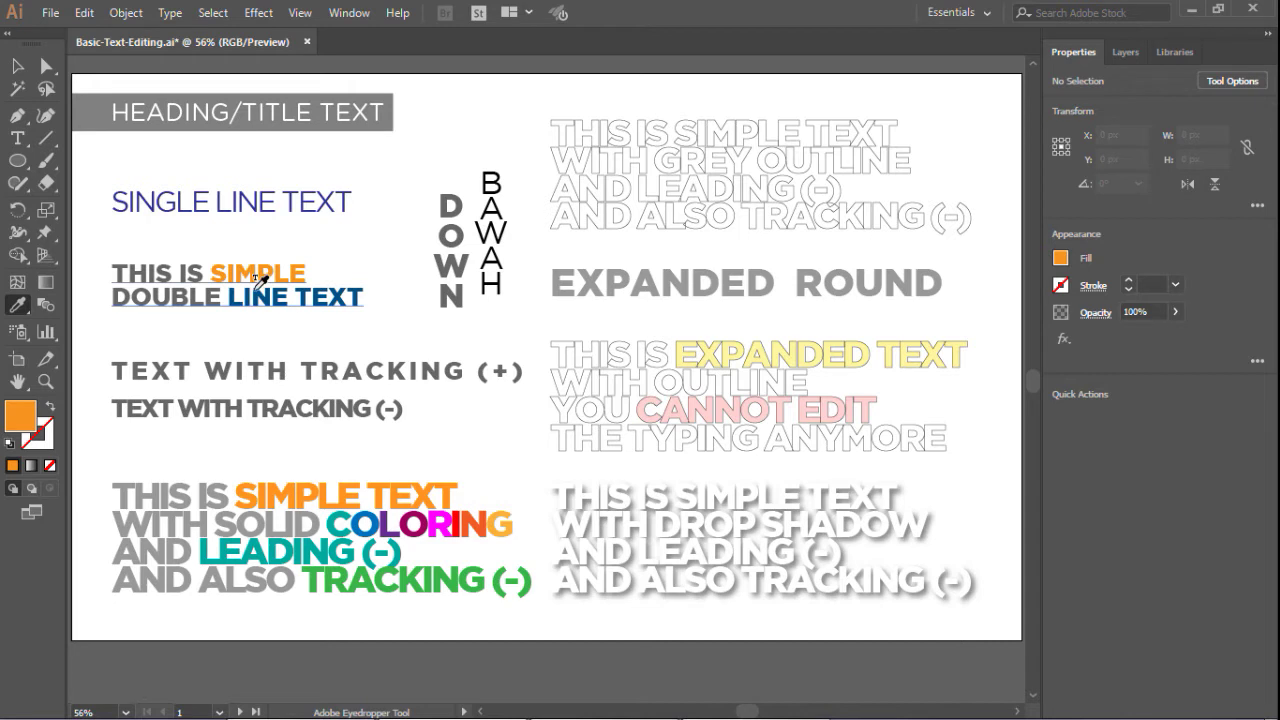
pyautogui.click(257, 288)
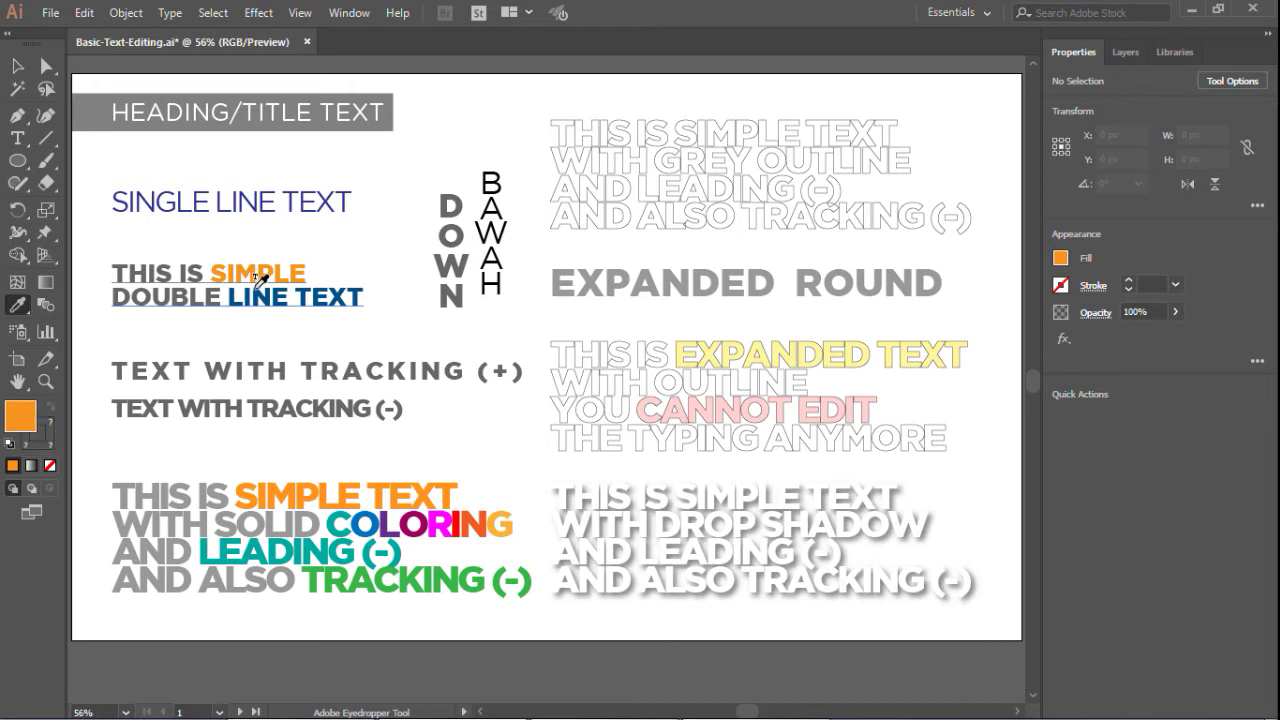
pyautogui.keyDown('alt'); pyautogui.click(342, 372); pyautogui.keyUp('alt')
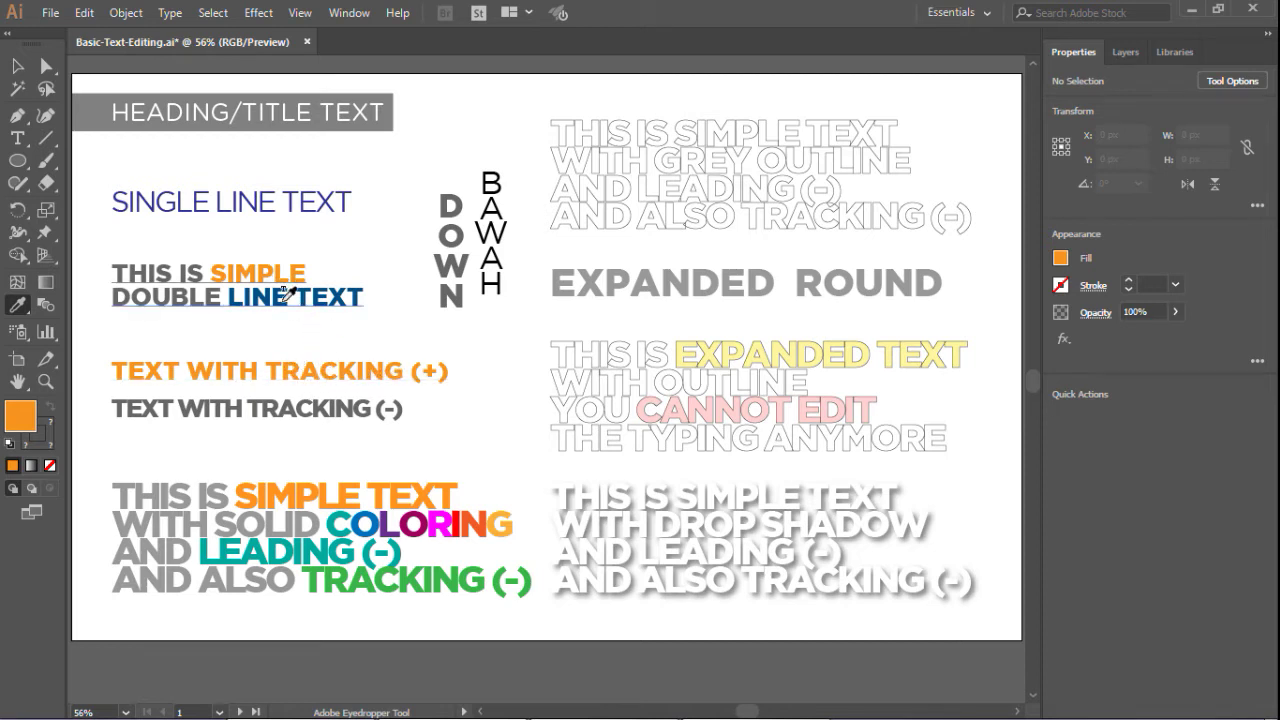
# Set the Eyedropper to pick up and apply appearance only, excluding Character Style and Paragraph Style on both sides
pyautogui.doubleClick(18, 306)
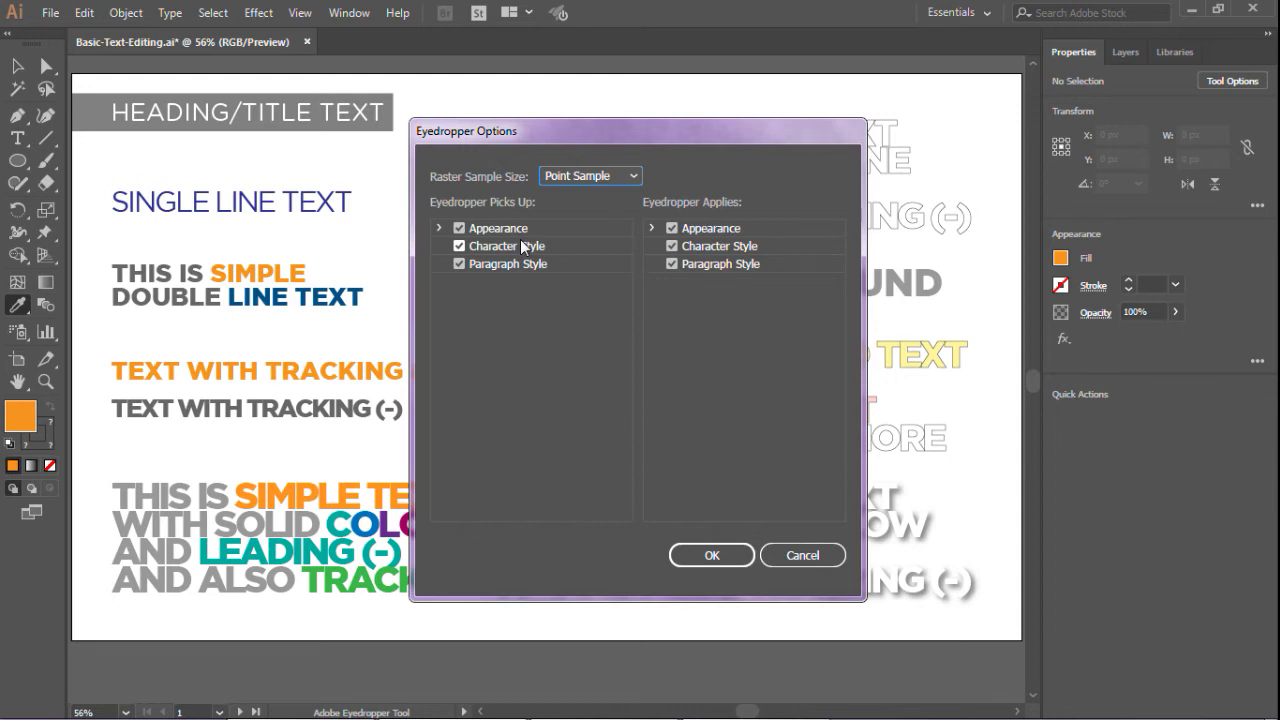
pyautogui.click(459, 246)
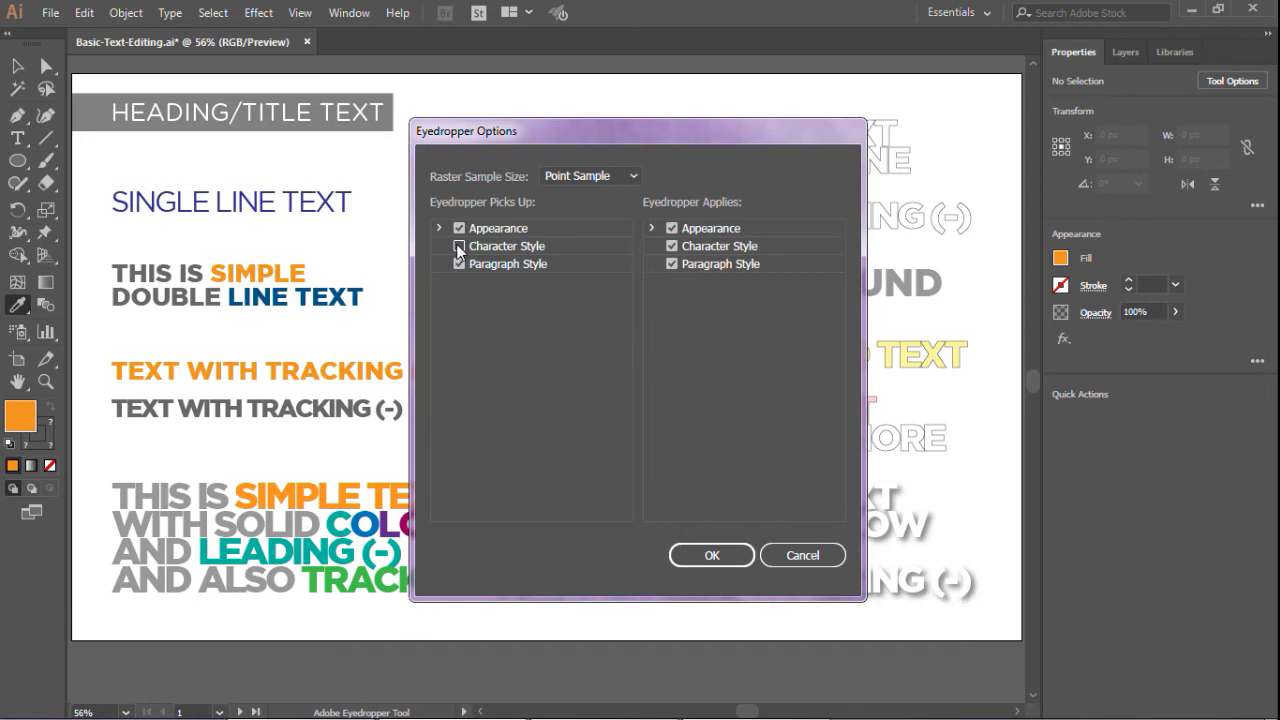
pyautogui.click(459, 264)
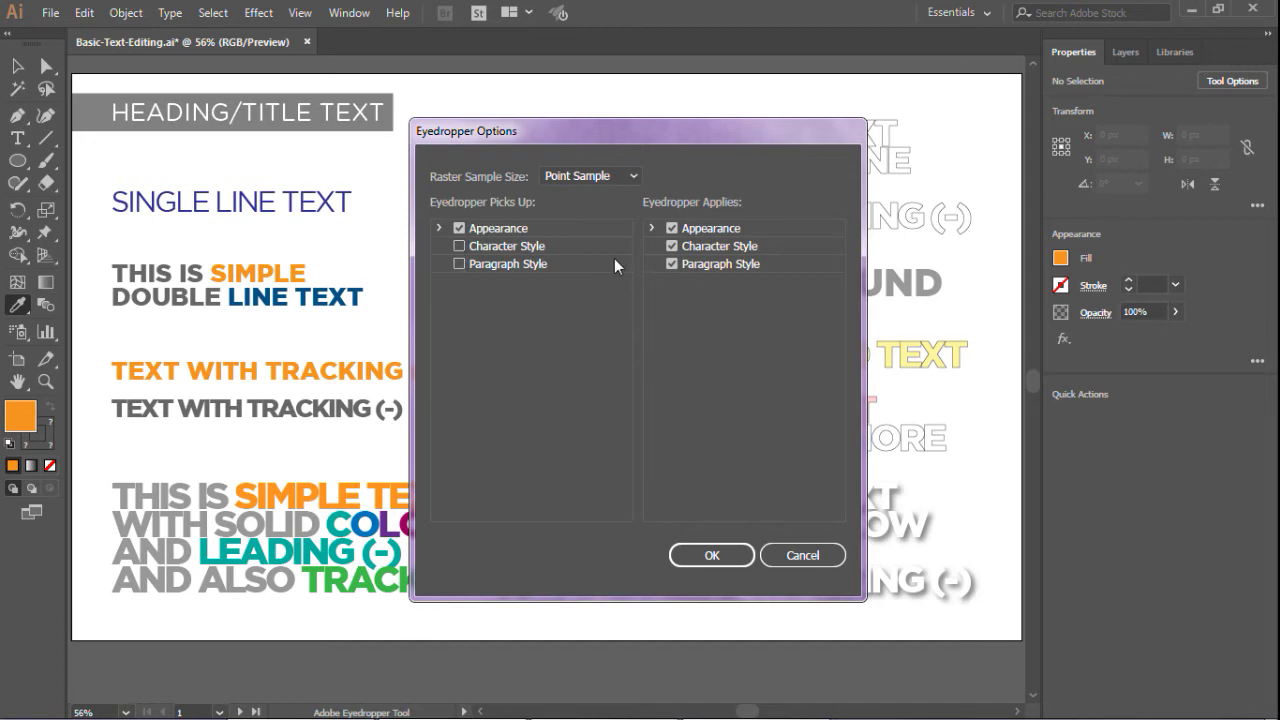
pyautogui.click(671, 246)
pyautogui.click(440, 228)
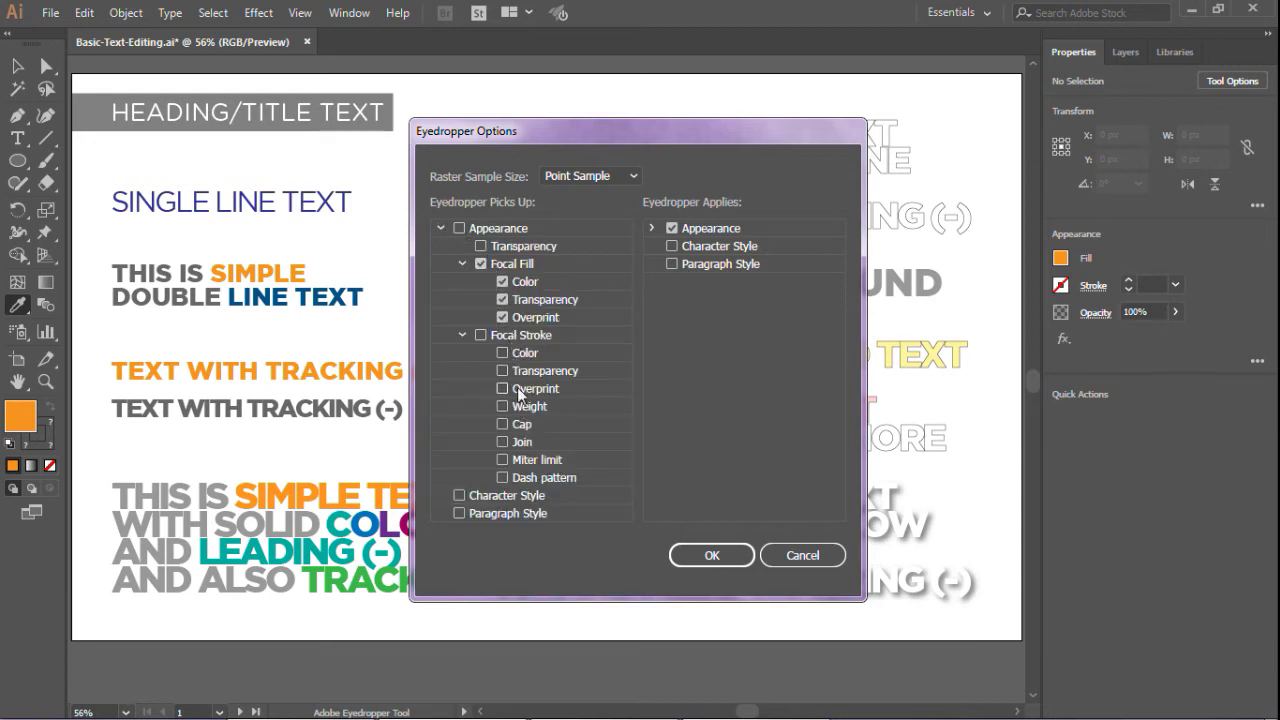
pyautogui.click(440, 228)
pyautogui.click(654, 228)
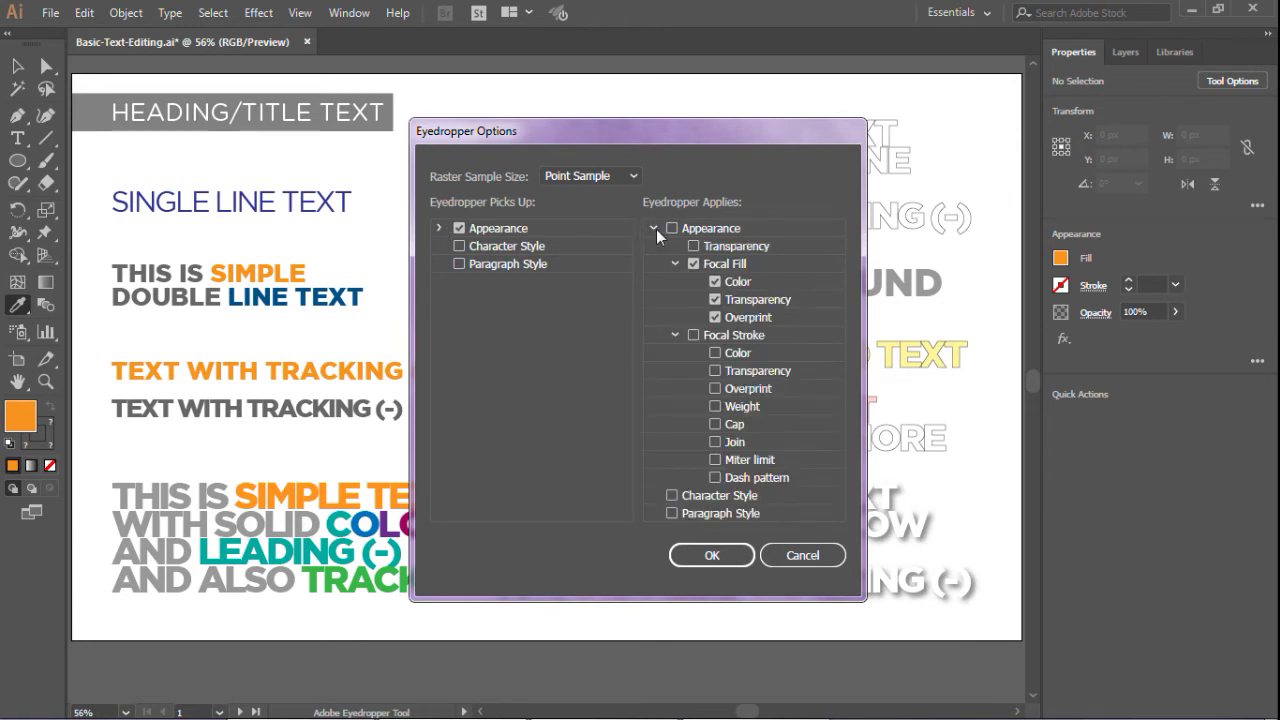
pyautogui.click(655, 228)
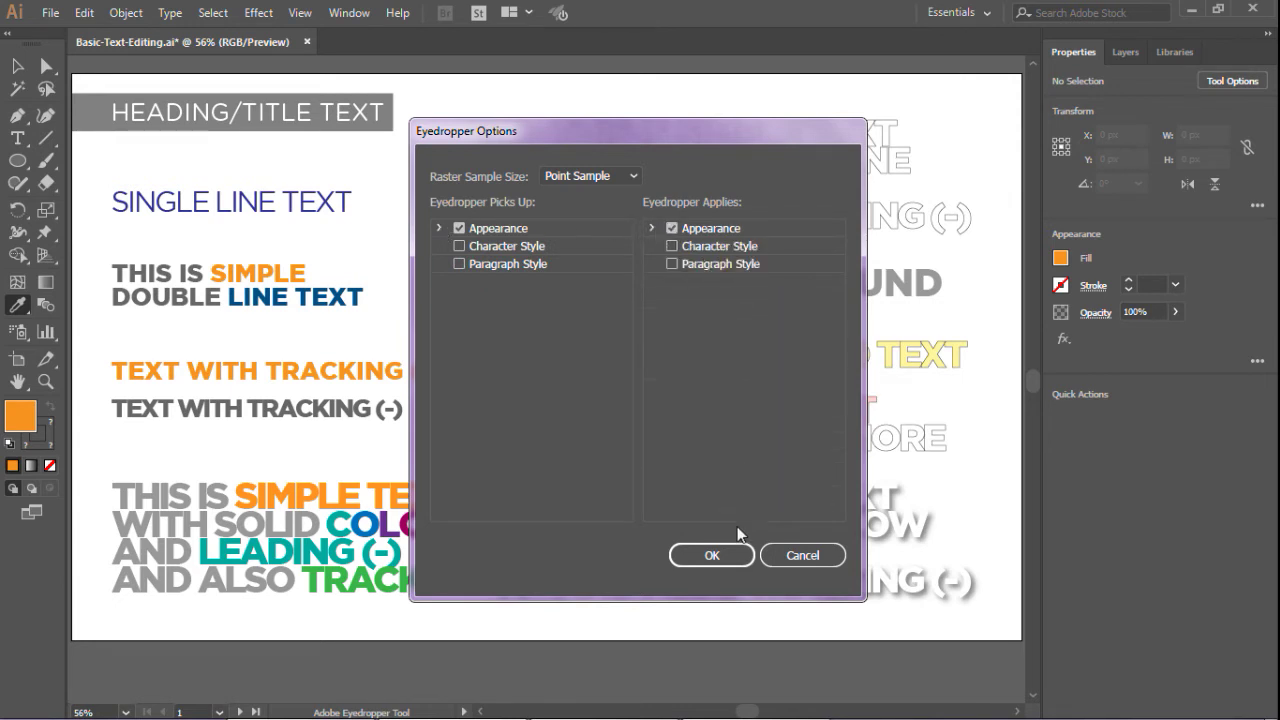
pyautogui.click(714, 555)
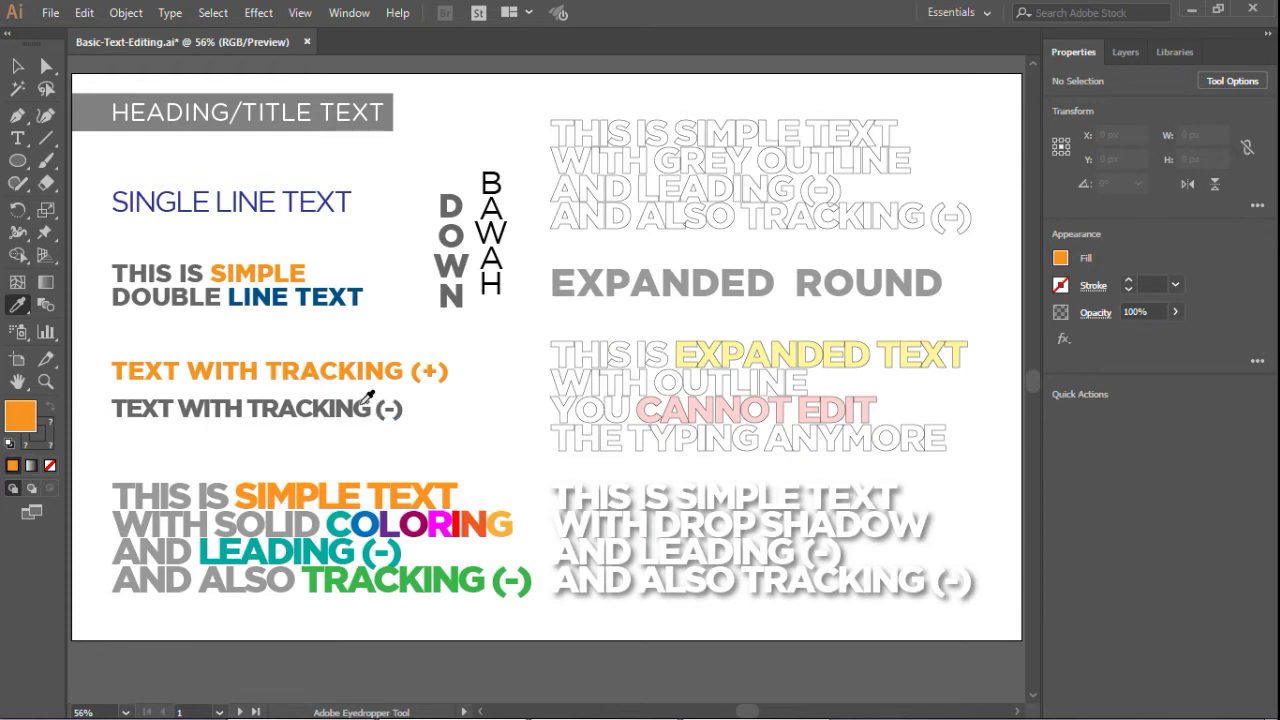
pyautogui.click(17, 66)
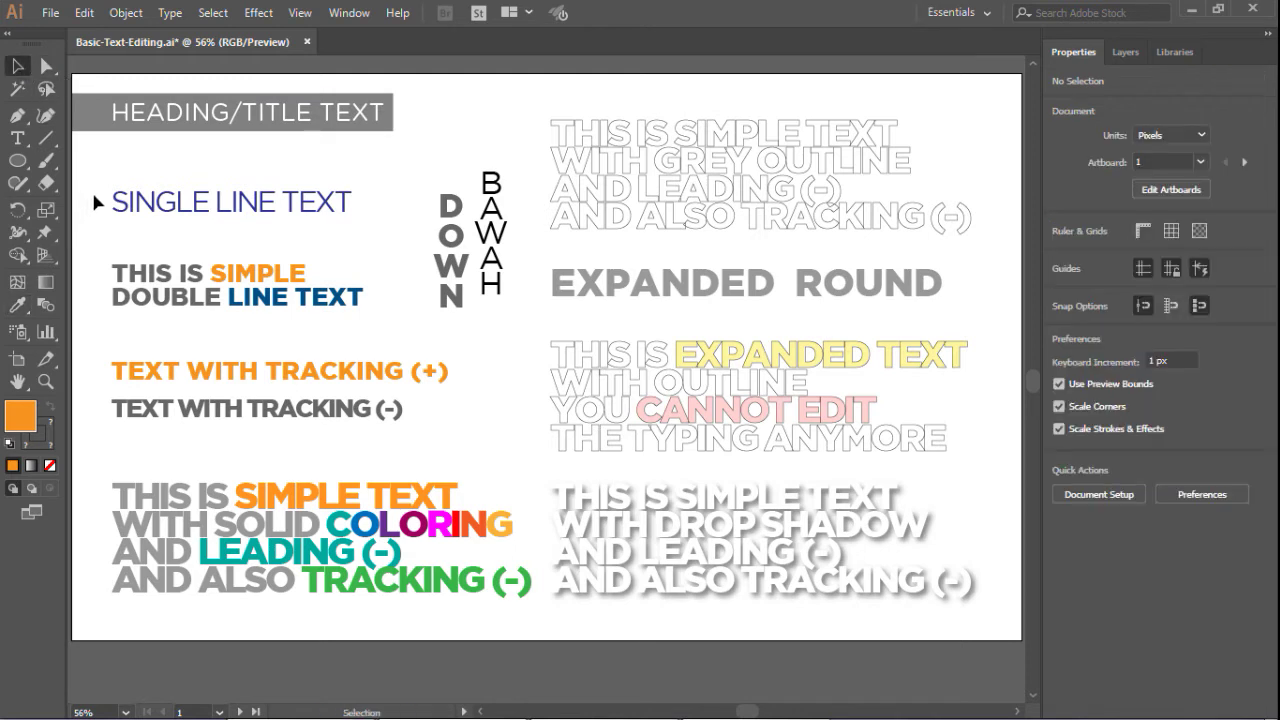
# Sample the dark blue of LINE TEXT with the Eyedropper and apply it to TEXT WITH TRACKING (-)
pyautogui.click(16, 308)
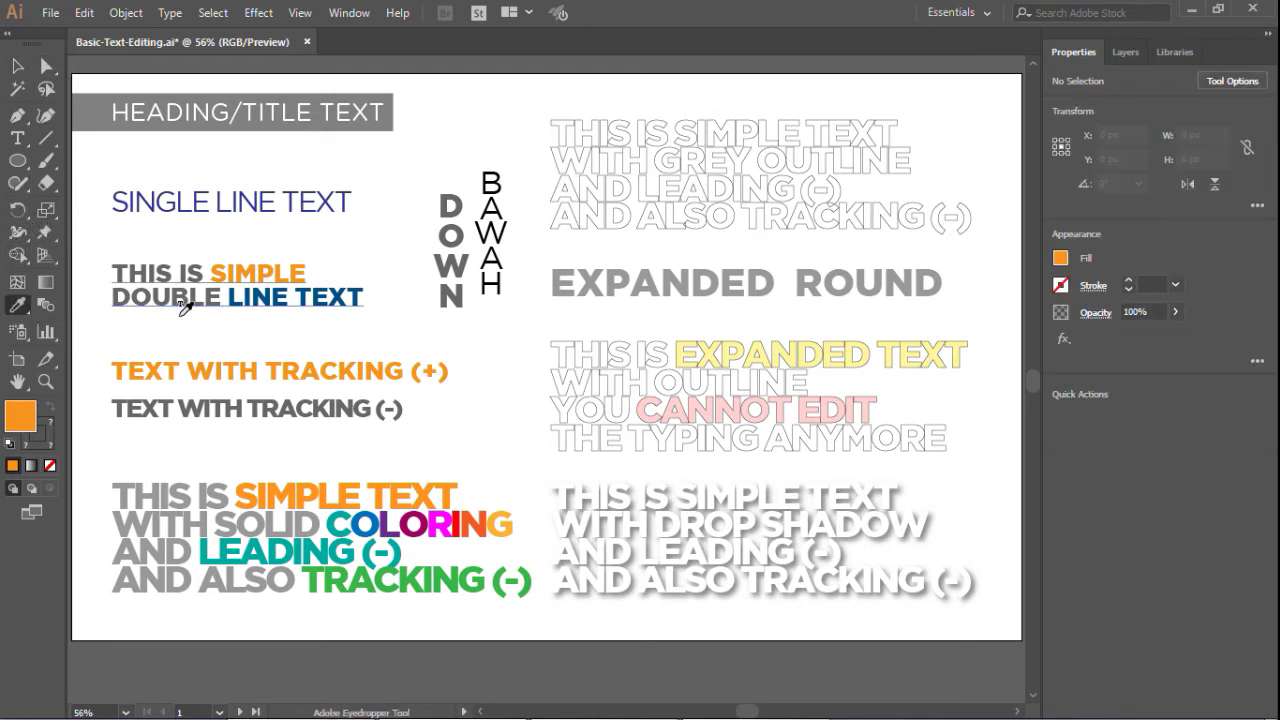
pyautogui.click(238, 308)
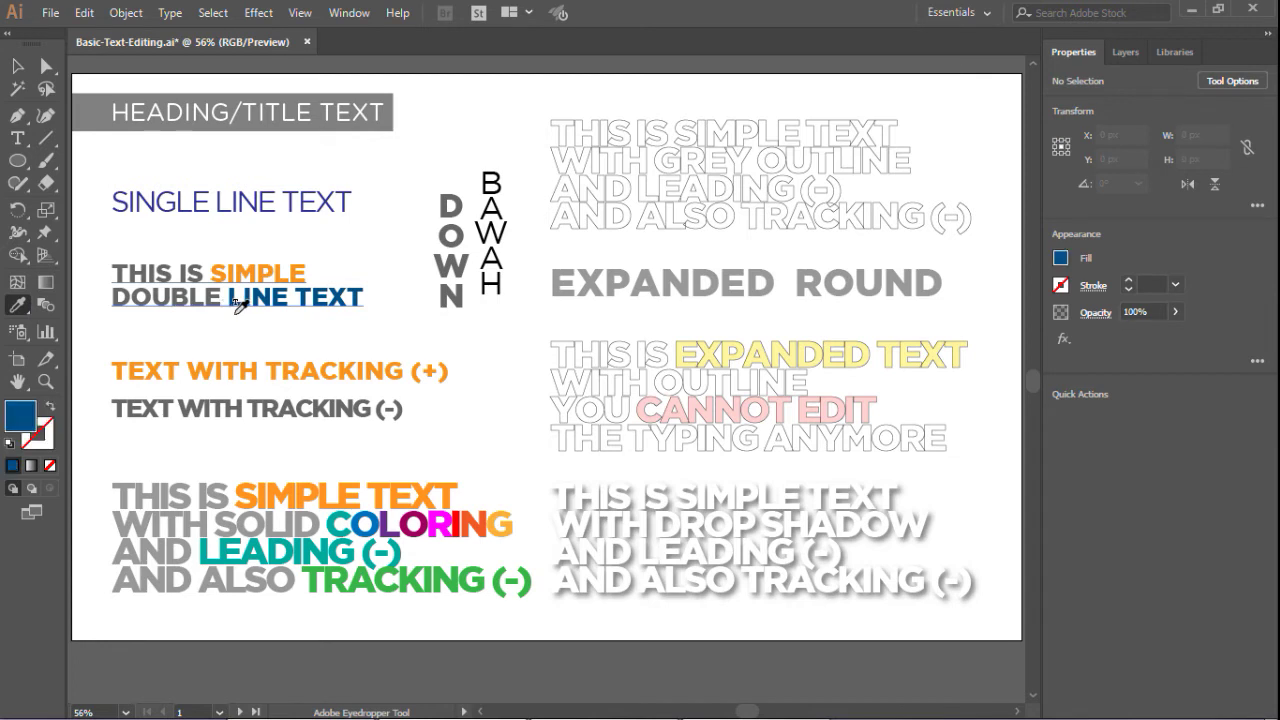
pyautogui.click(208, 416)
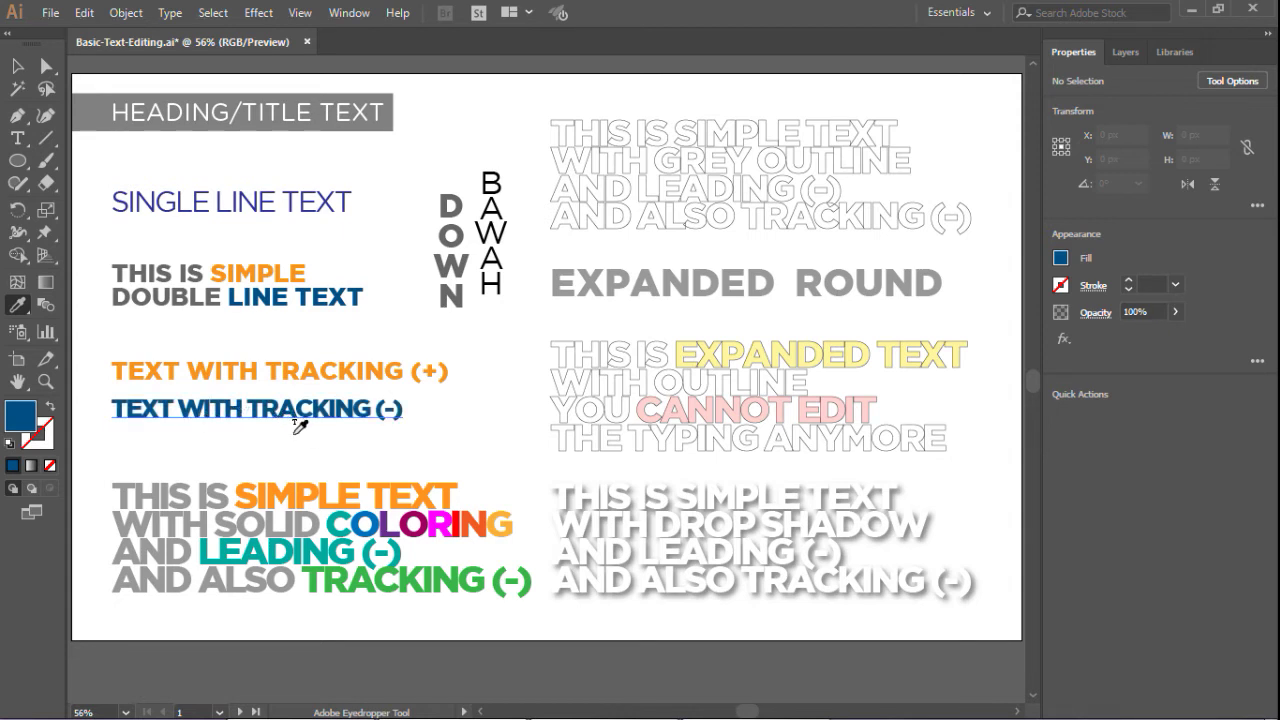
pyautogui.press('v')
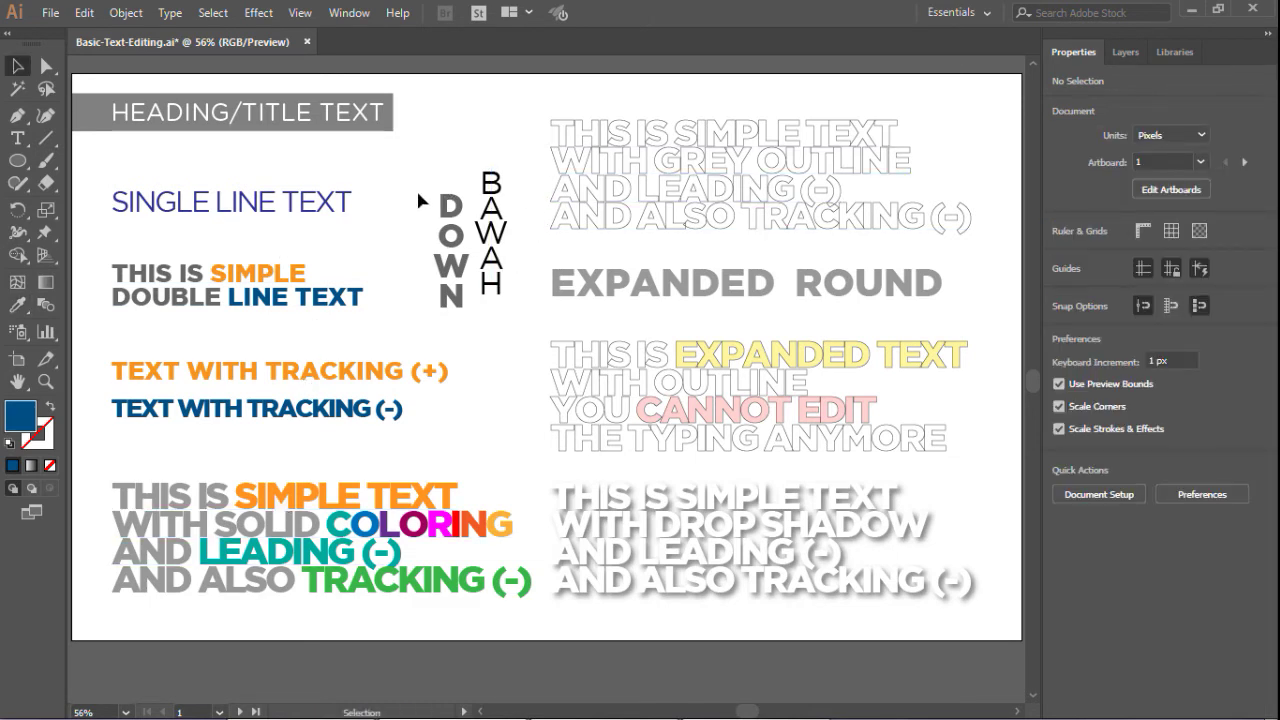
# Swap the fill and stroke of the four-line text THIS IS SIMPLE TEXT WITH GREY OUTLINE
pyautogui.click(580, 164)
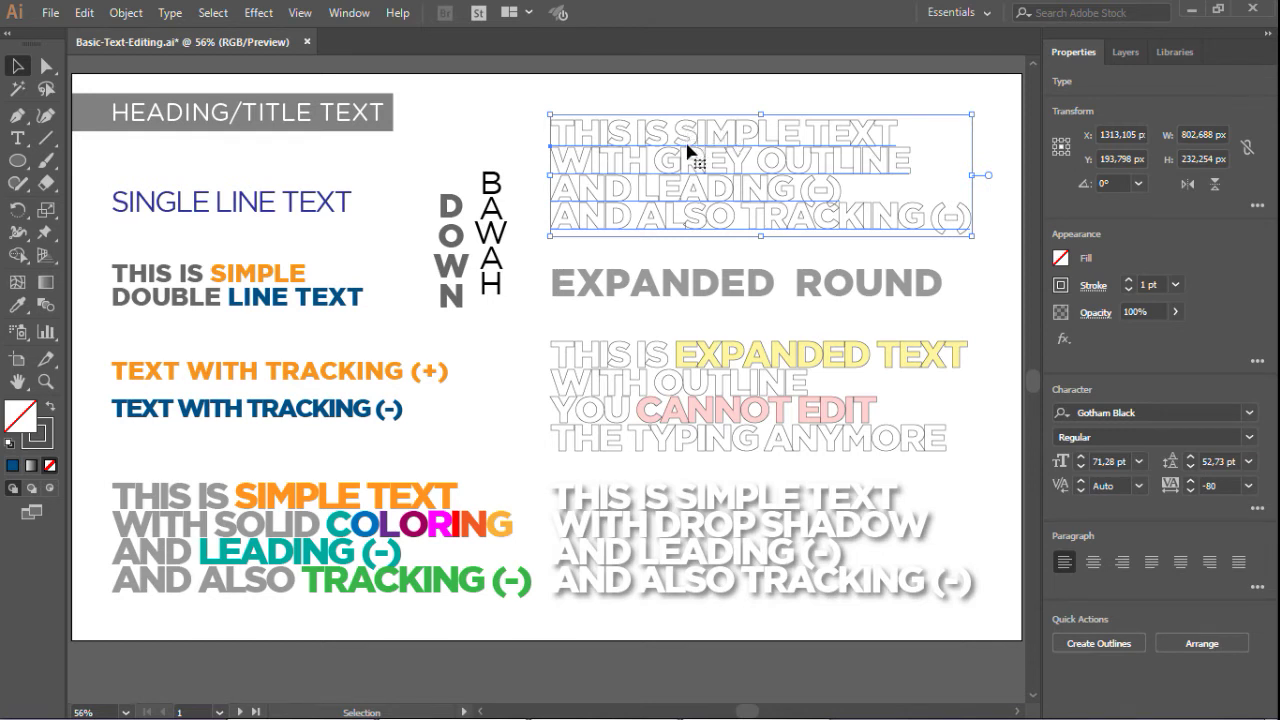
pyautogui.click(57, 412)
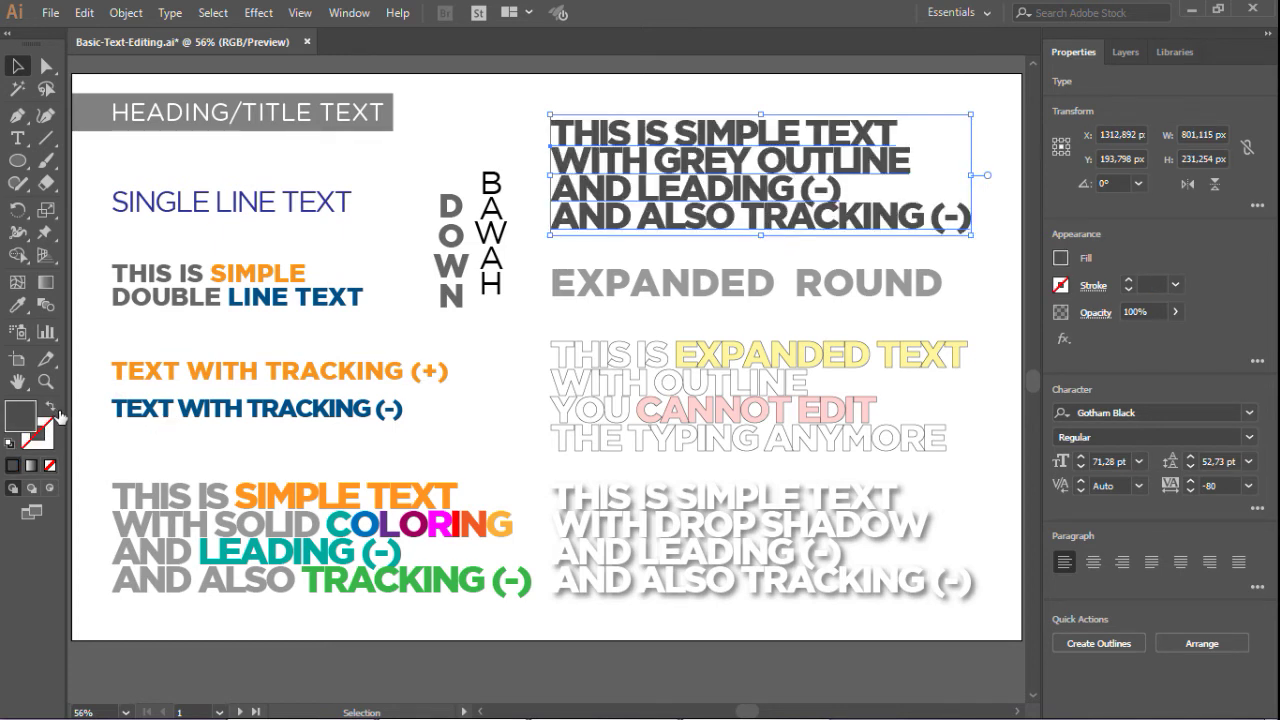
# Swap the fill and stroke of the four-line text again to give it a grey outline without fill
pyautogui.click(57, 412)
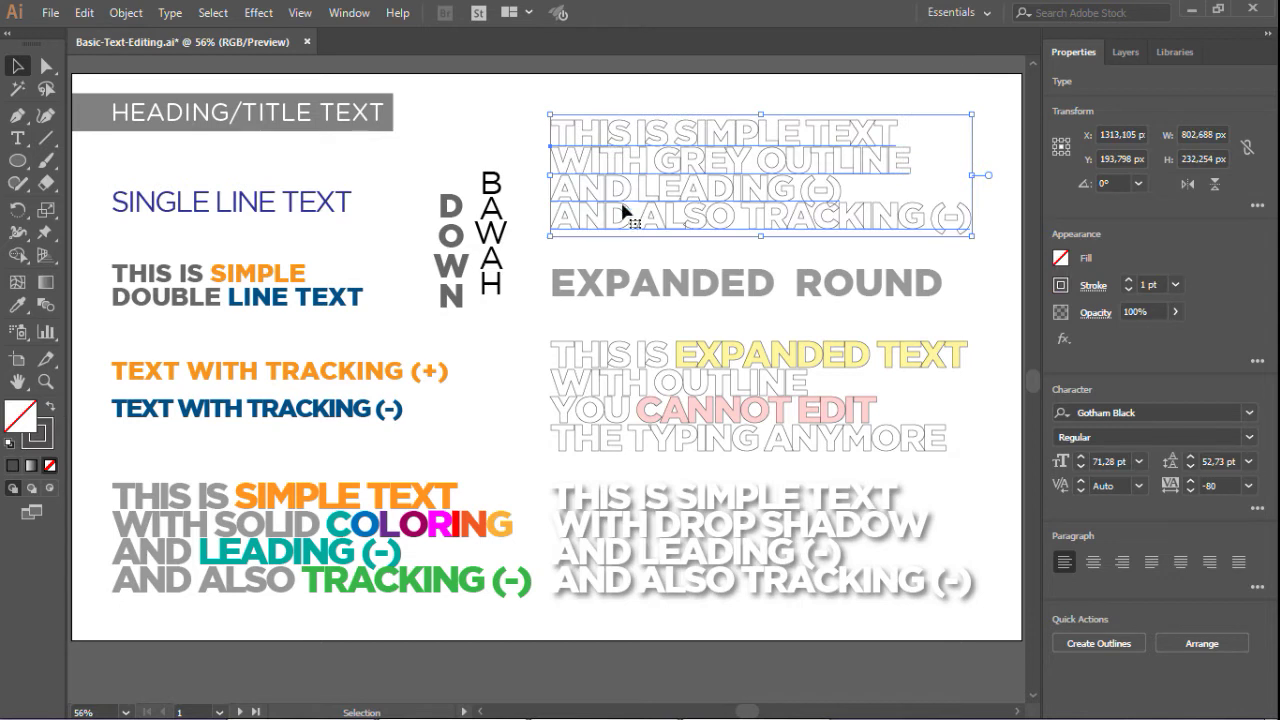
pyautogui.click(1000, 110)
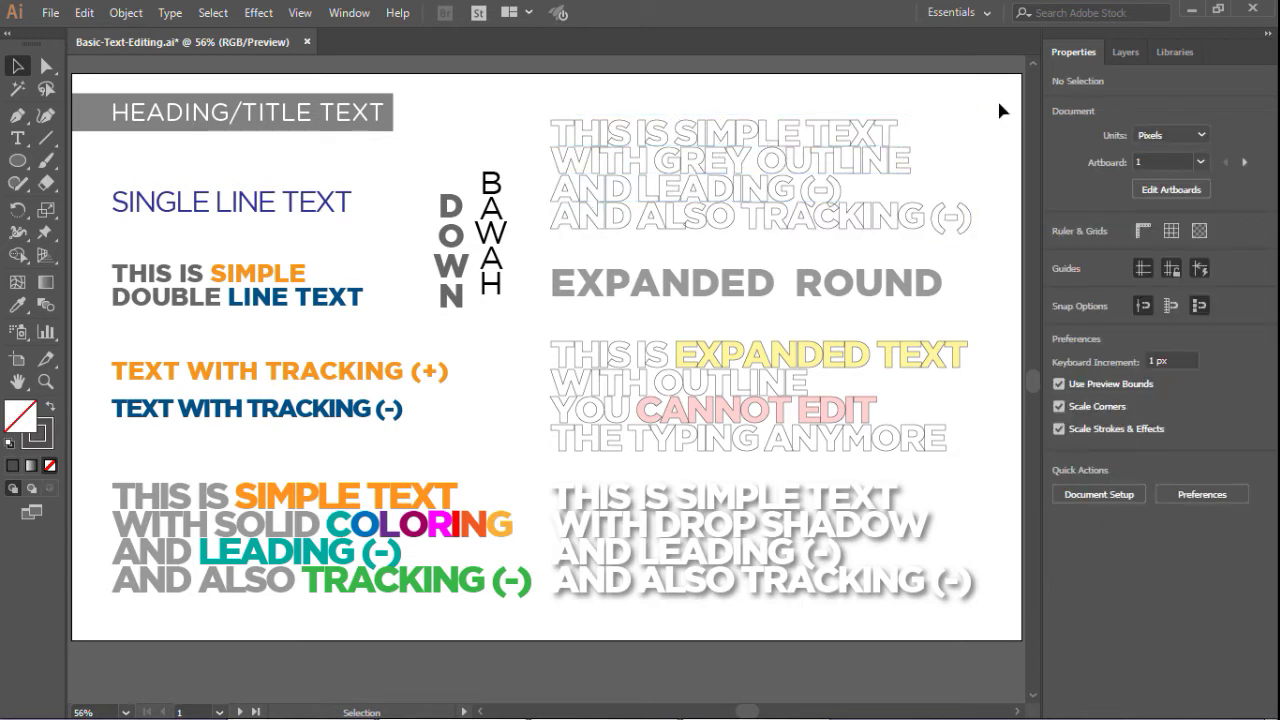
# Check that the word EXPANDED is live text by highlighting some of its letters with the Type tool
pyautogui.click(755, 287)
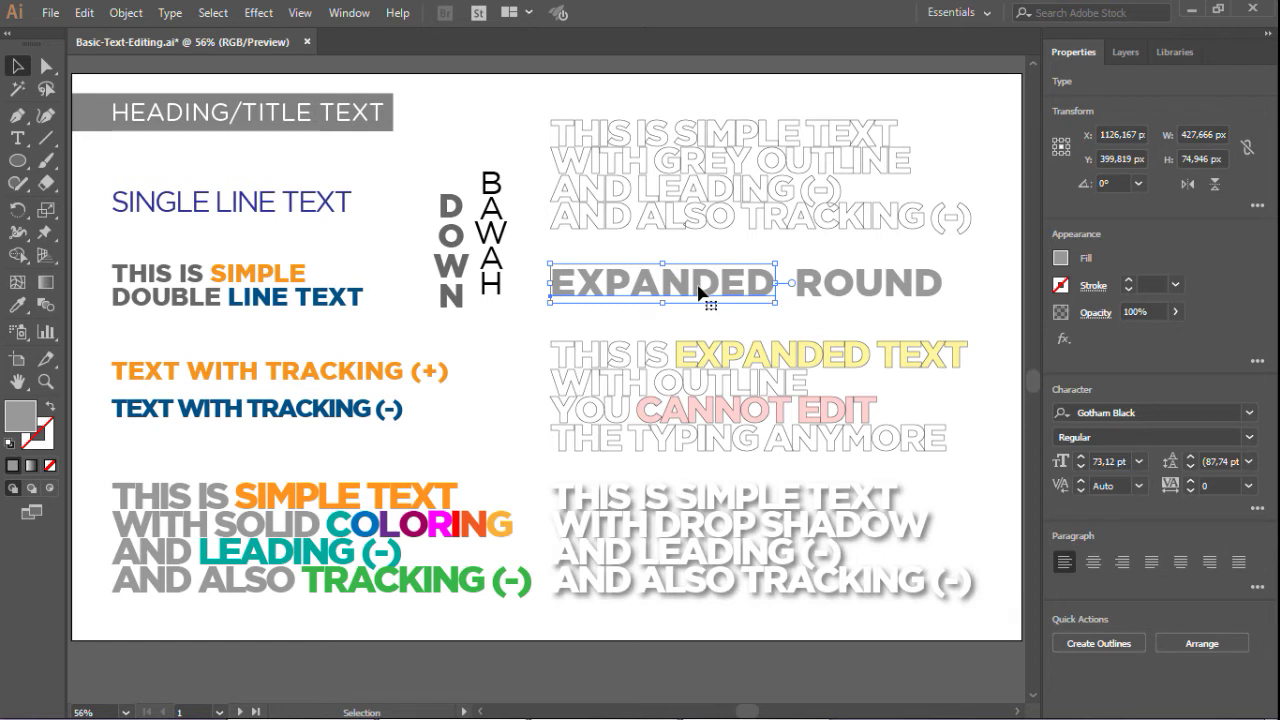
pyautogui.click(16, 158)
pyautogui.click(18, 138)
pyautogui.moveTo(661, 290); pyautogui.dragTo(744, 287)
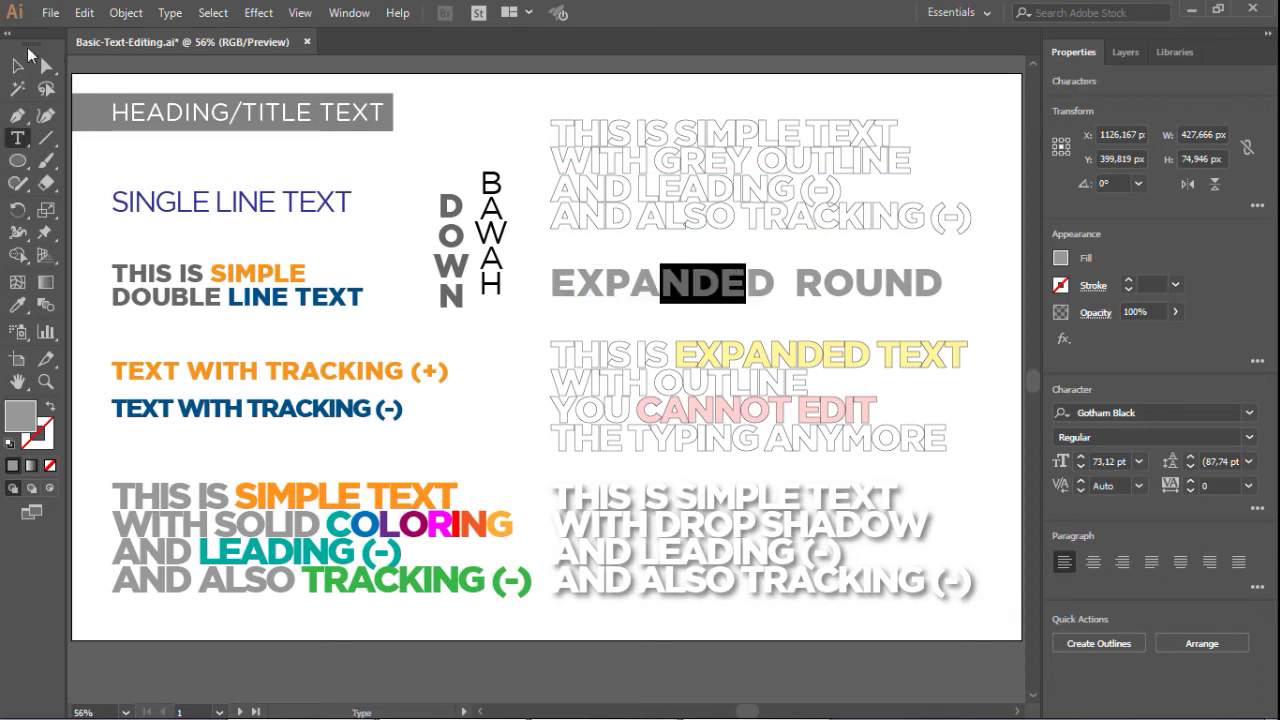
pyautogui.click(17, 65)
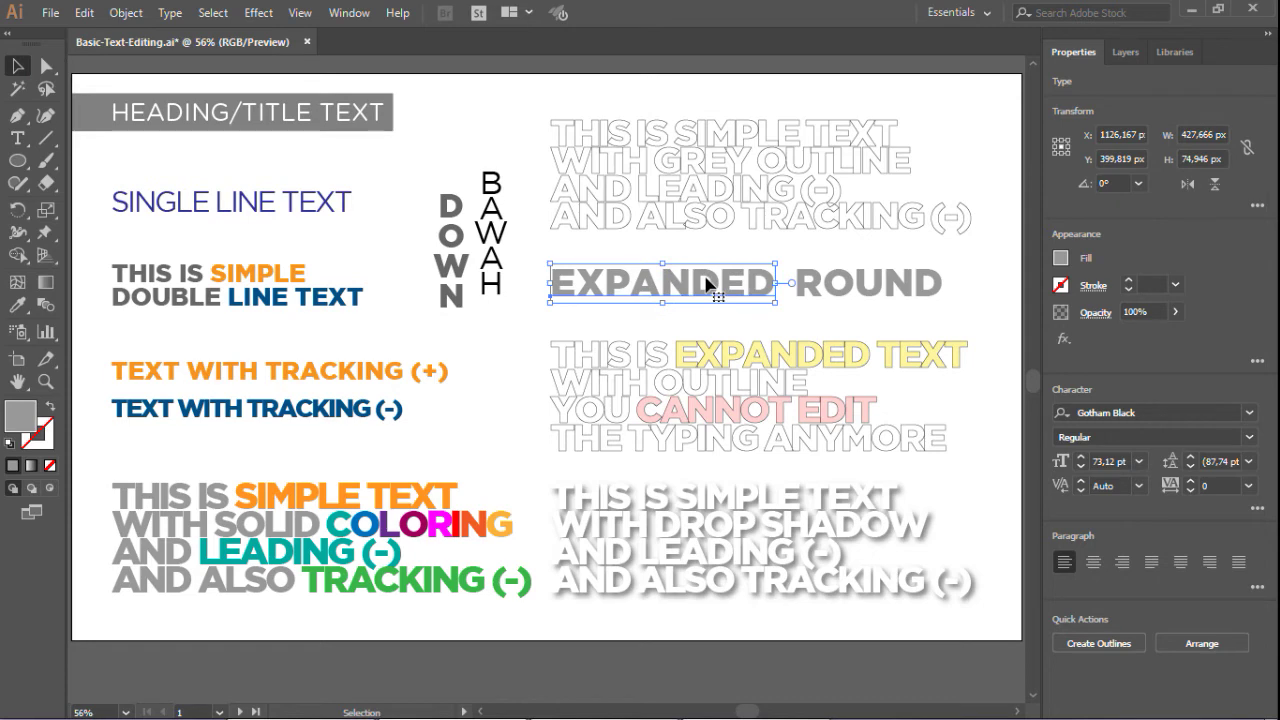
# Expand the word EXPANDED into shapes with Object and Fill enabled
pyautogui.click(124, 13)
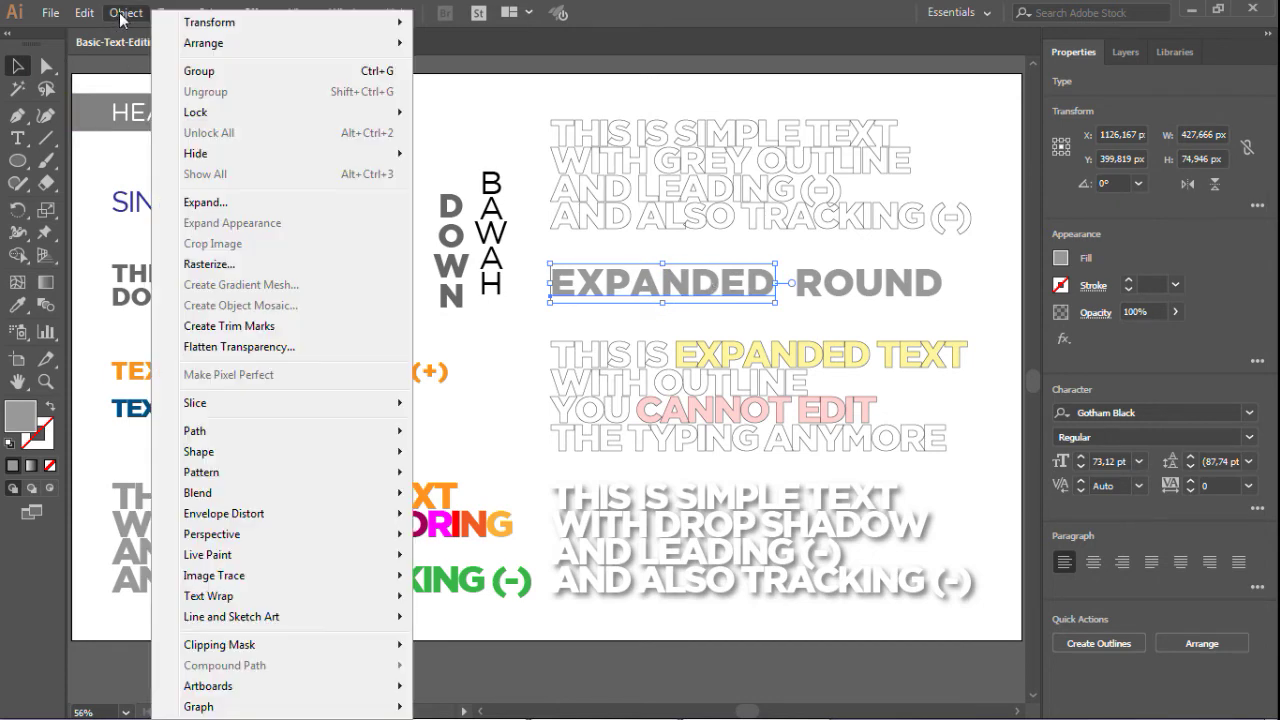
pyautogui.click(205, 202)
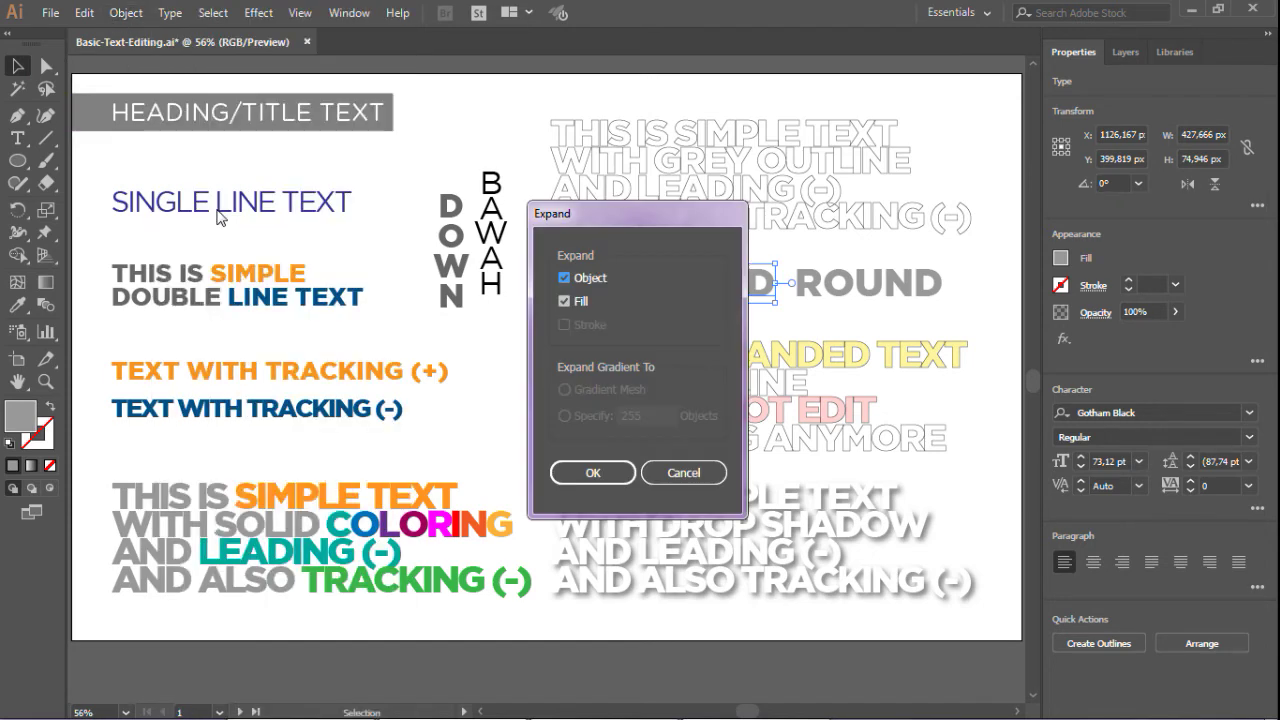
pyautogui.click(593, 474)
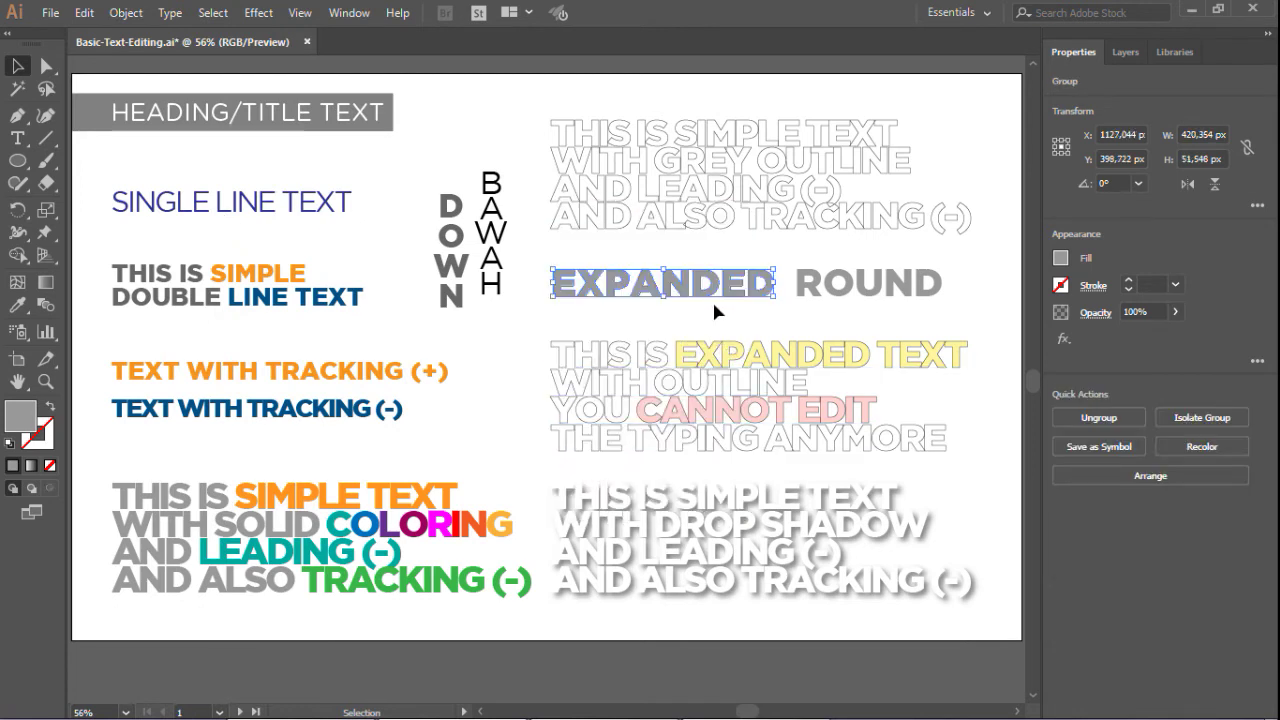
pyautogui.click(17, 138)
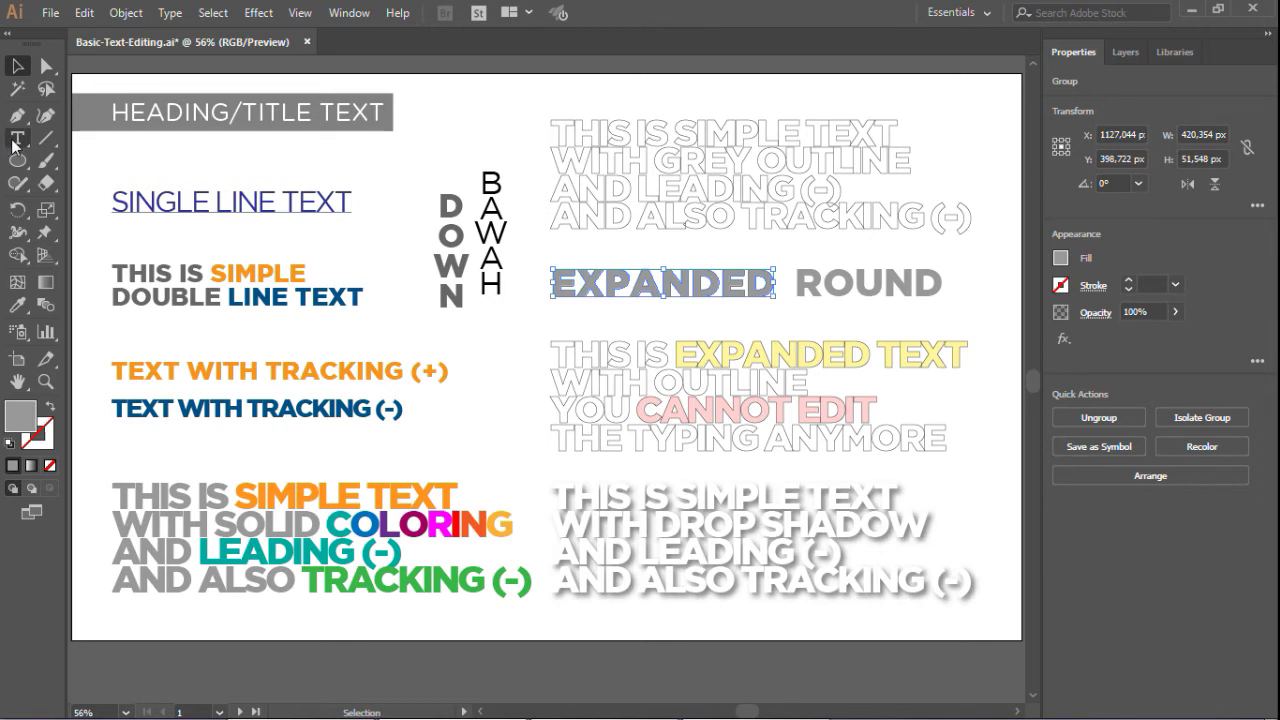
pyautogui.press('v')
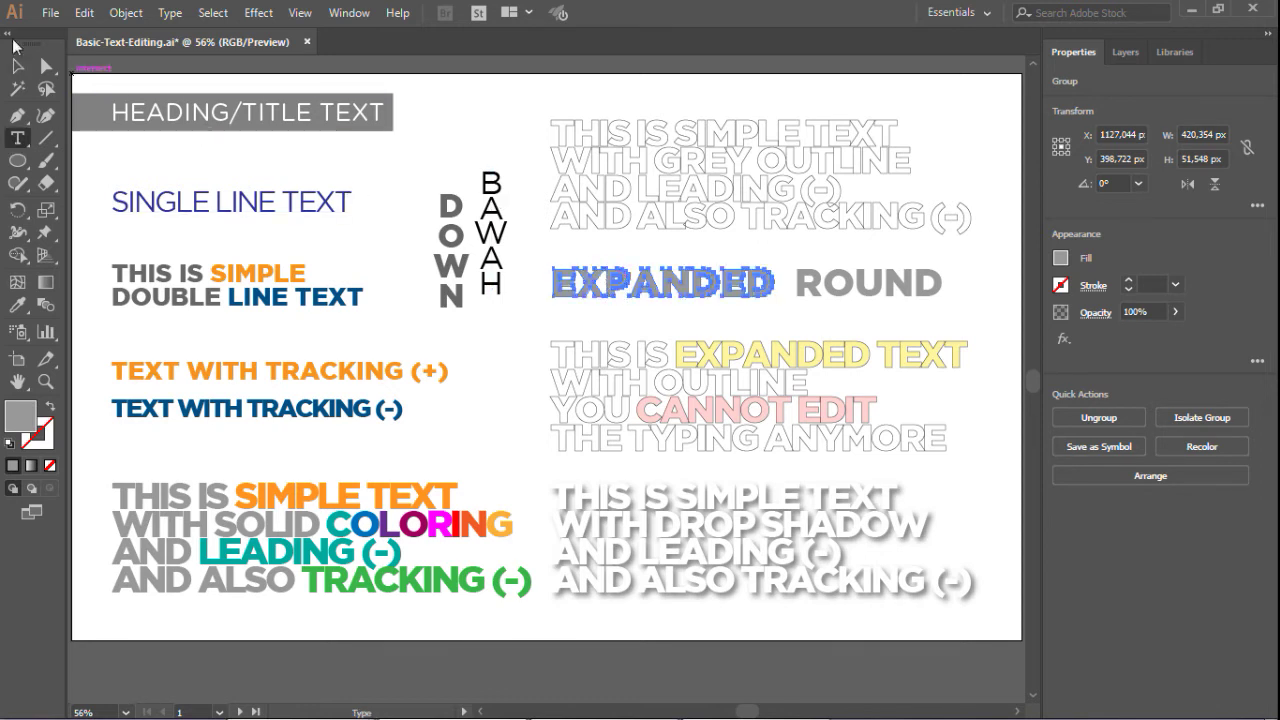
# Convert the word ROUND to outlines, undoing and repeating the conversion once
pyautogui.click(868, 283)
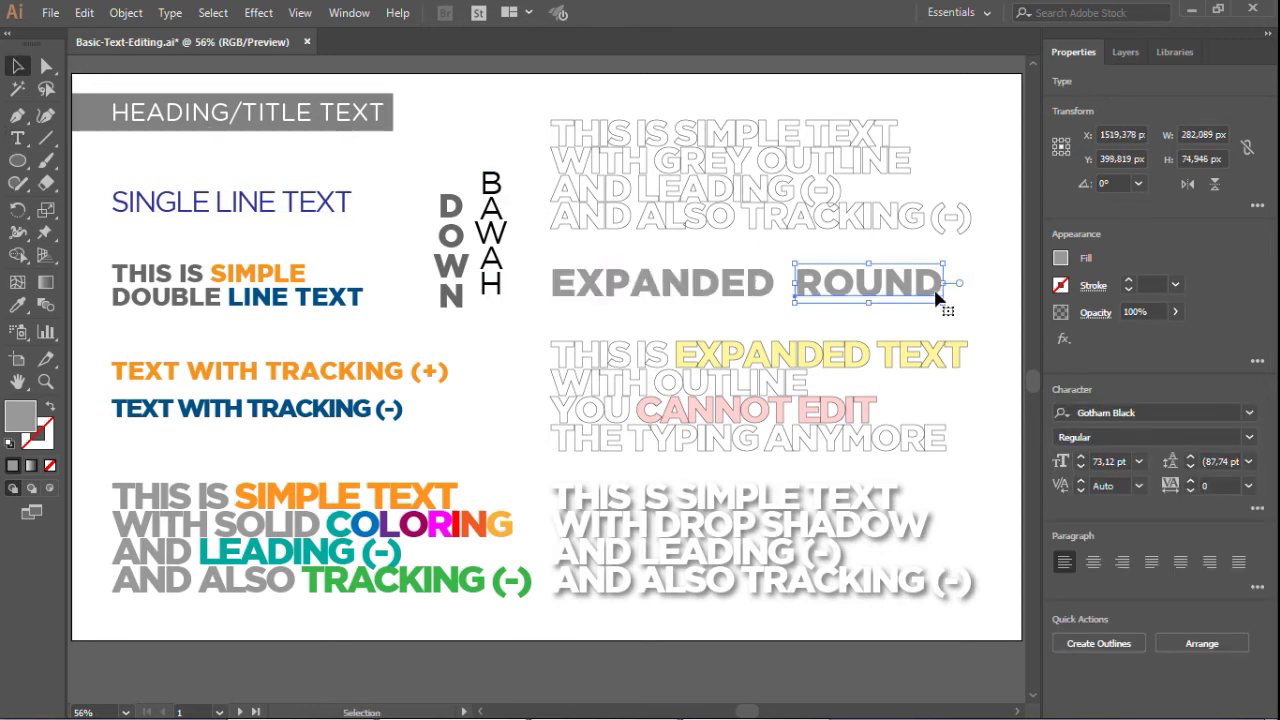
pyautogui.click(172, 14)
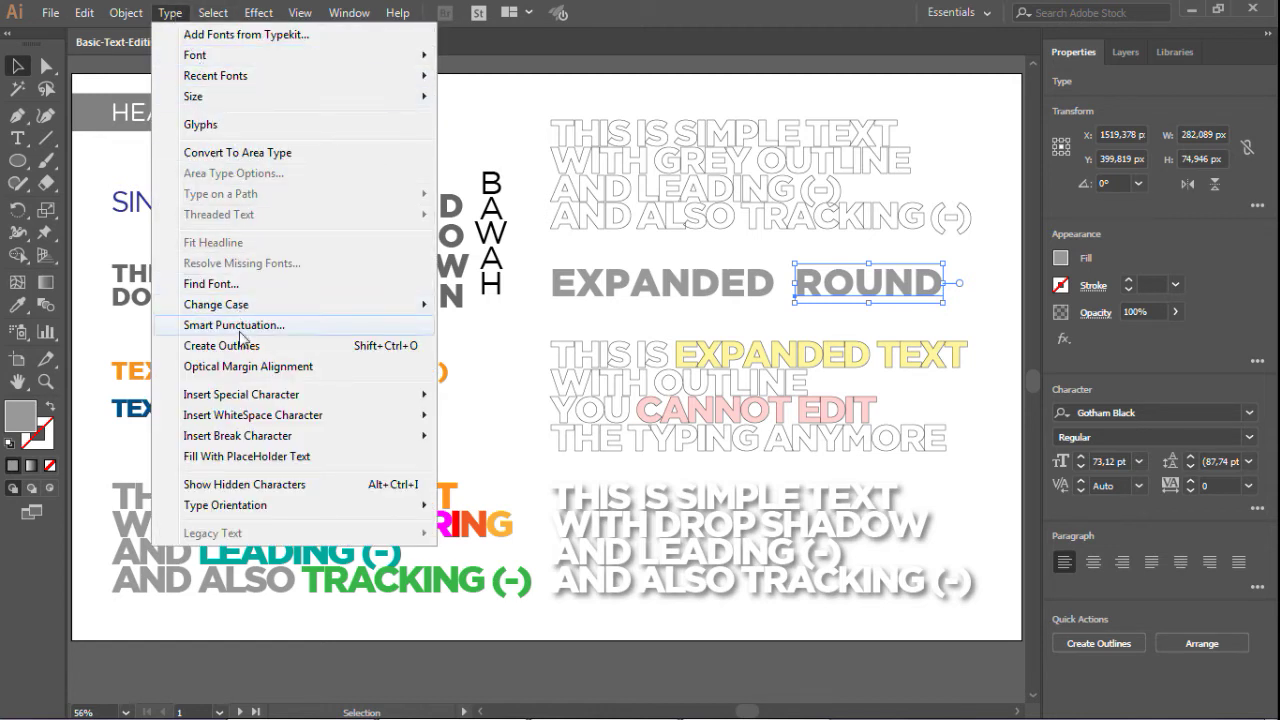
pyautogui.click(391, 348)
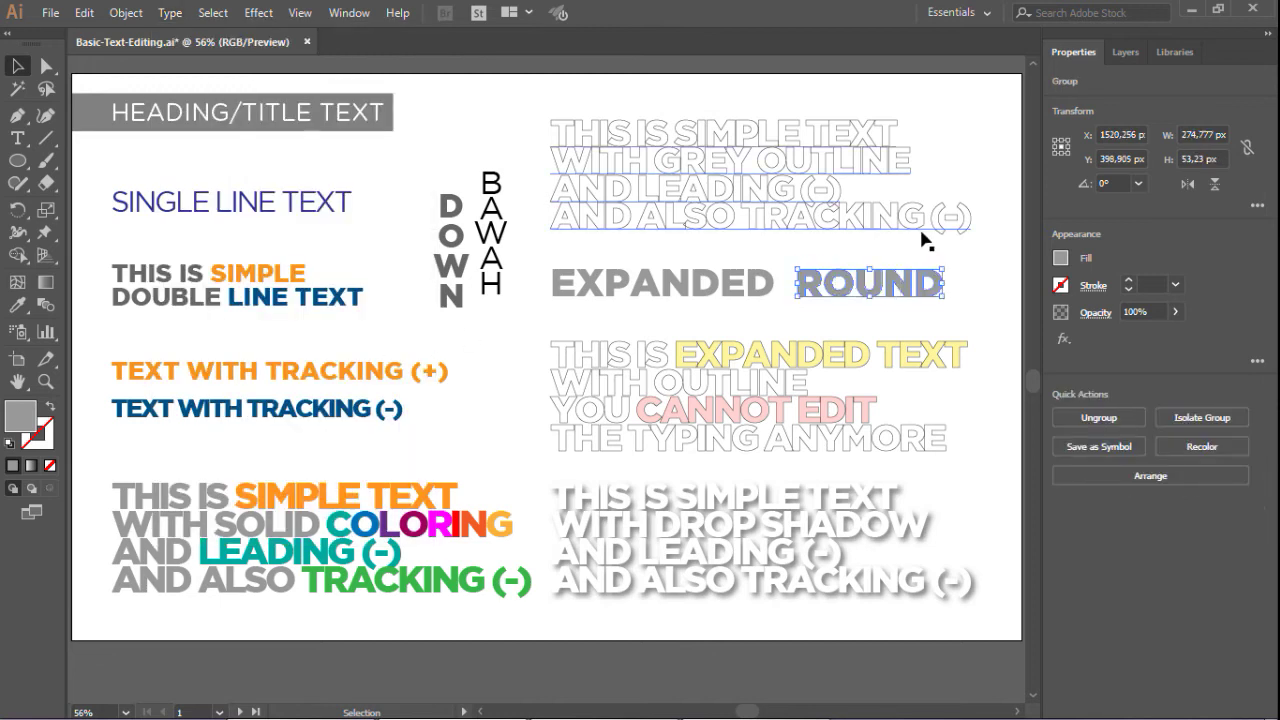
pyautogui.hotkey('ctrl', 'z')
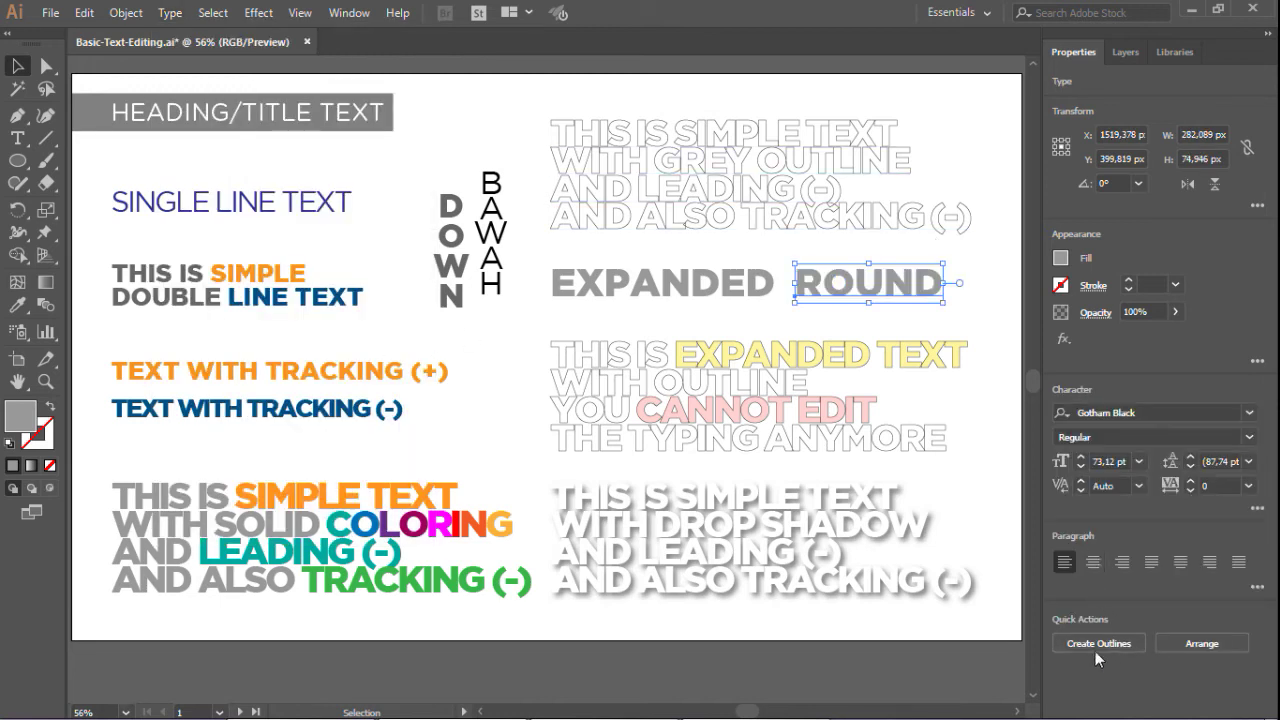
pyautogui.click(1100, 644)
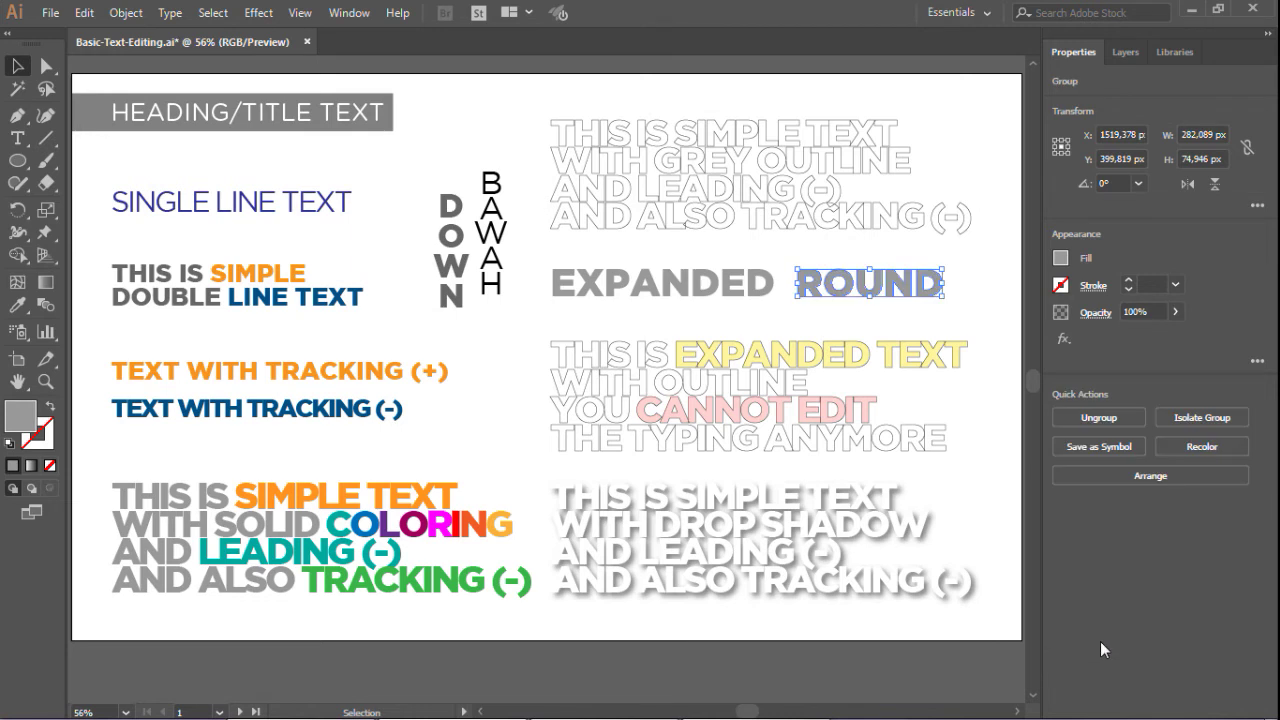
pyautogui.click(979, 266)
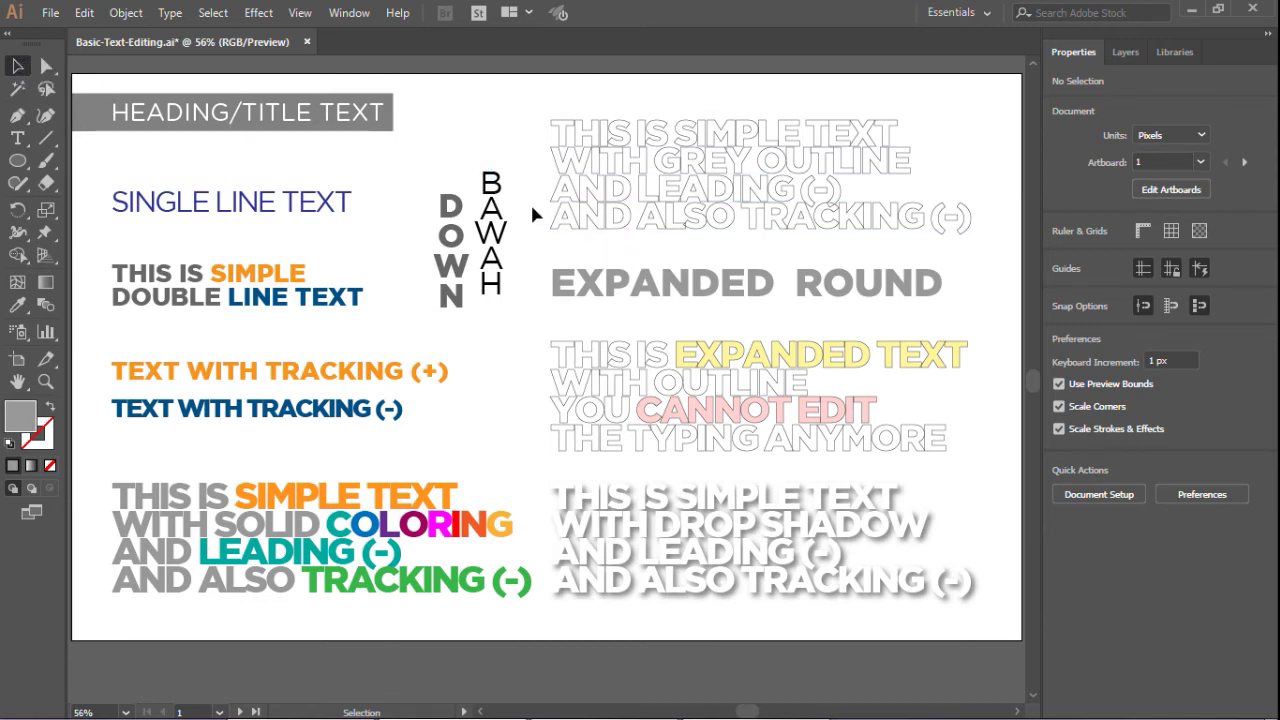
# Round all the corners of the outlined word ROUND using the live corners of the Direct Selection tool
pyautogui.click(836, 287)
pyautogui.scroll(1, 845, 264)
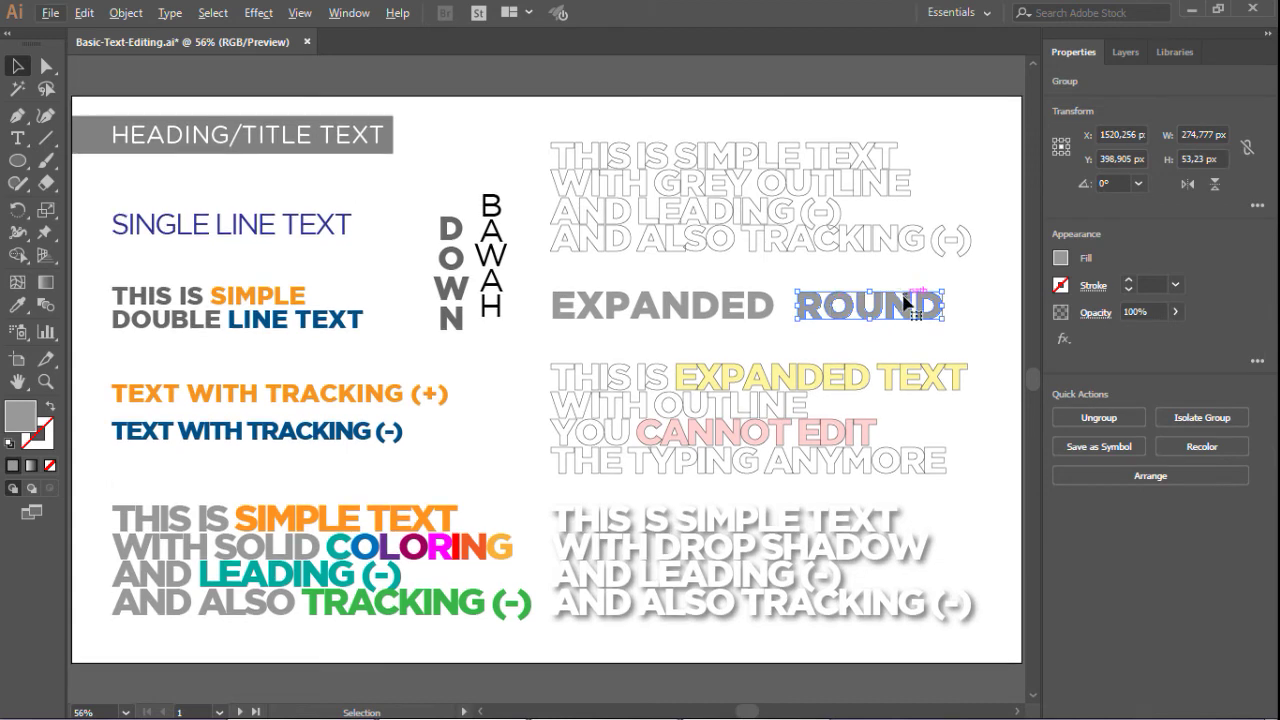
pyautogui.scroll(2, 910, 306)
pyautogui.scroll(2, 950, 312)
pyautogui.scroll(1, 960, 309)
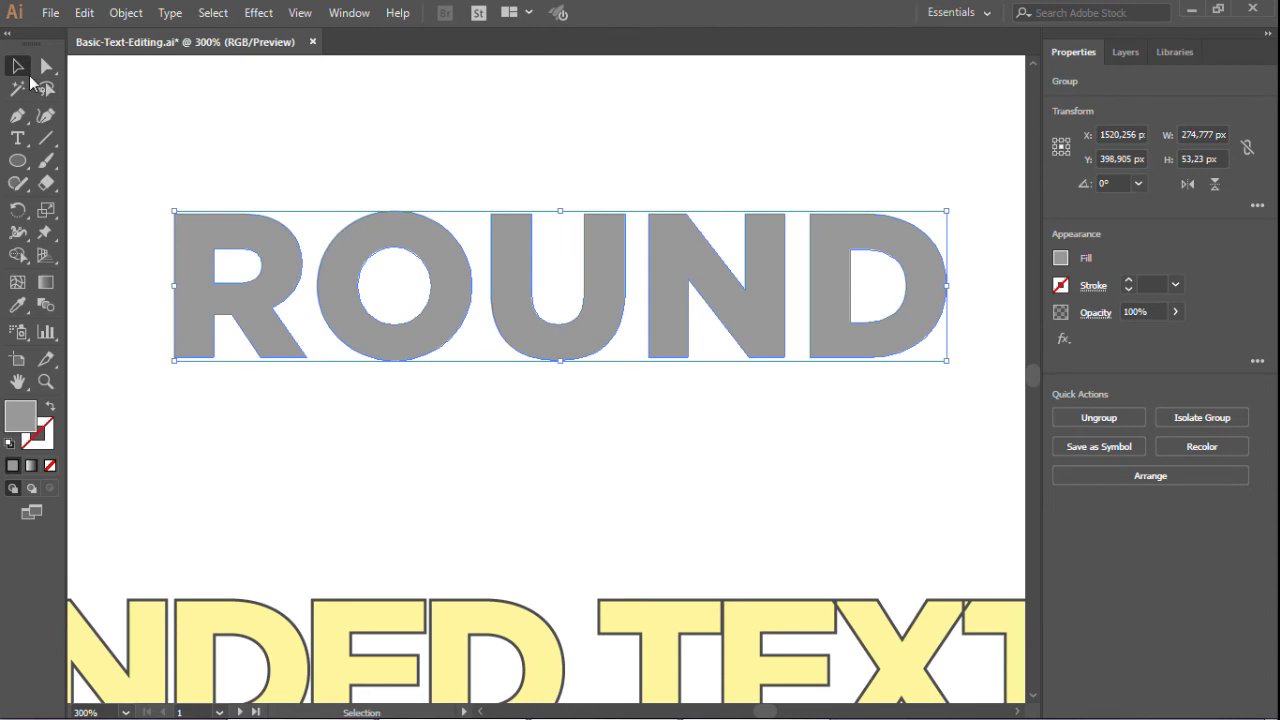
pyautogui.click(45, 68)
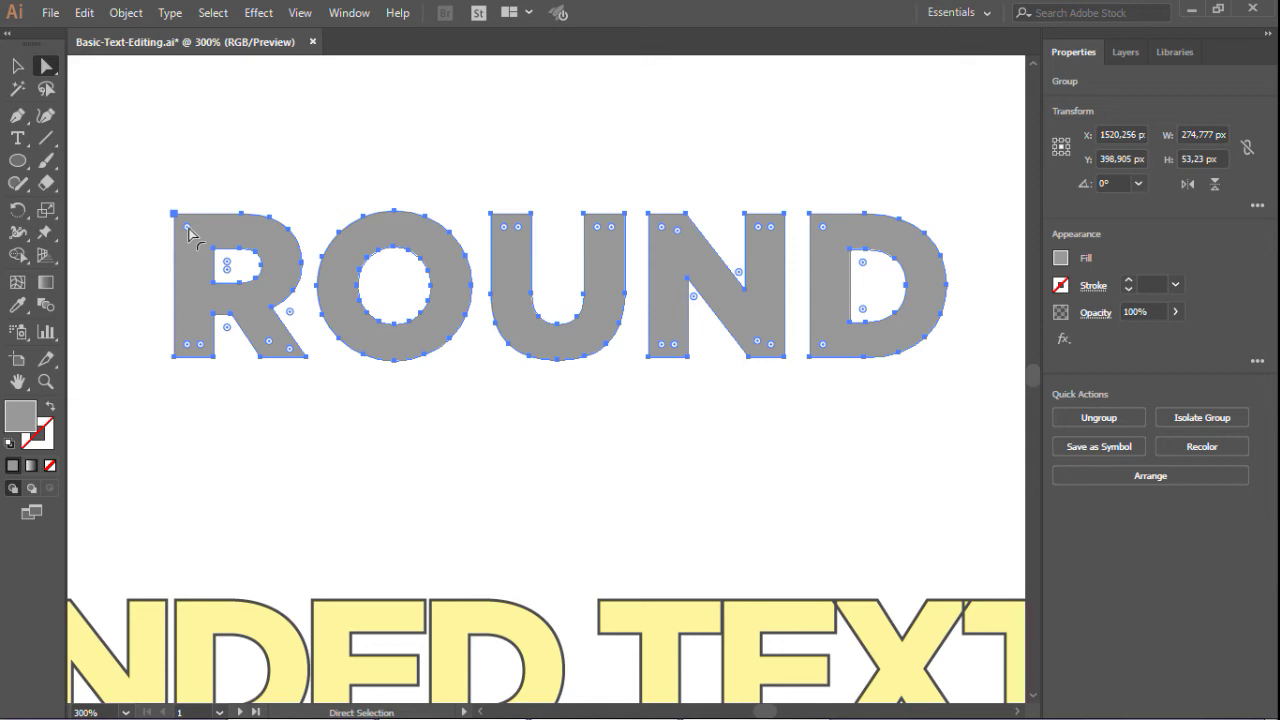
pyautogui.moveTo(188, 230)
pyautogui.mouseDown()
pyautogui.moveTo(198, 233)
pyautogui.moveTo(186, 230)
pyautogui.mouseUp()
pyautogui.click(18, 67)
pyautogui.click(163, 97)
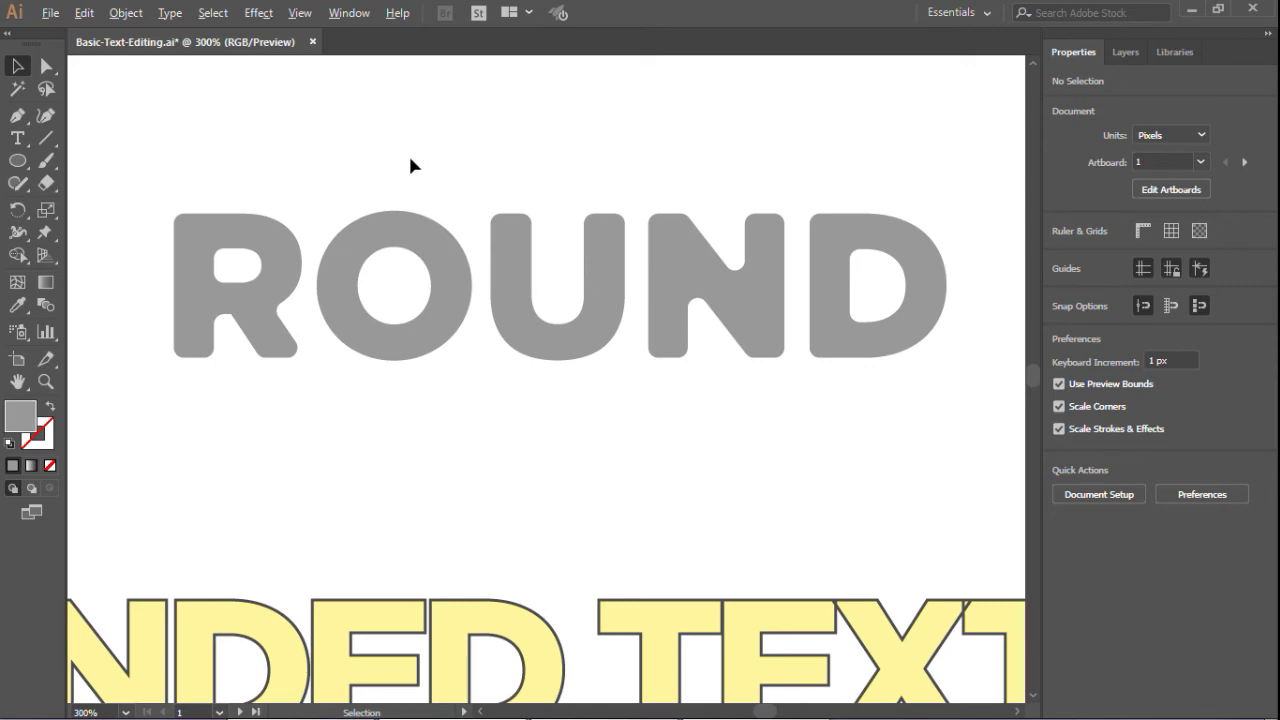
# Try Expand on the four-line text THIS IS EXPANDED TEXT, undo it, and try Create Outlines instead
pyautogui.scroll(-1, 461, 190)
pyautogui.moveTo(488, 194); pyautogui.dragTo(735, 164)
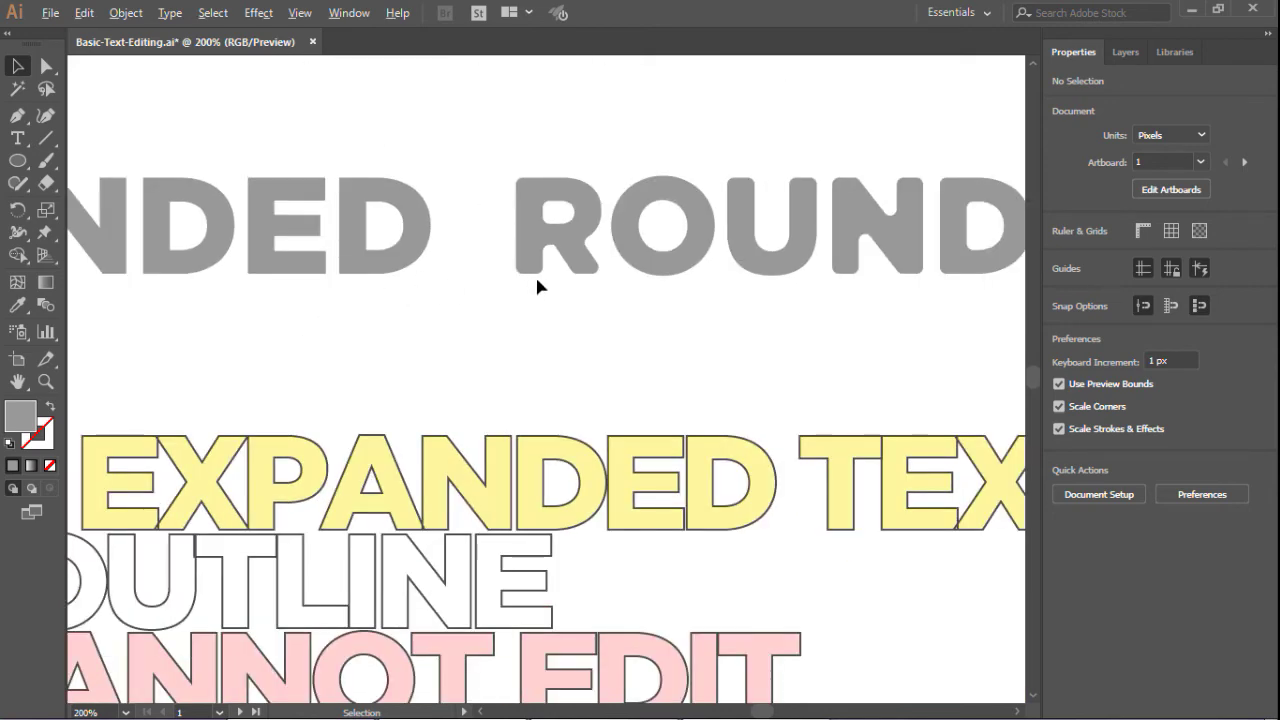
pyautogui.scroll(-4, 600, 279)
pyautogui.scroll(2, 575, 258)
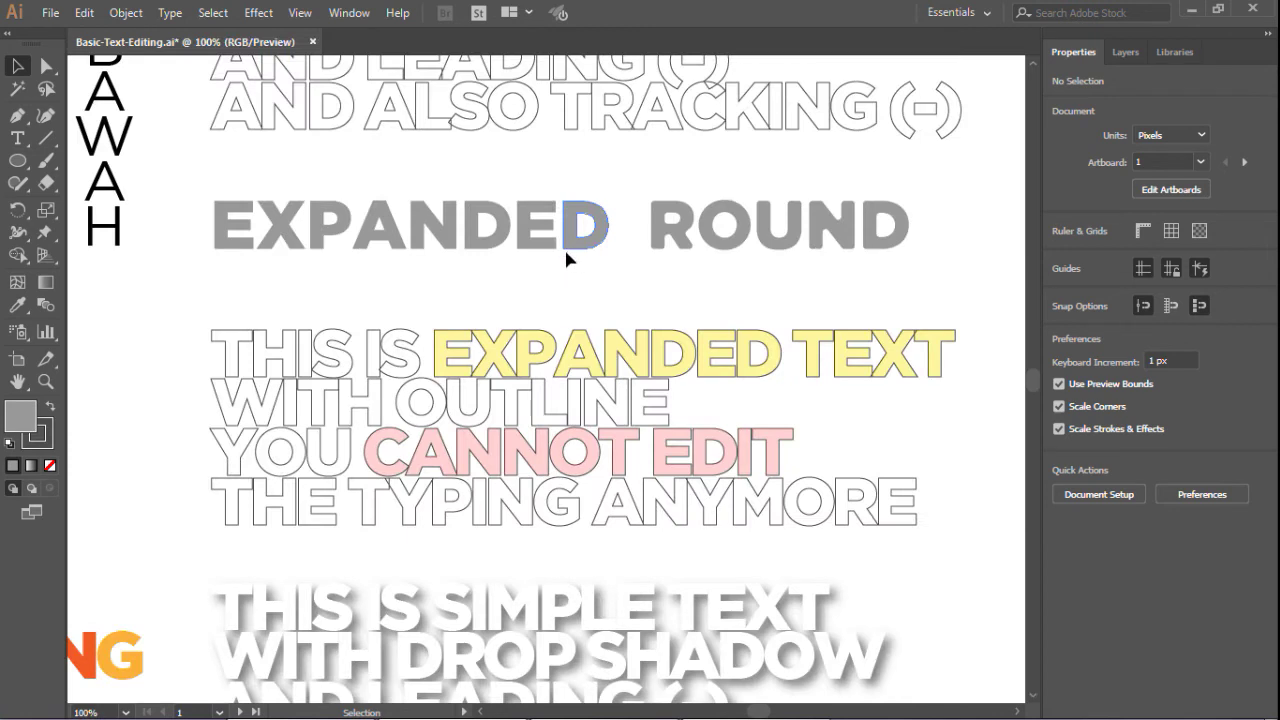
pyautogui.click(410, 349)
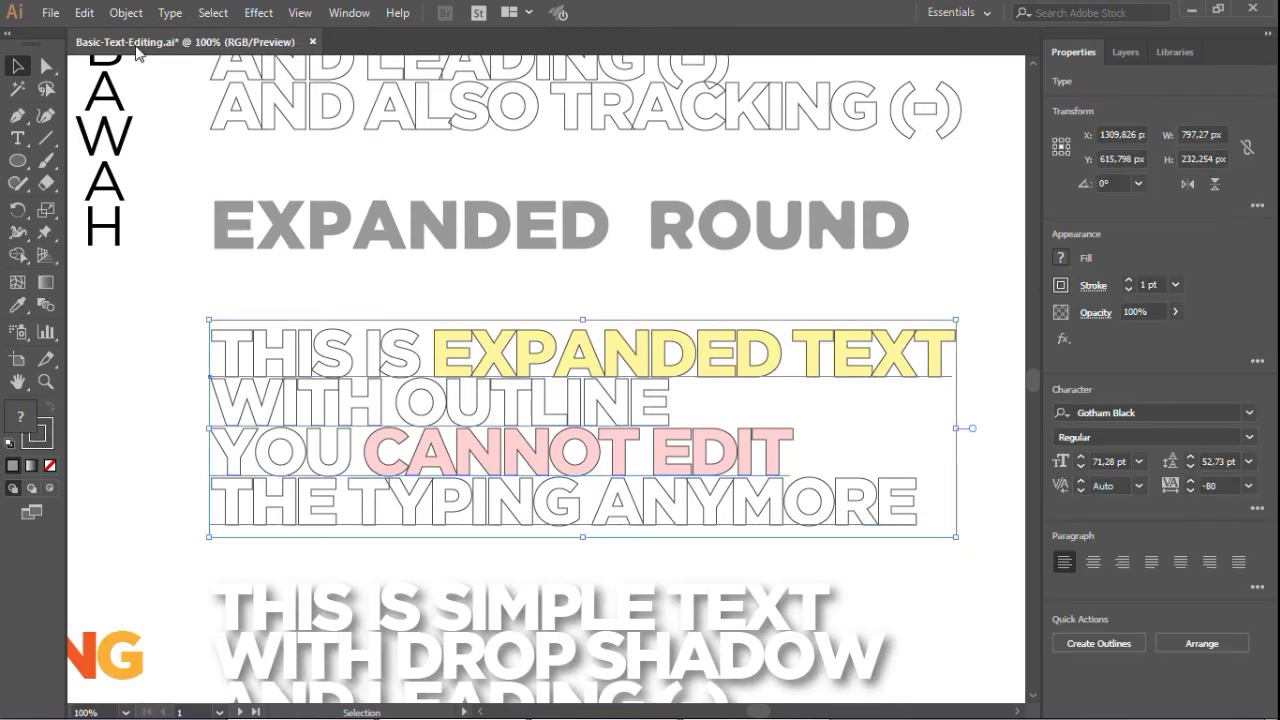
pyautogui.click(128, 14)
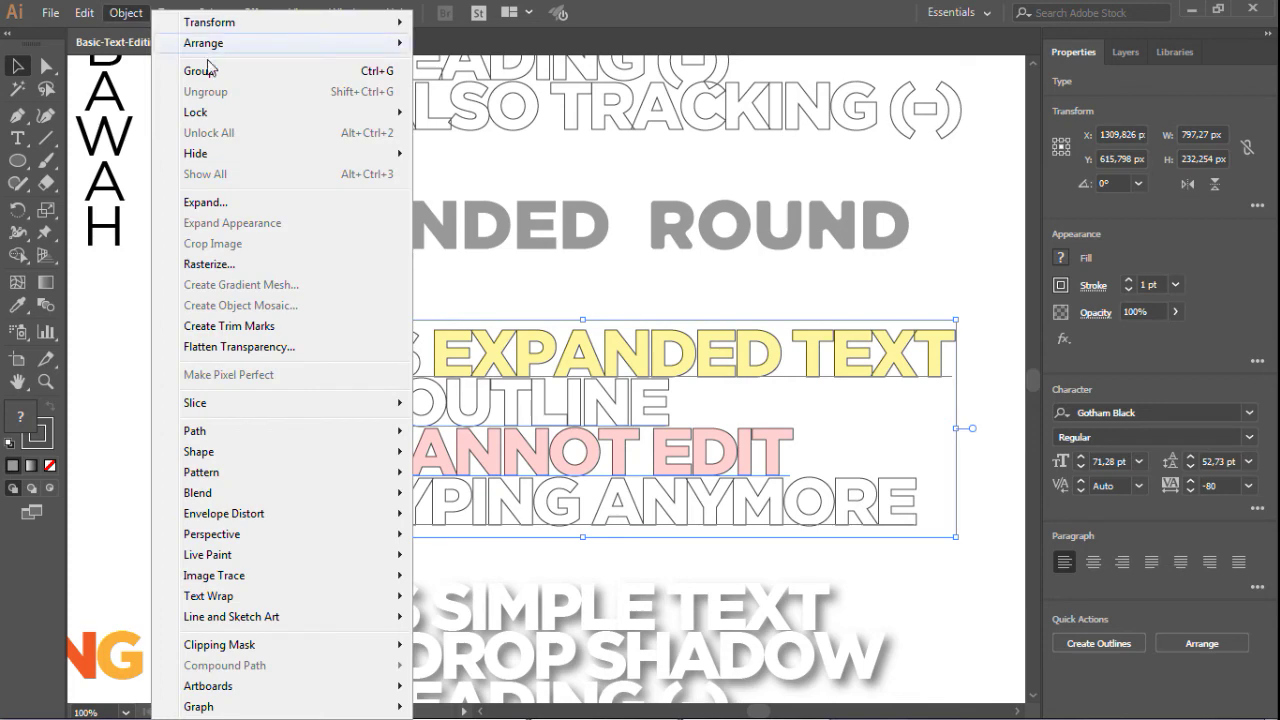
pyautogui.click(206, 202)
pyautogui.click(590, 473)
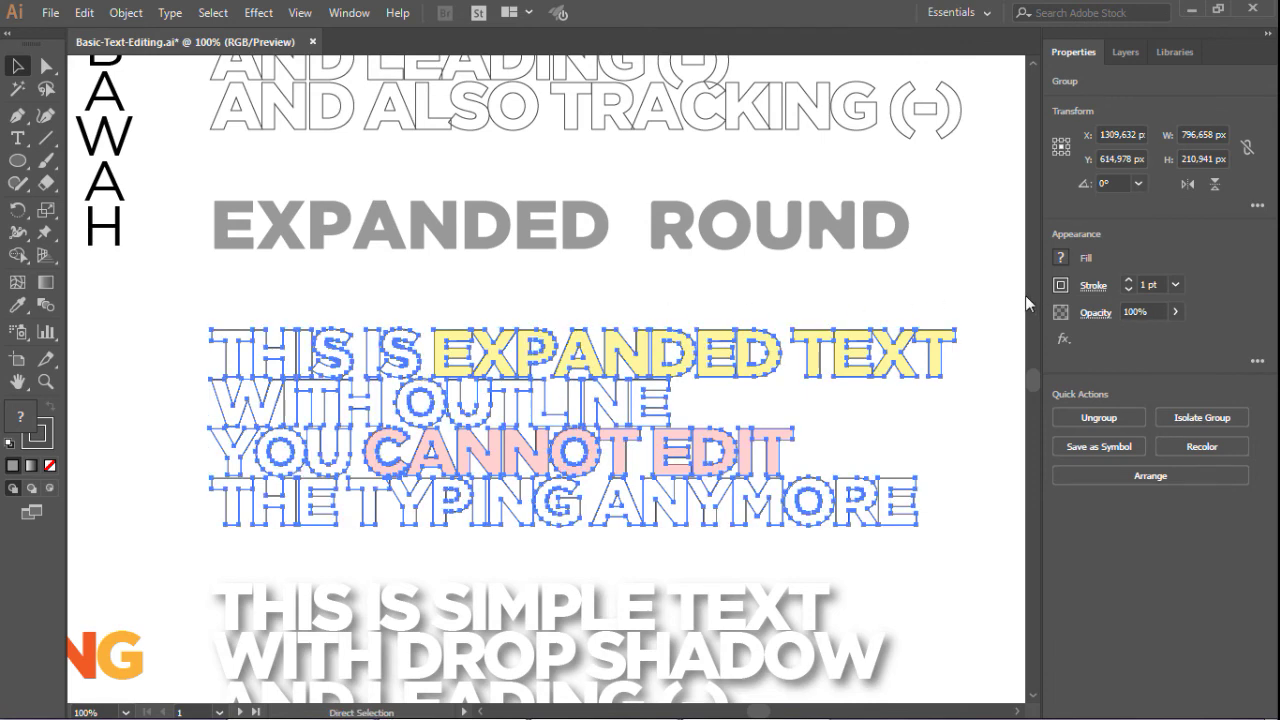
pyautogui.hotkey('ctrl', 'z')
pyautogui.click(1087, 643)
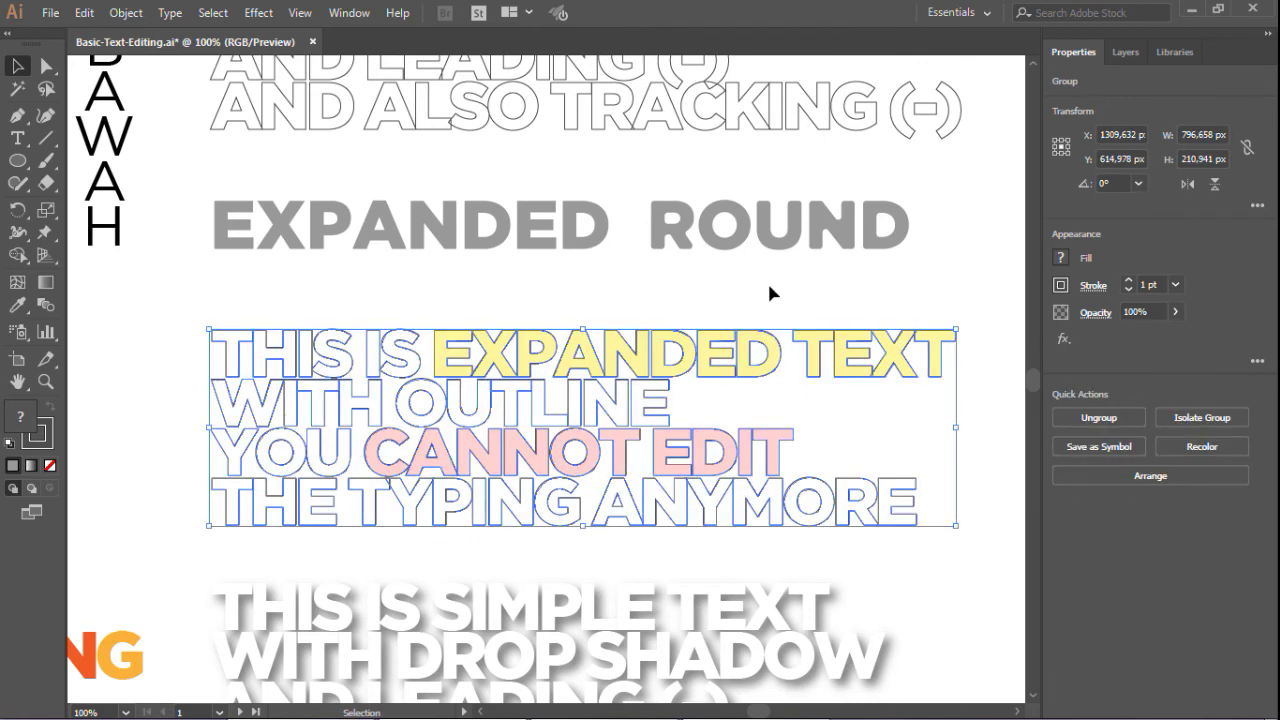
pyautogui.click(768, 289)
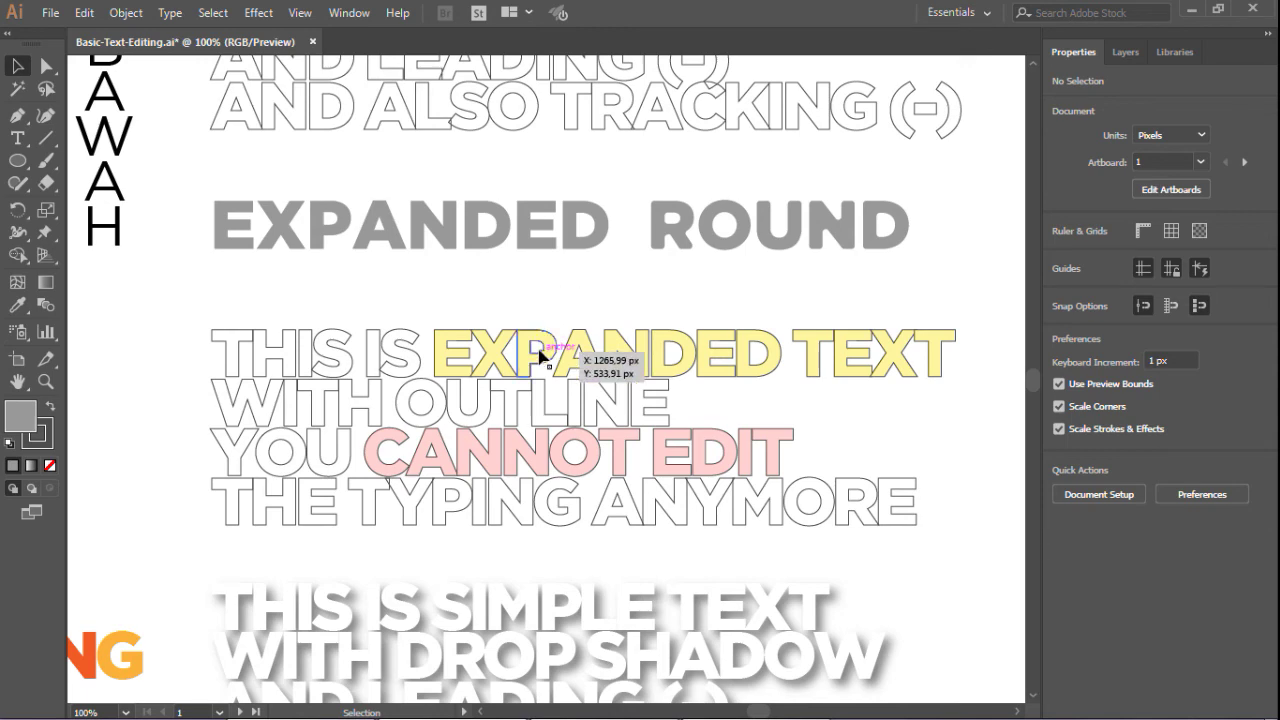
# Examine the fill and Drop Shadow effect applied to the four-line text THIS IS SIMPLE TEXT WITH DROP SHADOW
pyautogui.scroll(-6, 537, 330)
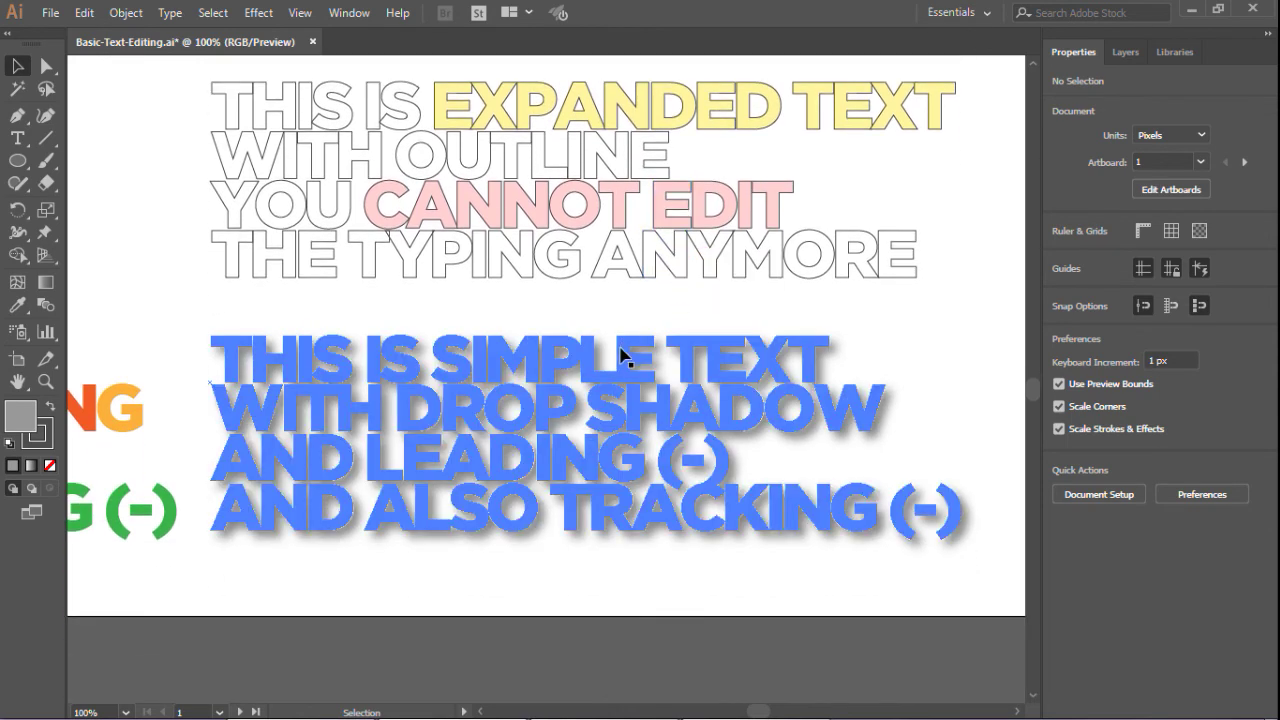
pyautogui.click(632, 362)
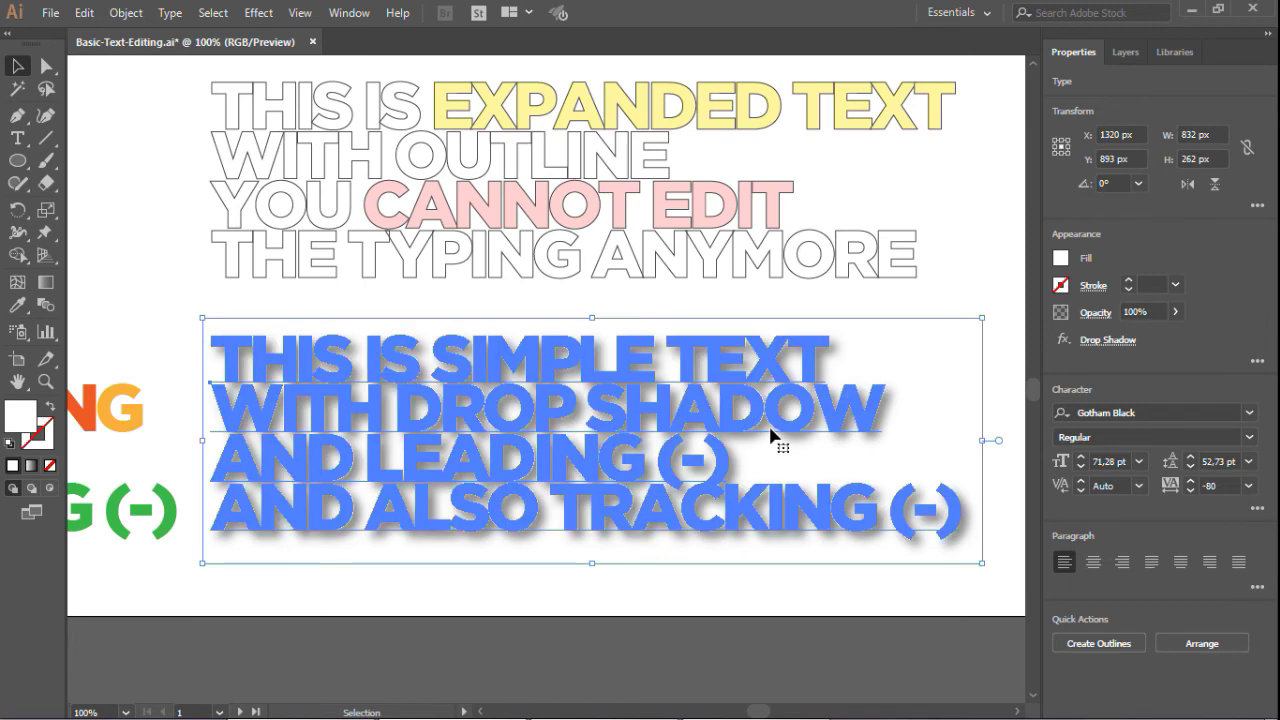
pyautogui.click(655, 312)
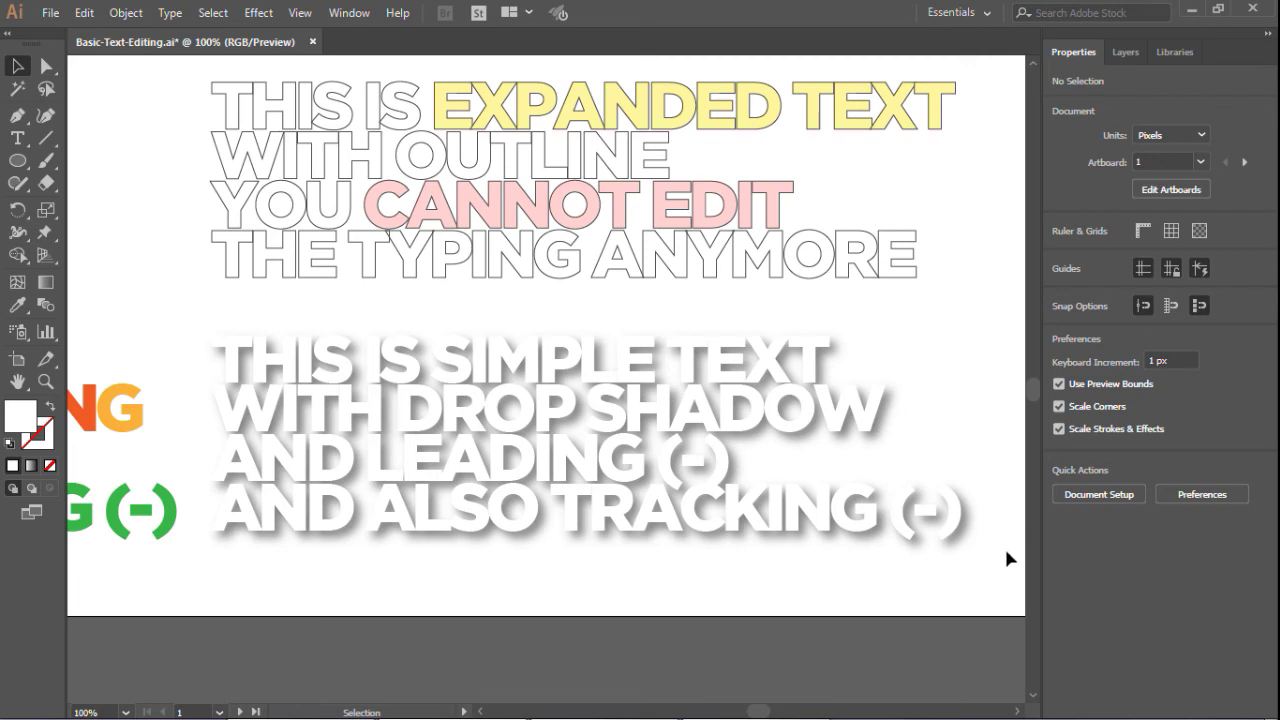
# Set the four-line text THIS IS EXPANDED TEXT to a white fill and no stroke
pyautogui.click(573, 246)
pyautogui.scroll(1, 905, 268)
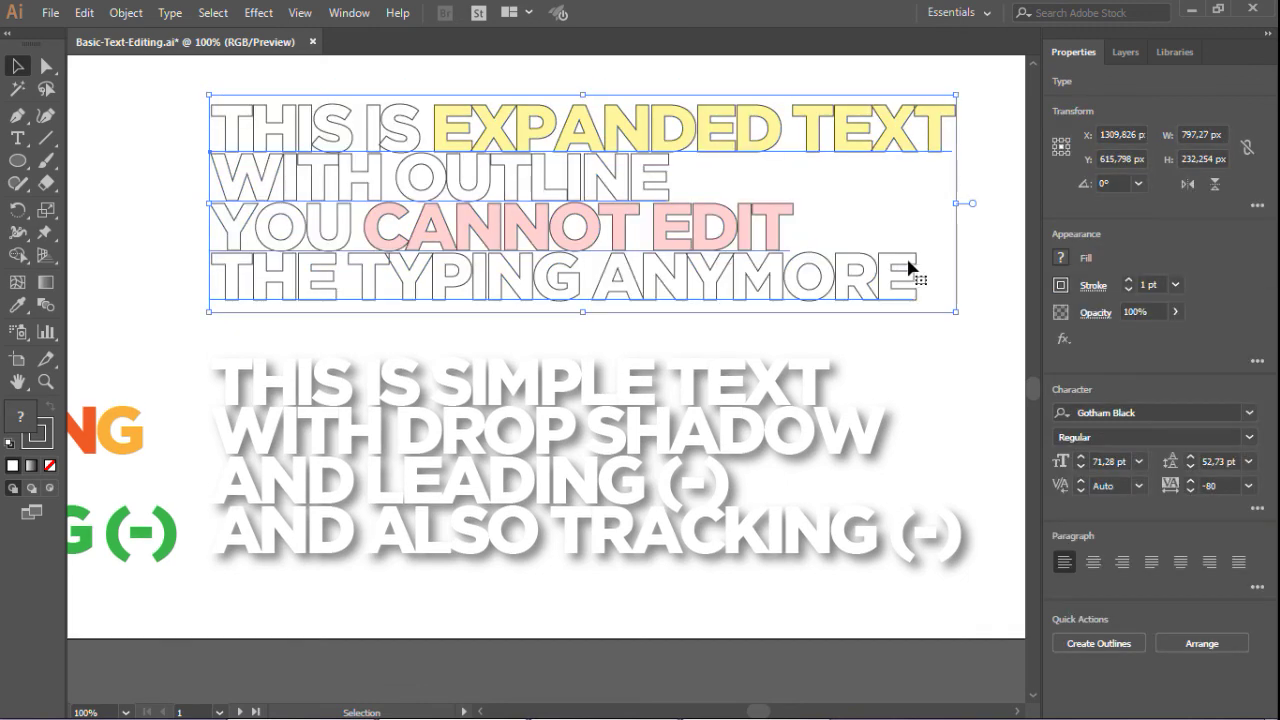
pyautogui.click(1064, 259)
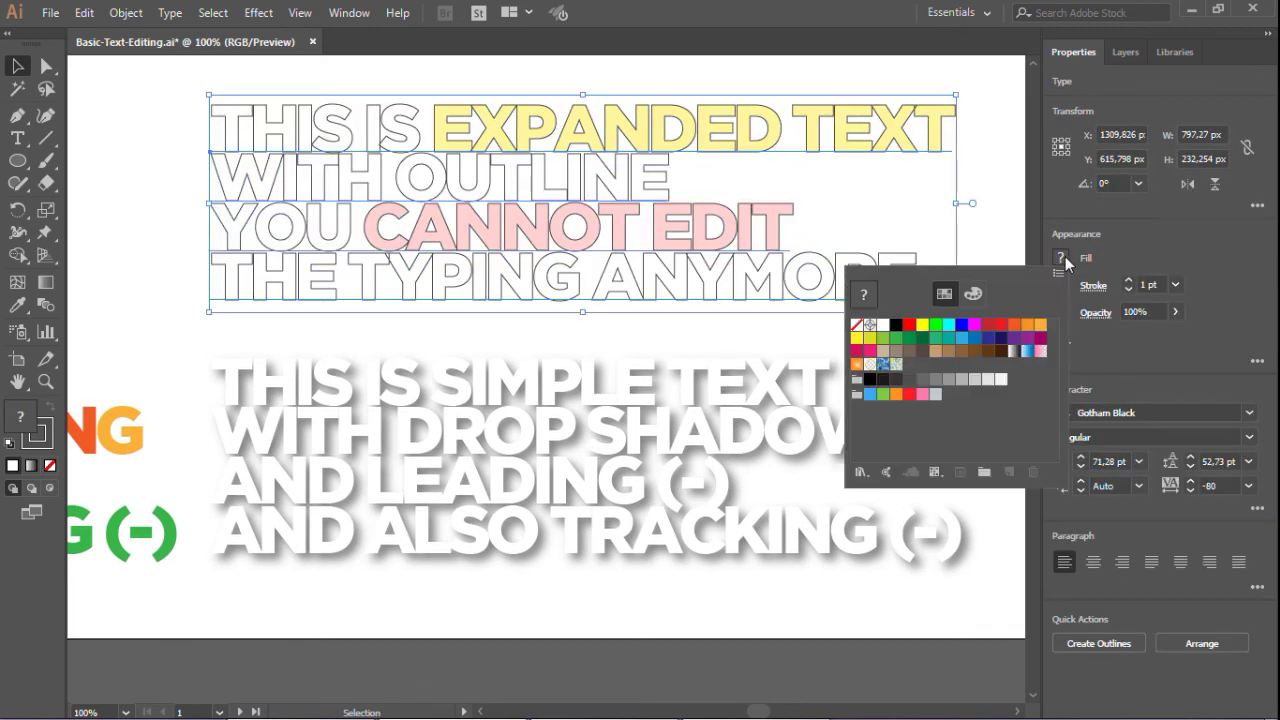
pyautogui.click(886, 327)
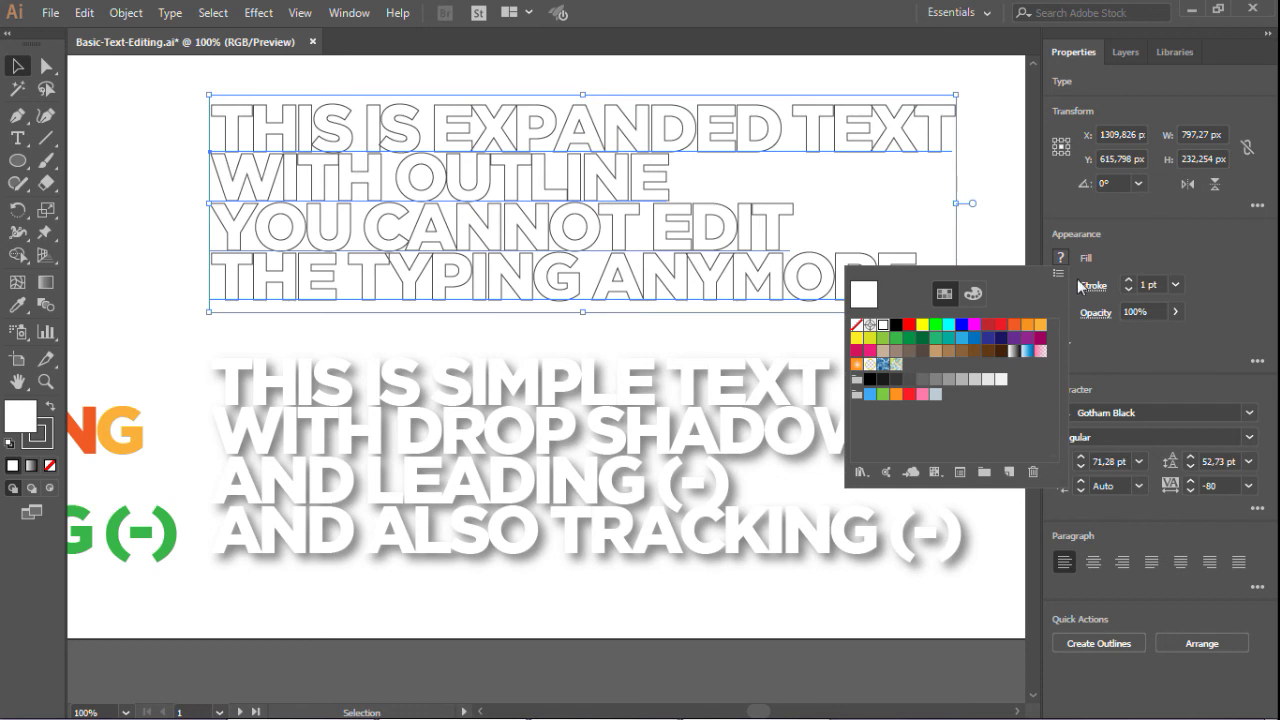
pyautogui.click(1061, 286)
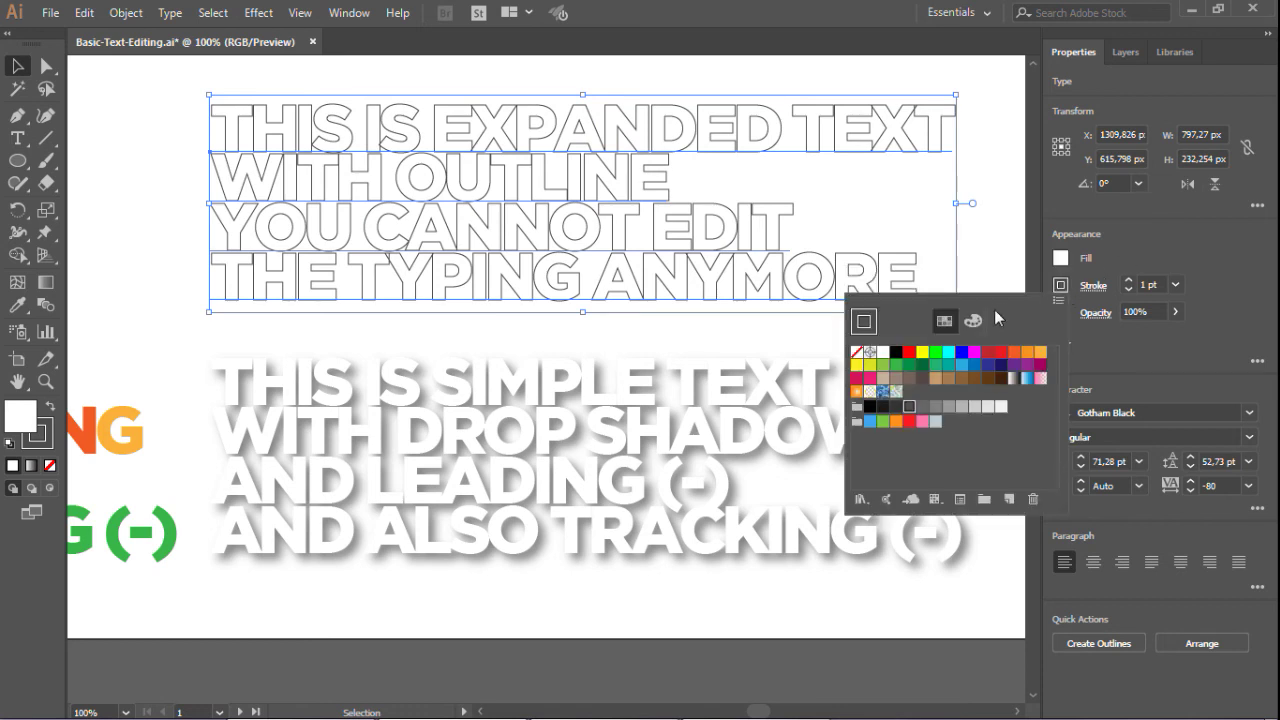
pyautogui.click(858, 353)
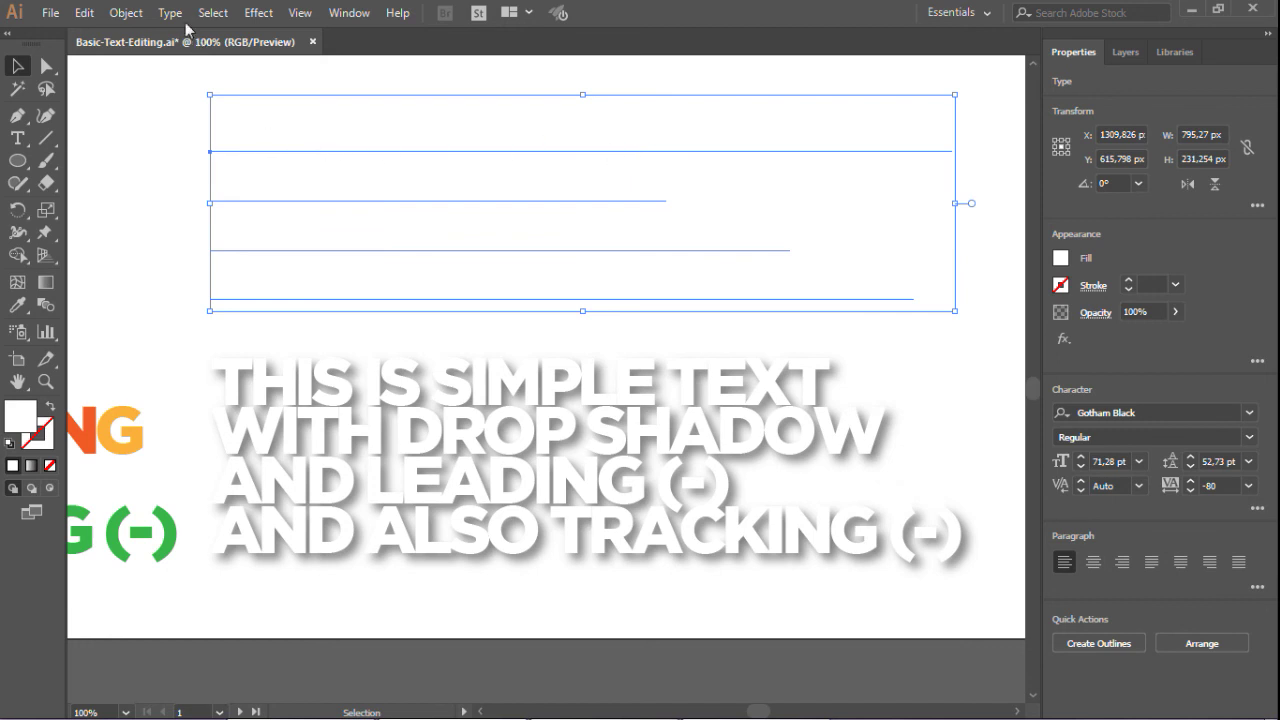
# Apply a Drop Shadow to the text THIS IS EXPANDED TEXT with Multiply mode, 50% opacity, 7 px X and Y offsets and 5 px blur
pyautogui.click(266, 16)
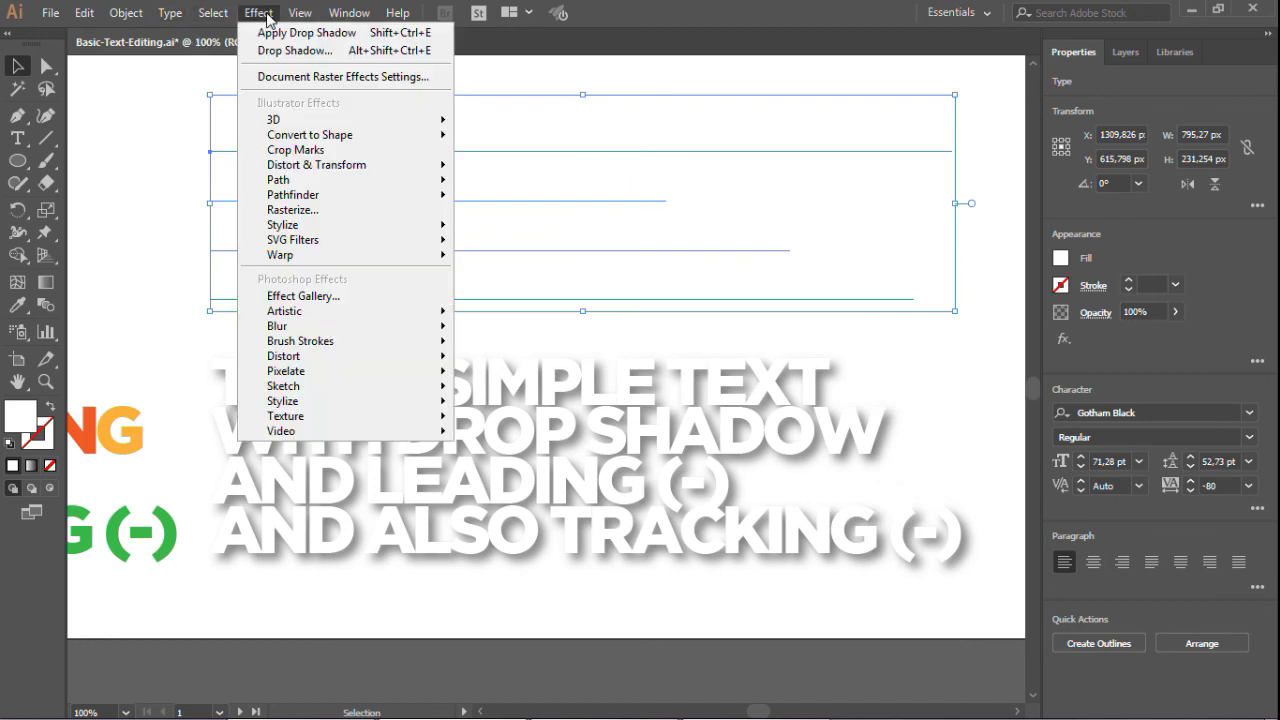
pyautogui.moveTo(335, 228)
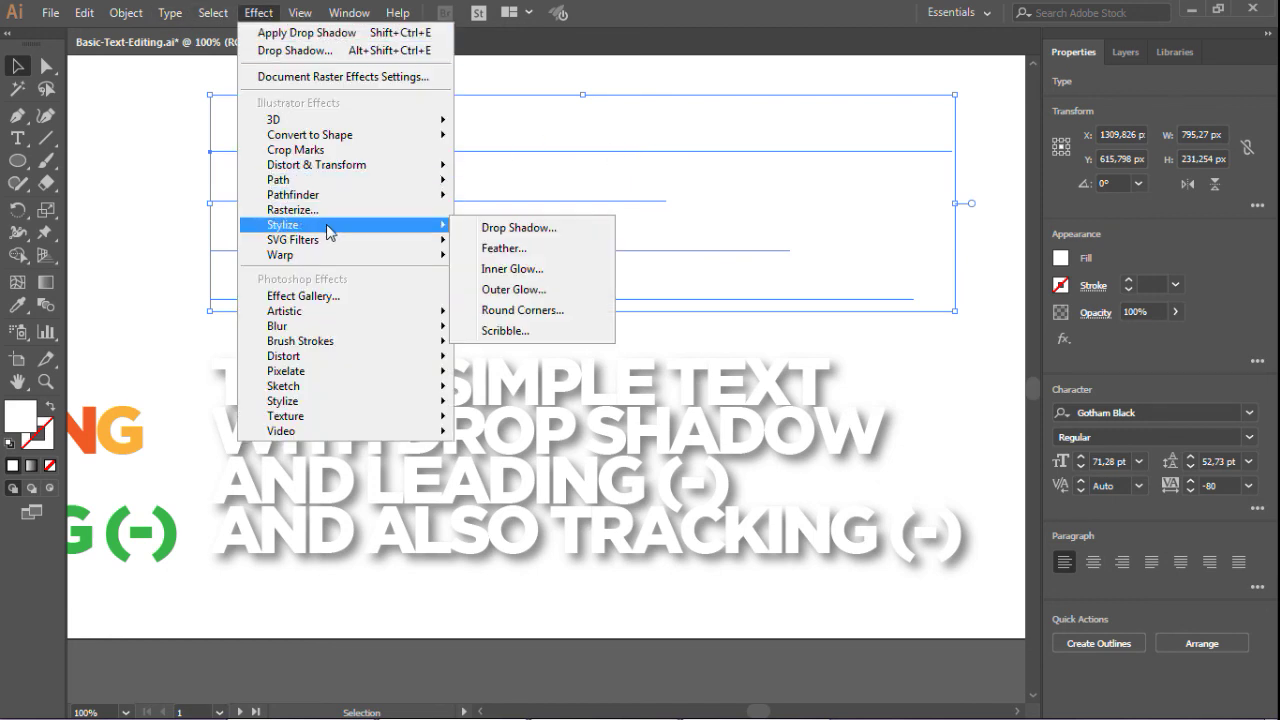
pyautogui.click(512, 228)
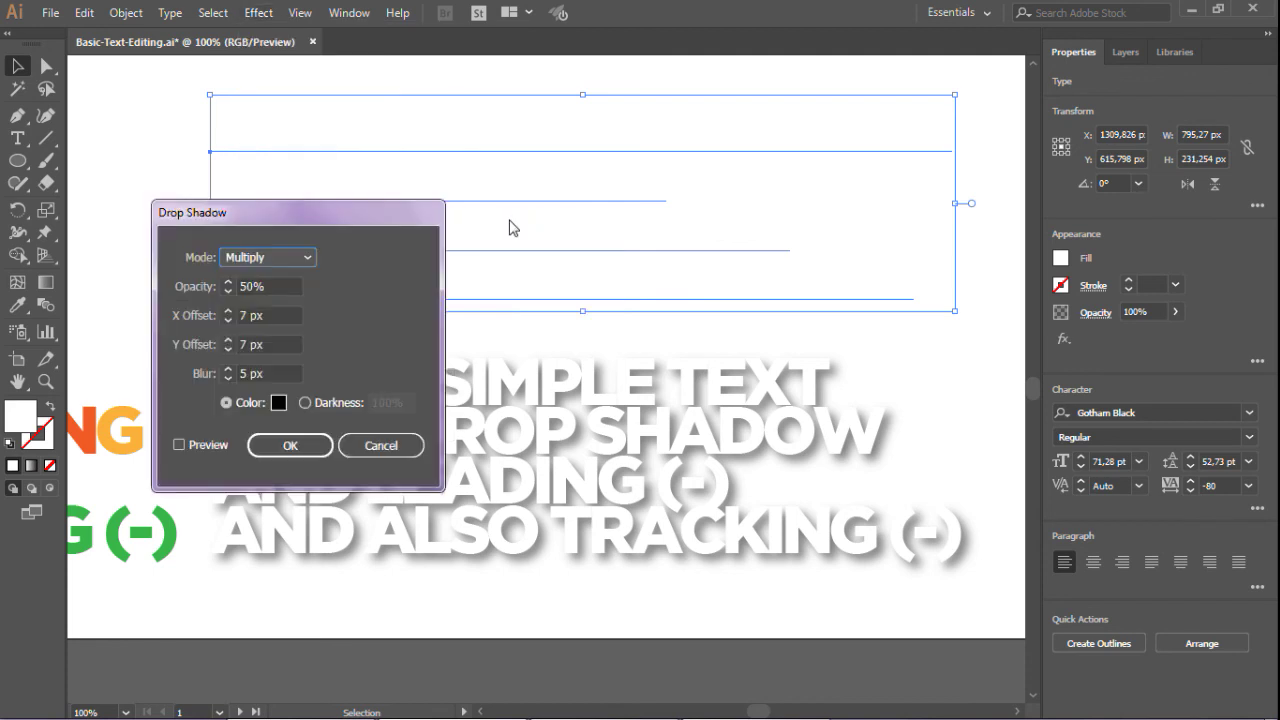
pyautogui.click(180, 445)
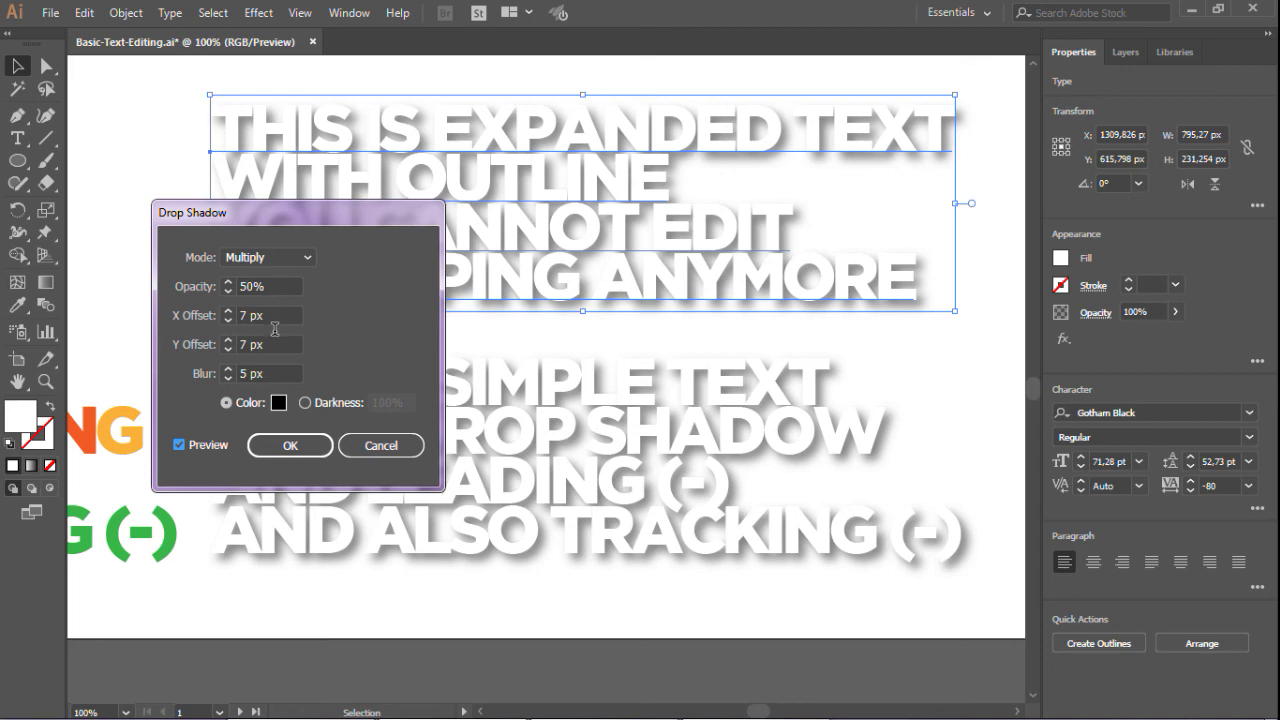
pyautogui.click(290, 447)
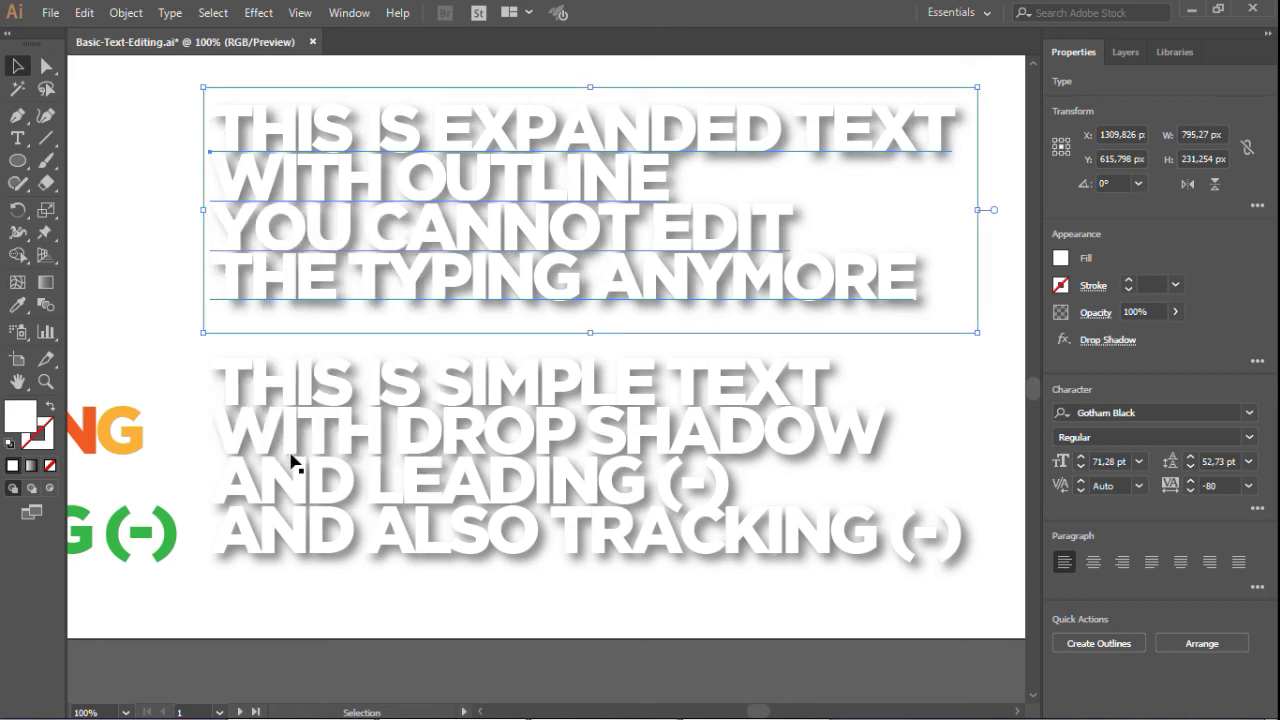
pyautogui.click(110, 86)
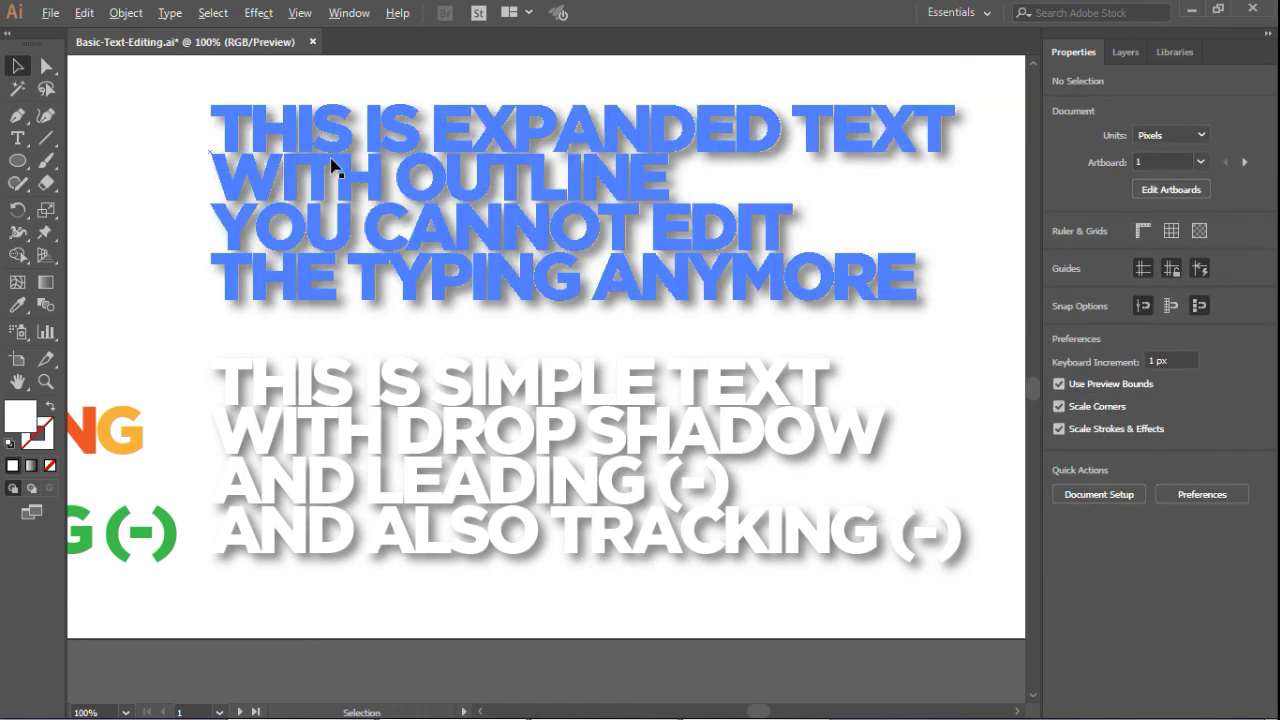
# Examine the paragraph text, special characters and glyphs on the PARAGRAPH/CONTENT TEXT artboard
pyautogui.scroll(-4, 386, 205)
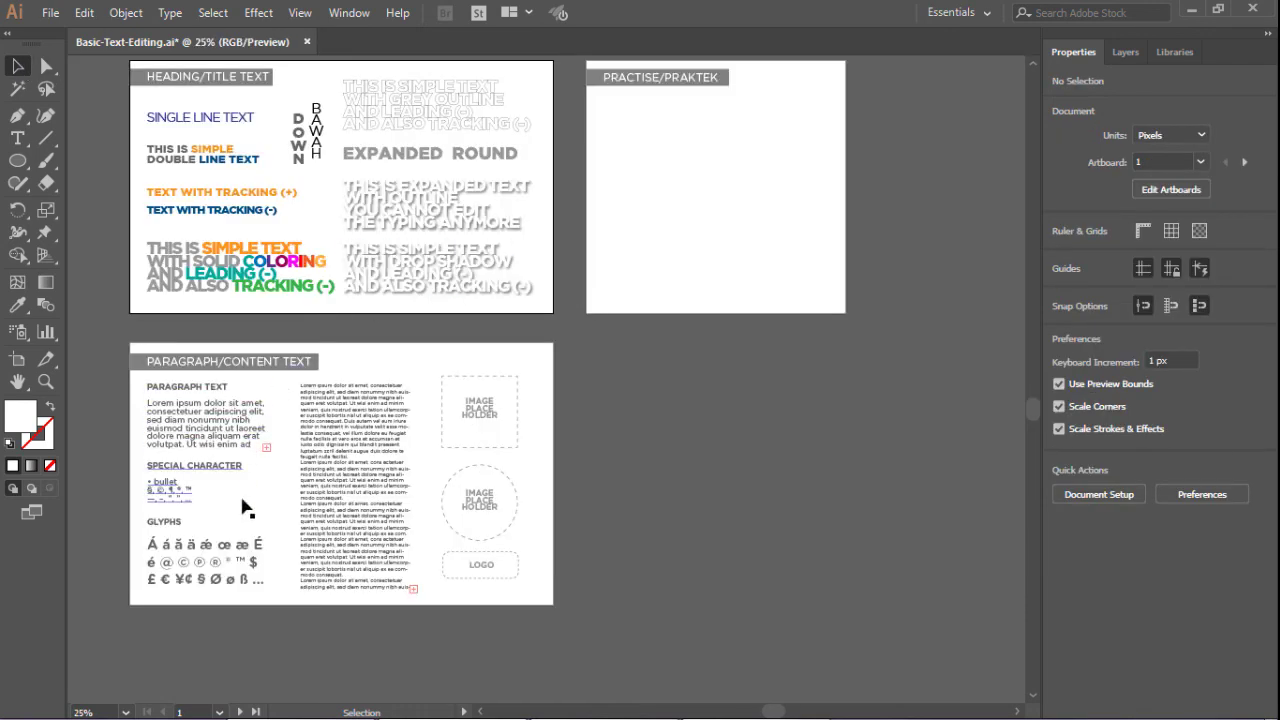
pyautogui.scroll(2, 183, 605)
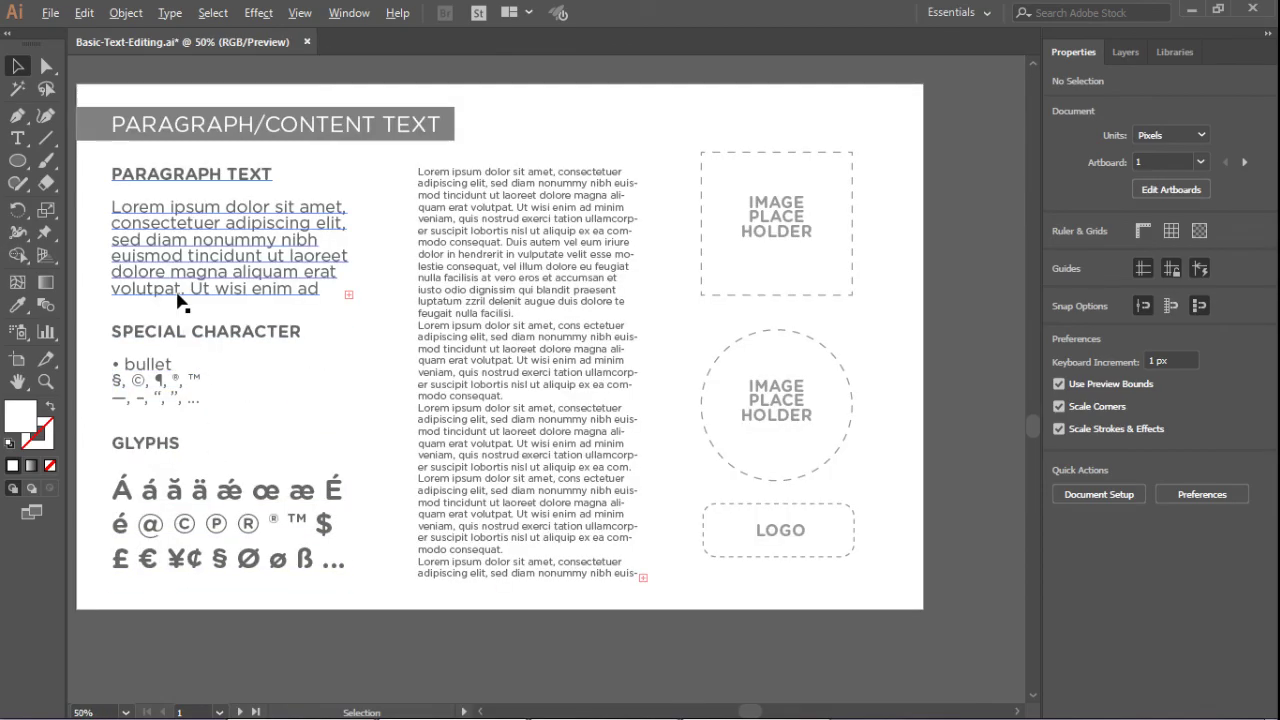